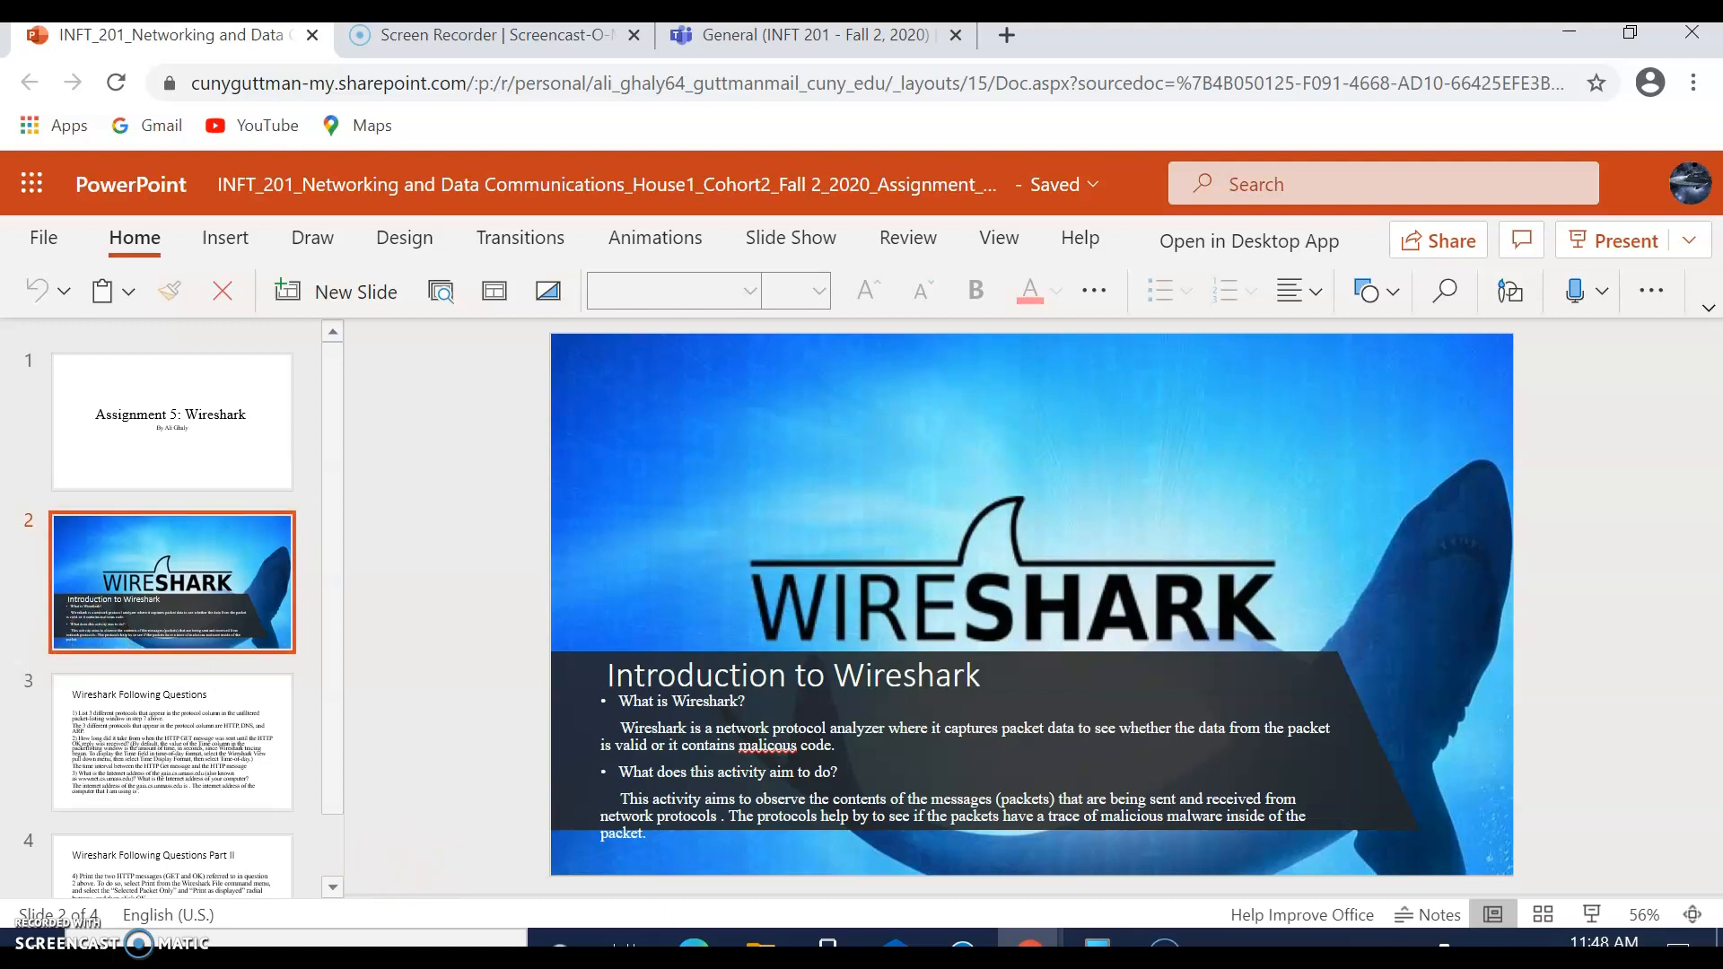
Step: Switch from the presentation to the desktop, run Wireshark as administrator, and select the Wi-Fi interface
{"action": "left_click", "coordinate": [1557, 36]}
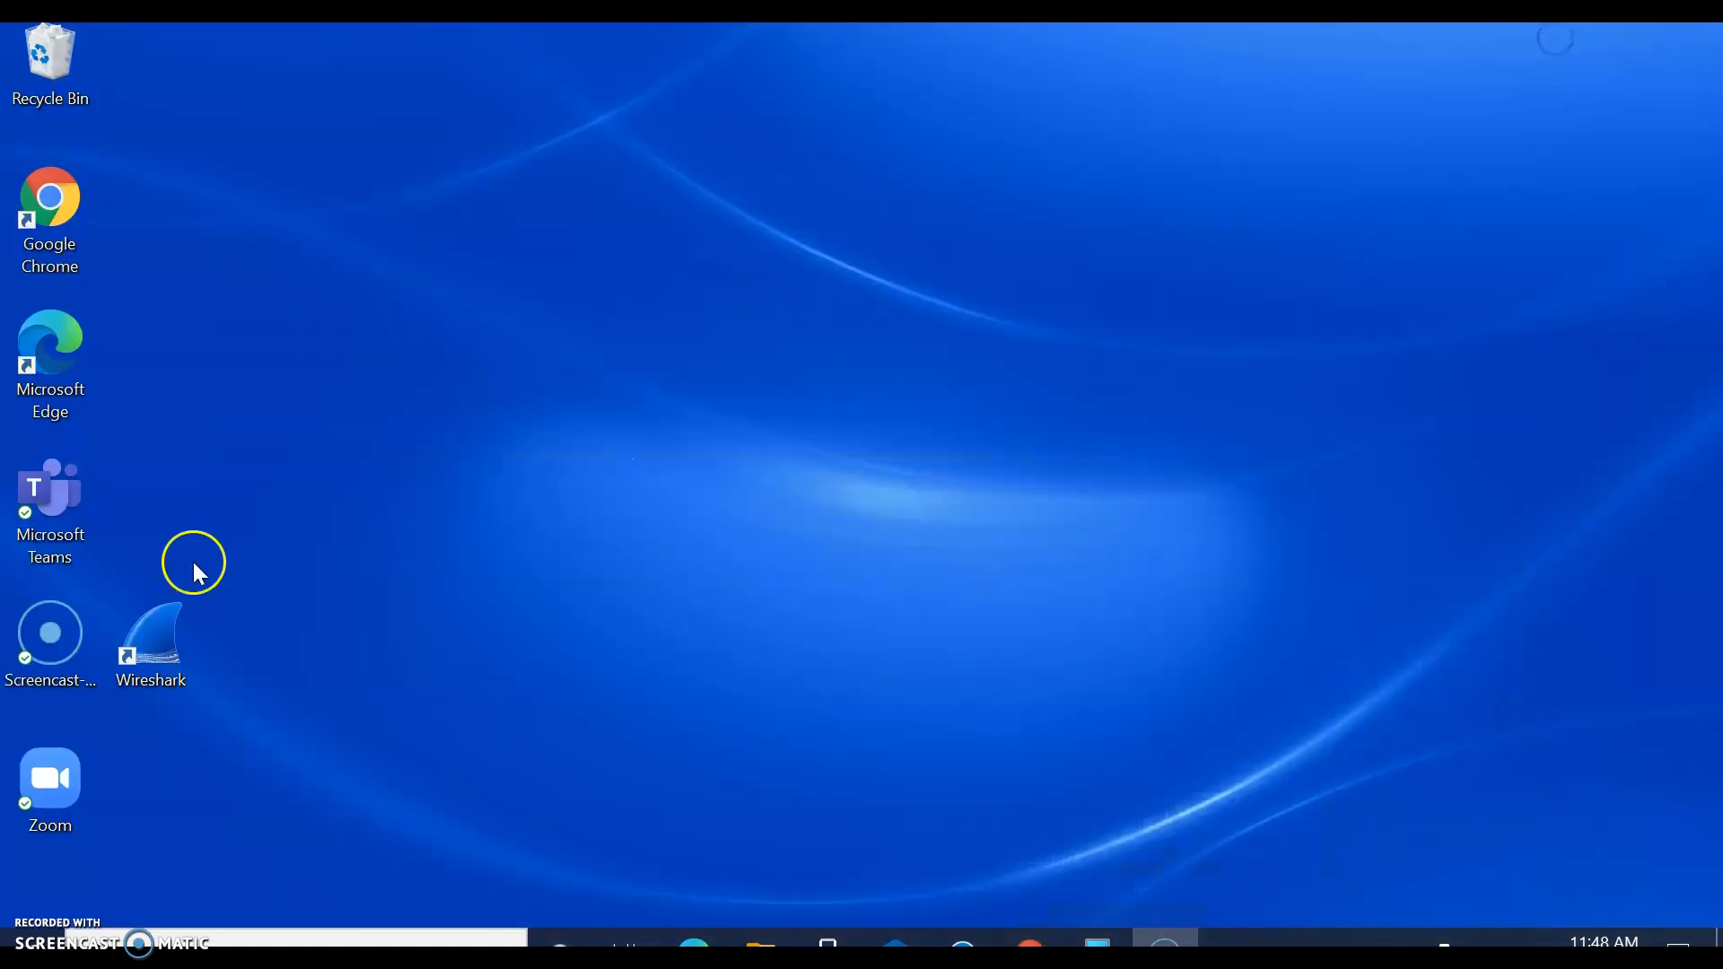
{"action": "right_click", "coordinate": [139, 616]}
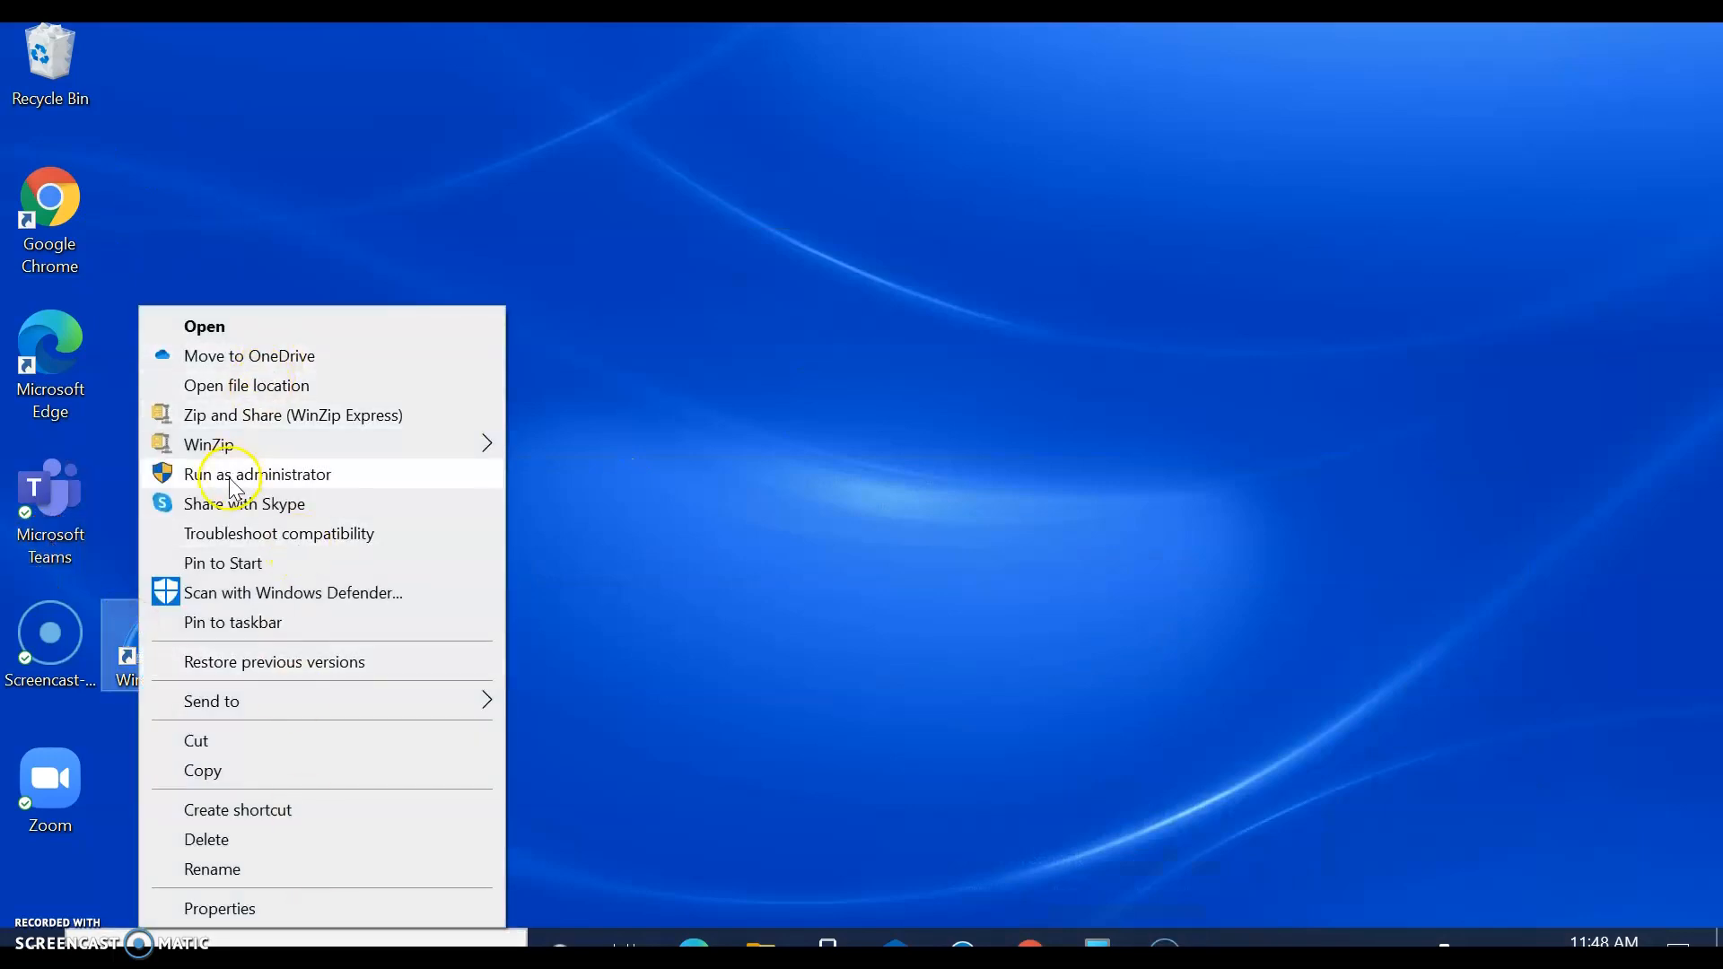
{"action": "left_click", "coordinate": [198, 473]}
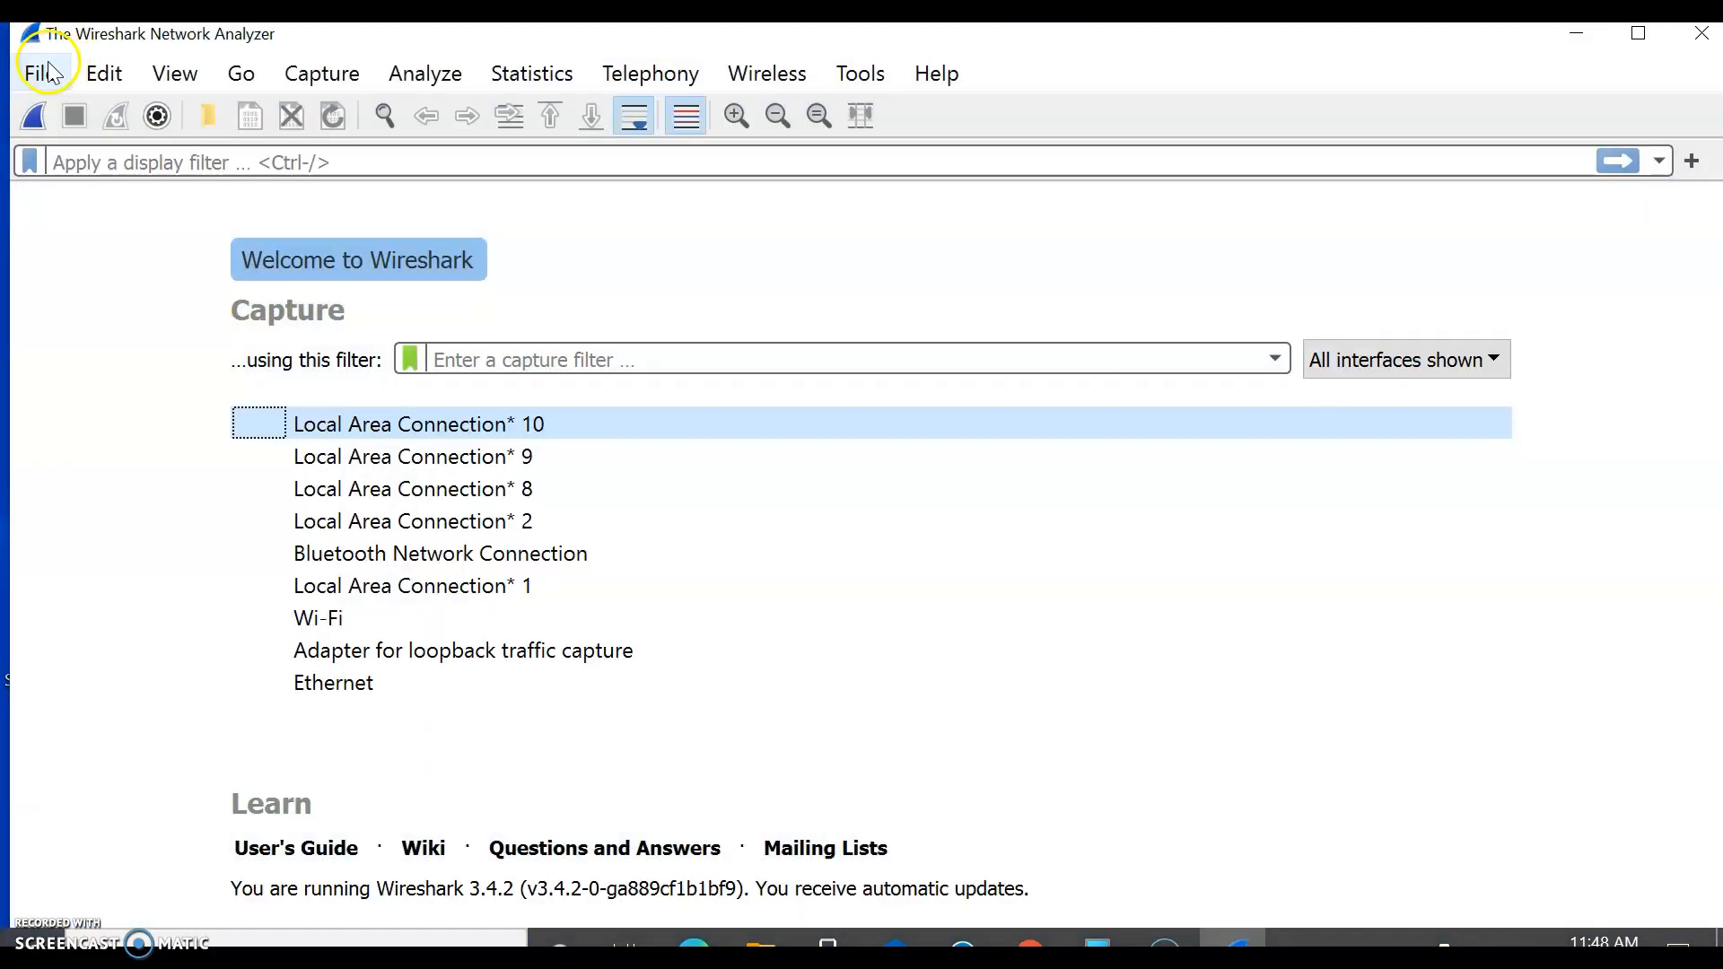
{"action": "left_click", "coordinate": [338, 628]}
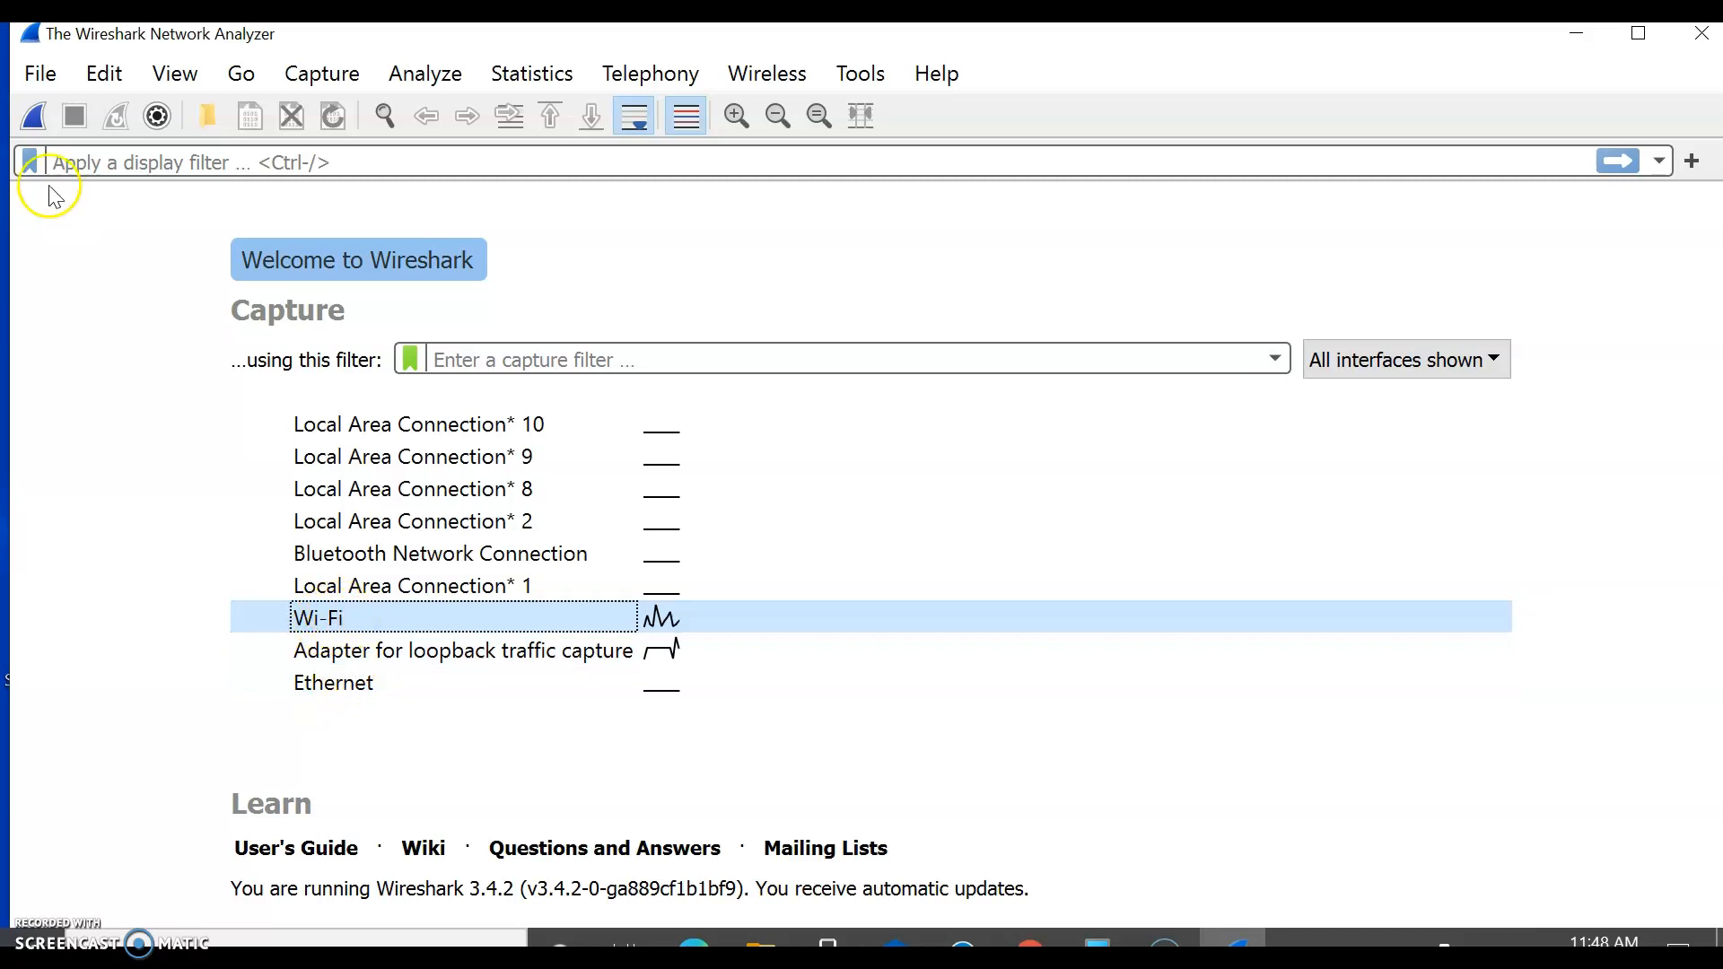
Step: Review the Capture settings in the preferences and accept them without changes
{"action": "left_click", "coordinate": [40, 74]}
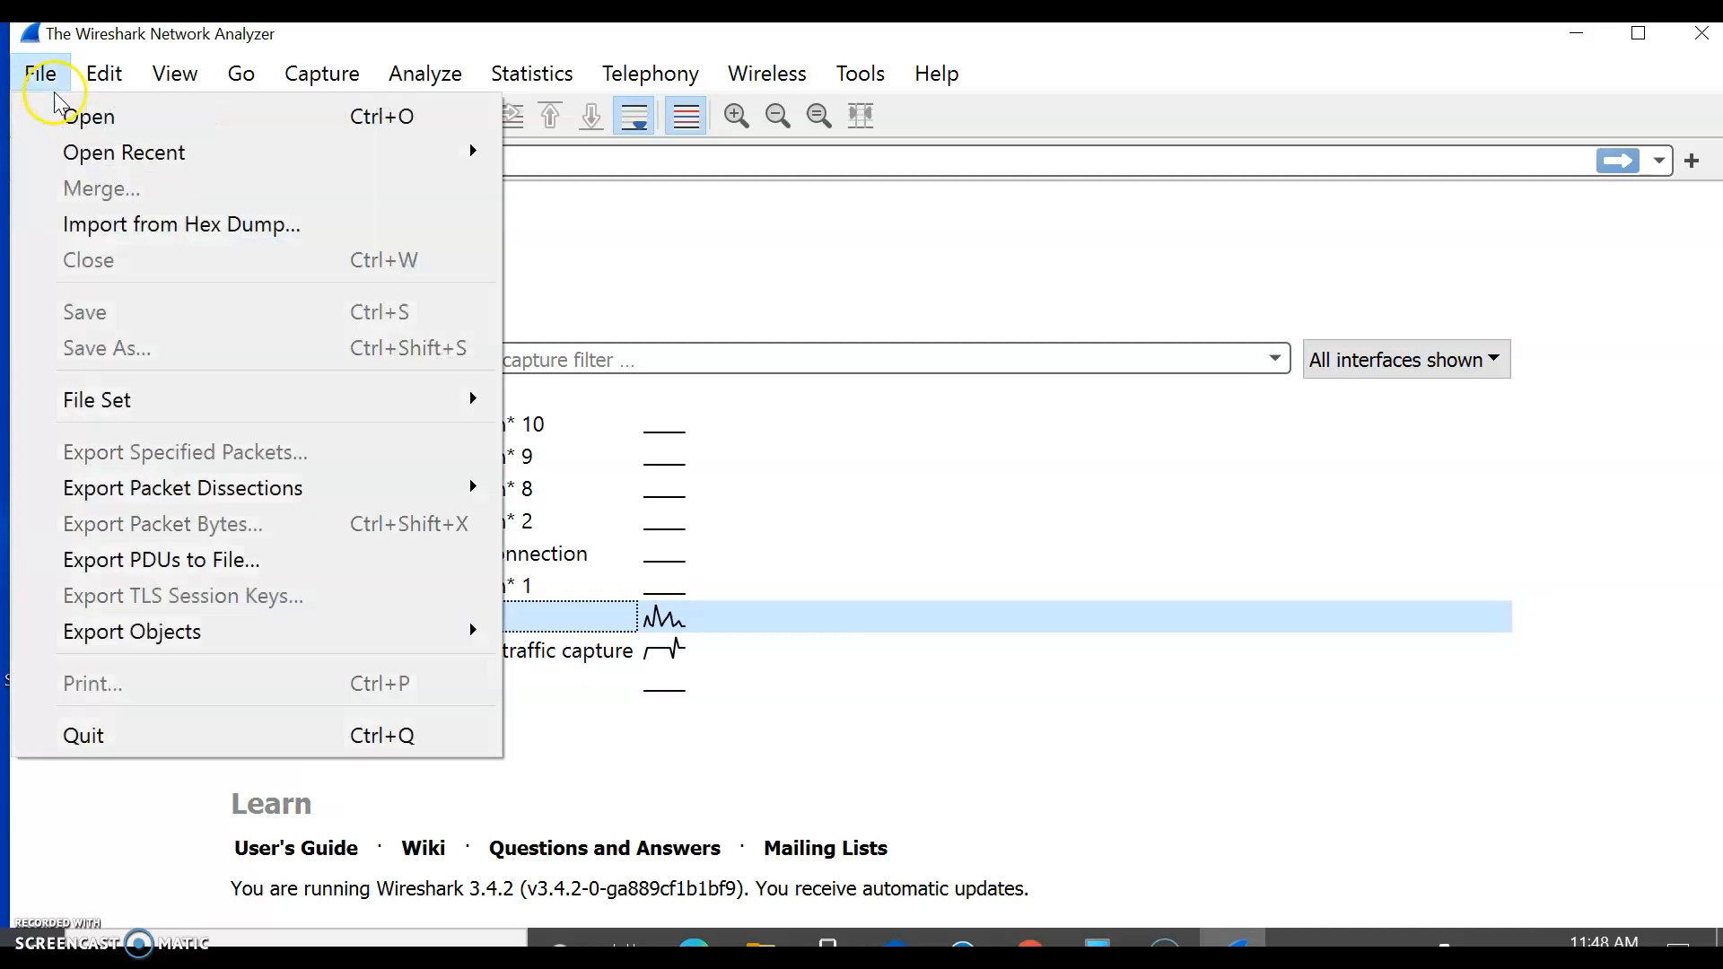
{"action": "mouse_move", "coordinate": [104, 73]}
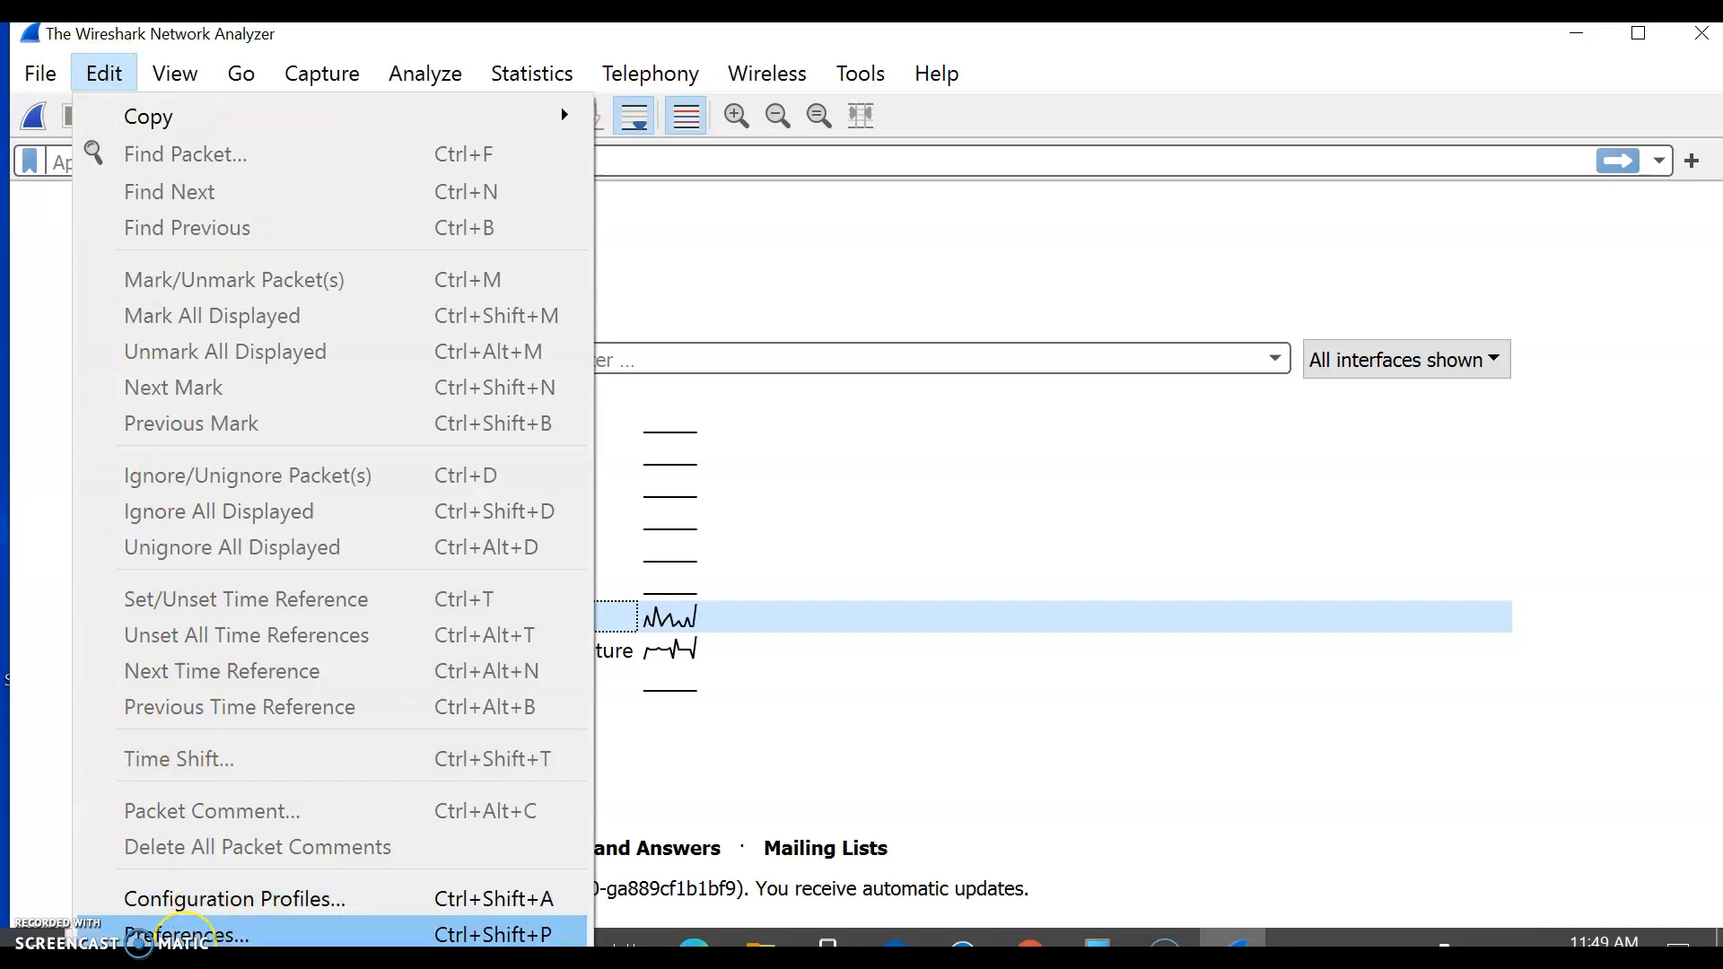
{"action": "left_click", "coordinate": [184, 934]}
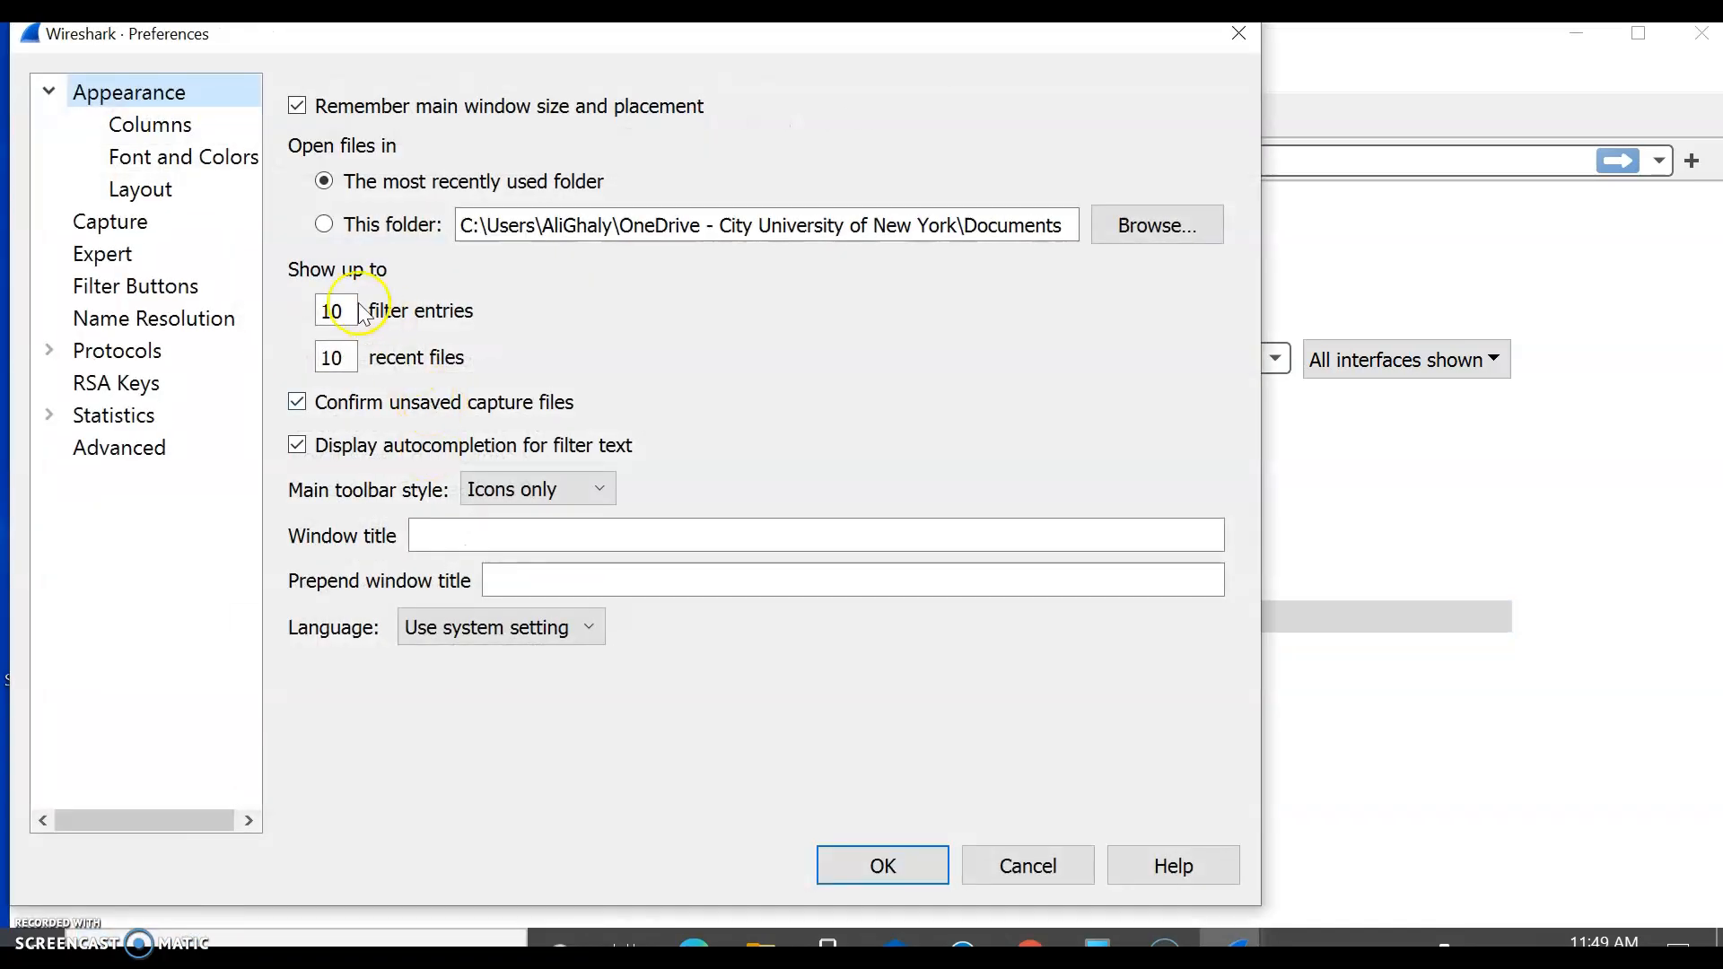
{"action": "left_click", "coordinate": [99, 224]}
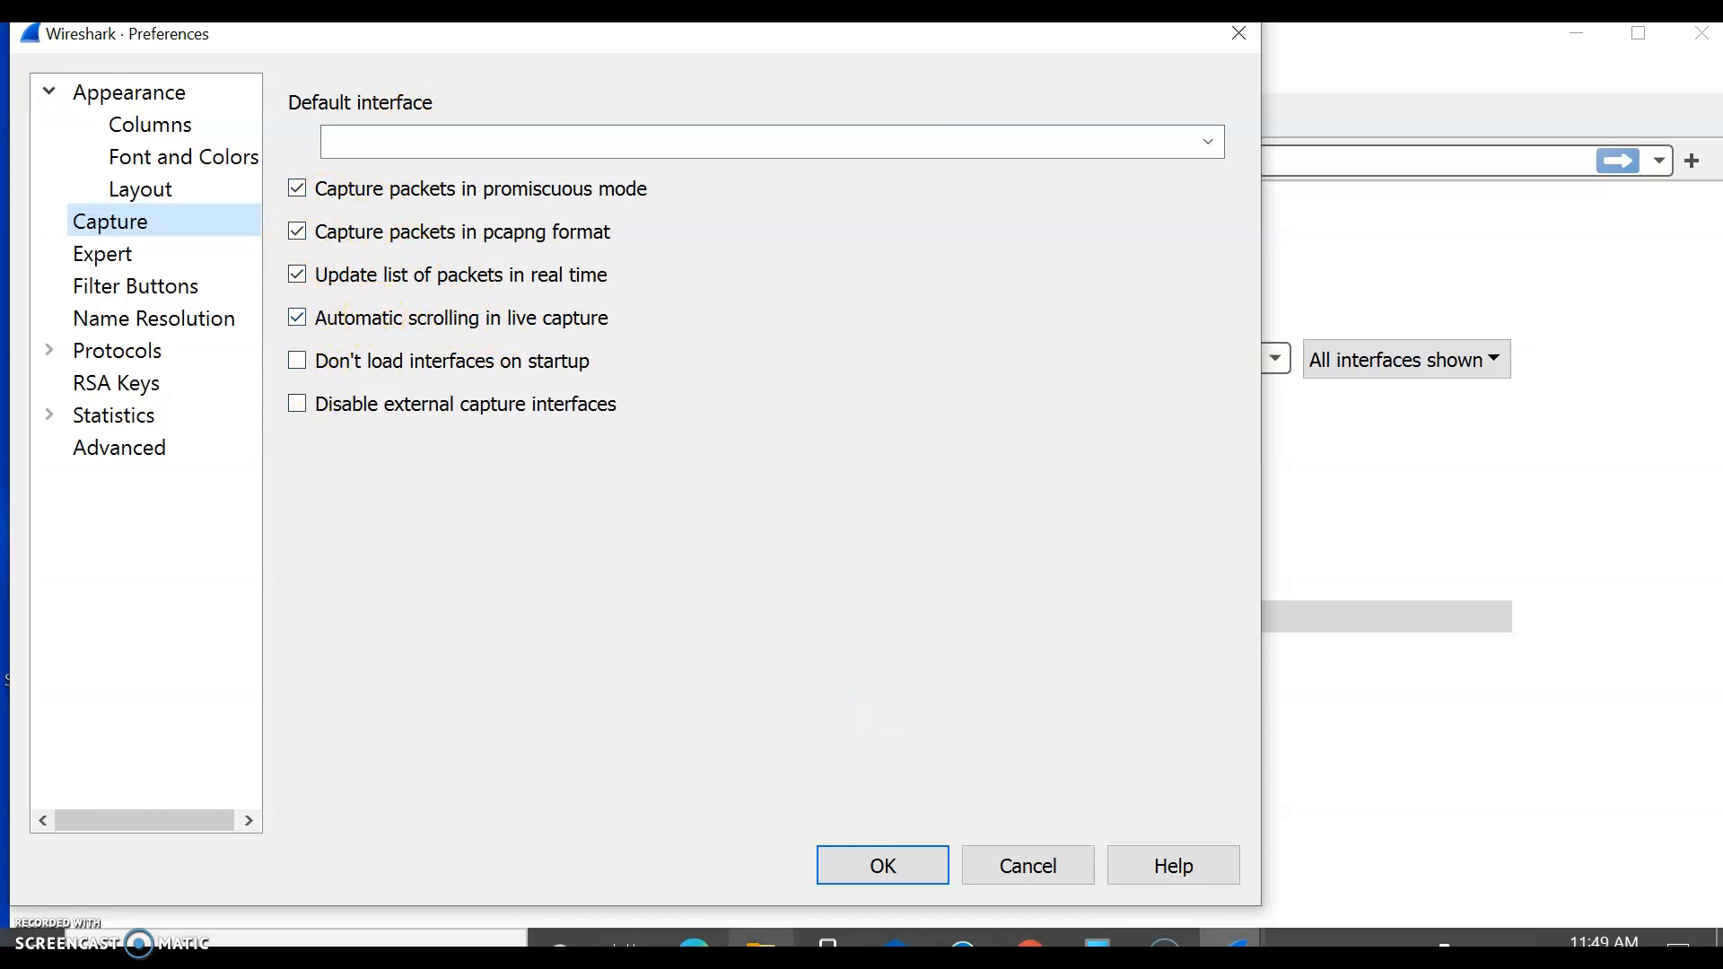
{"action": "left_click", "coordinate": [847, 862]}
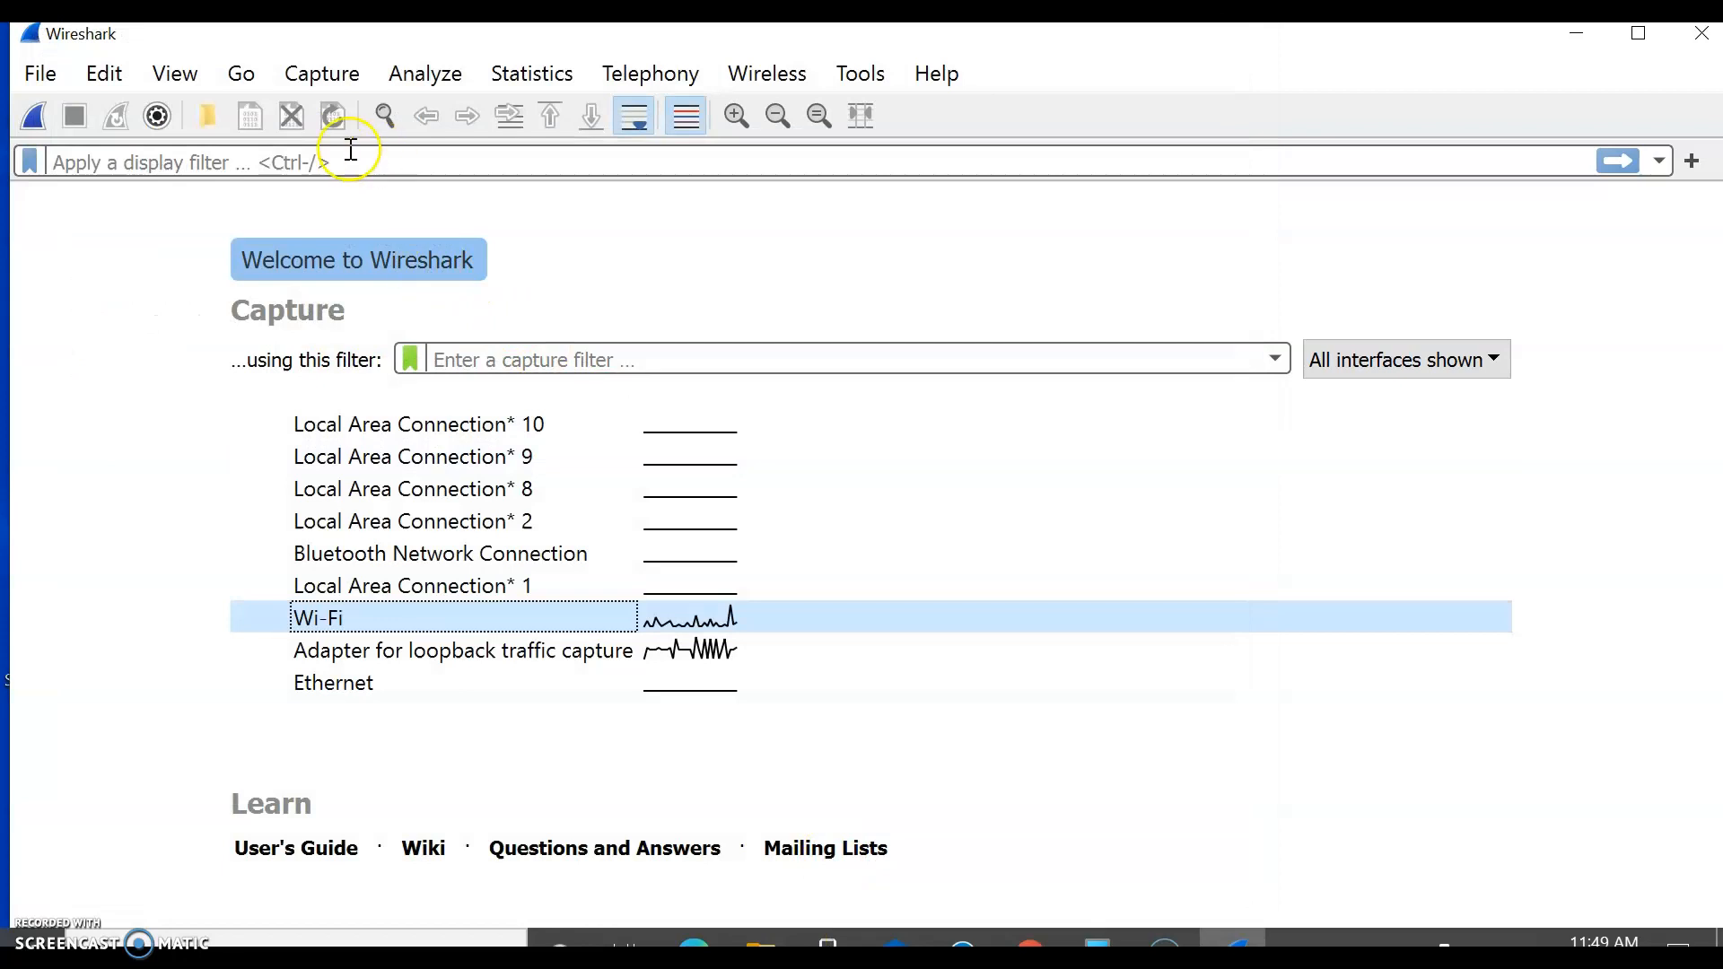
Step: Start a live packet capture on the selected Wi-Fi interface
{"action": "left_click", "coordinate": [321, 72]}
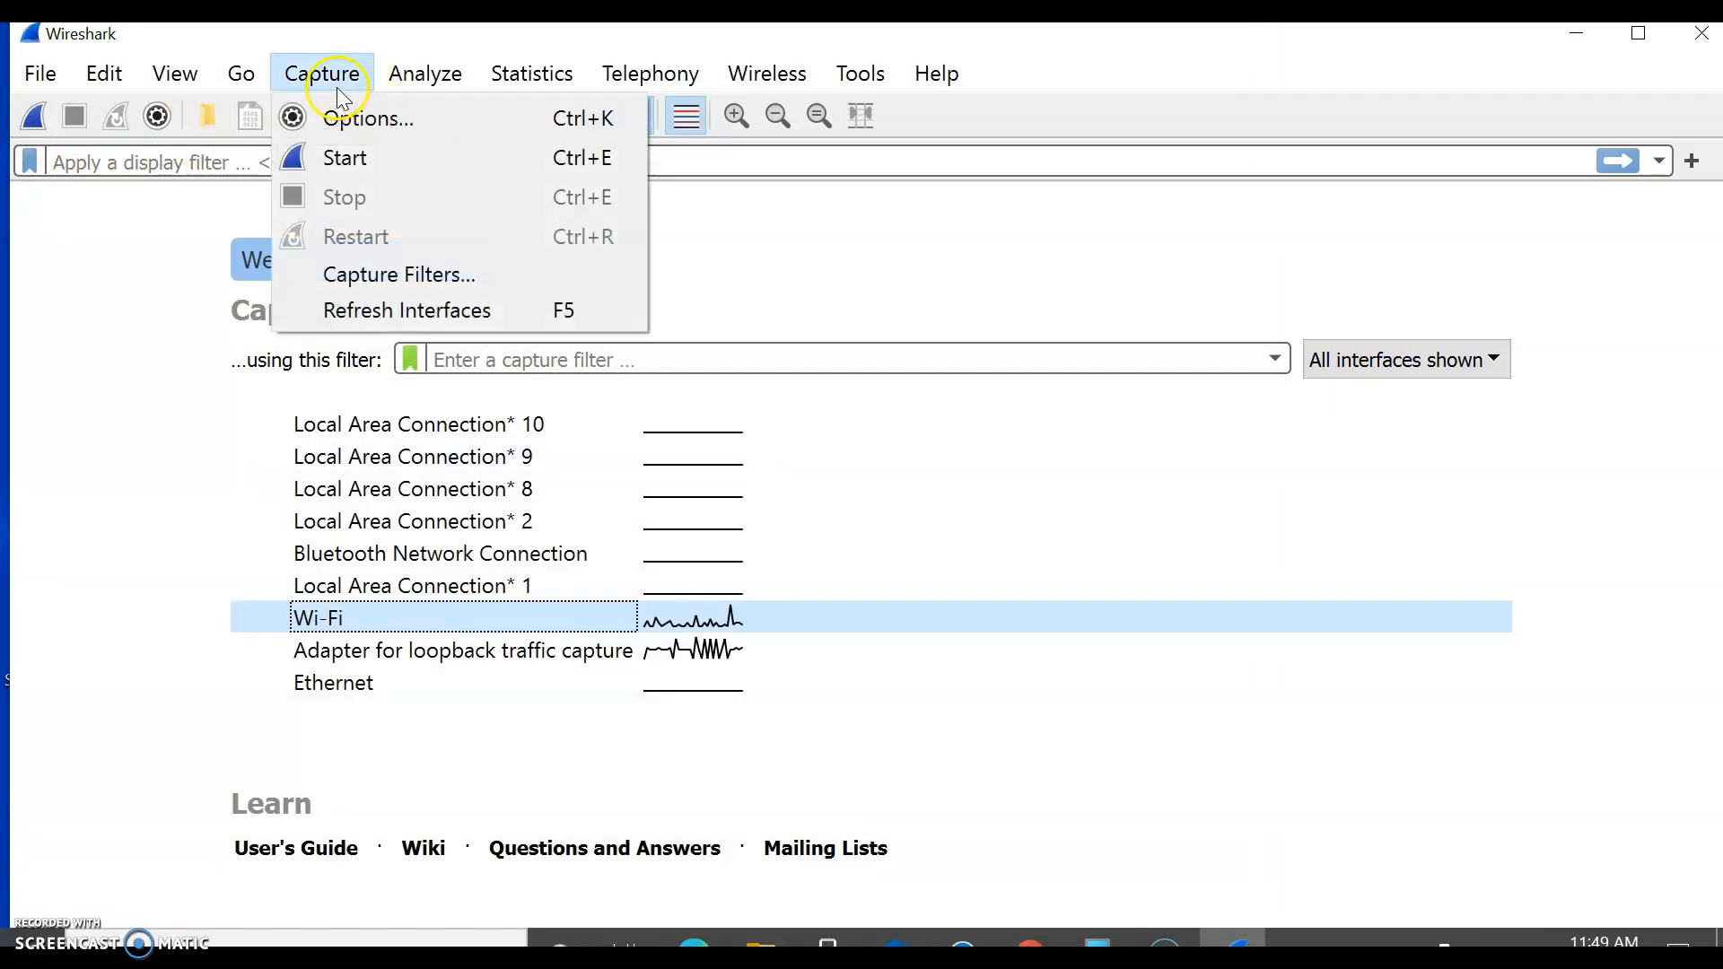
{"action": "left_click", "coordinate": [327, 168]}
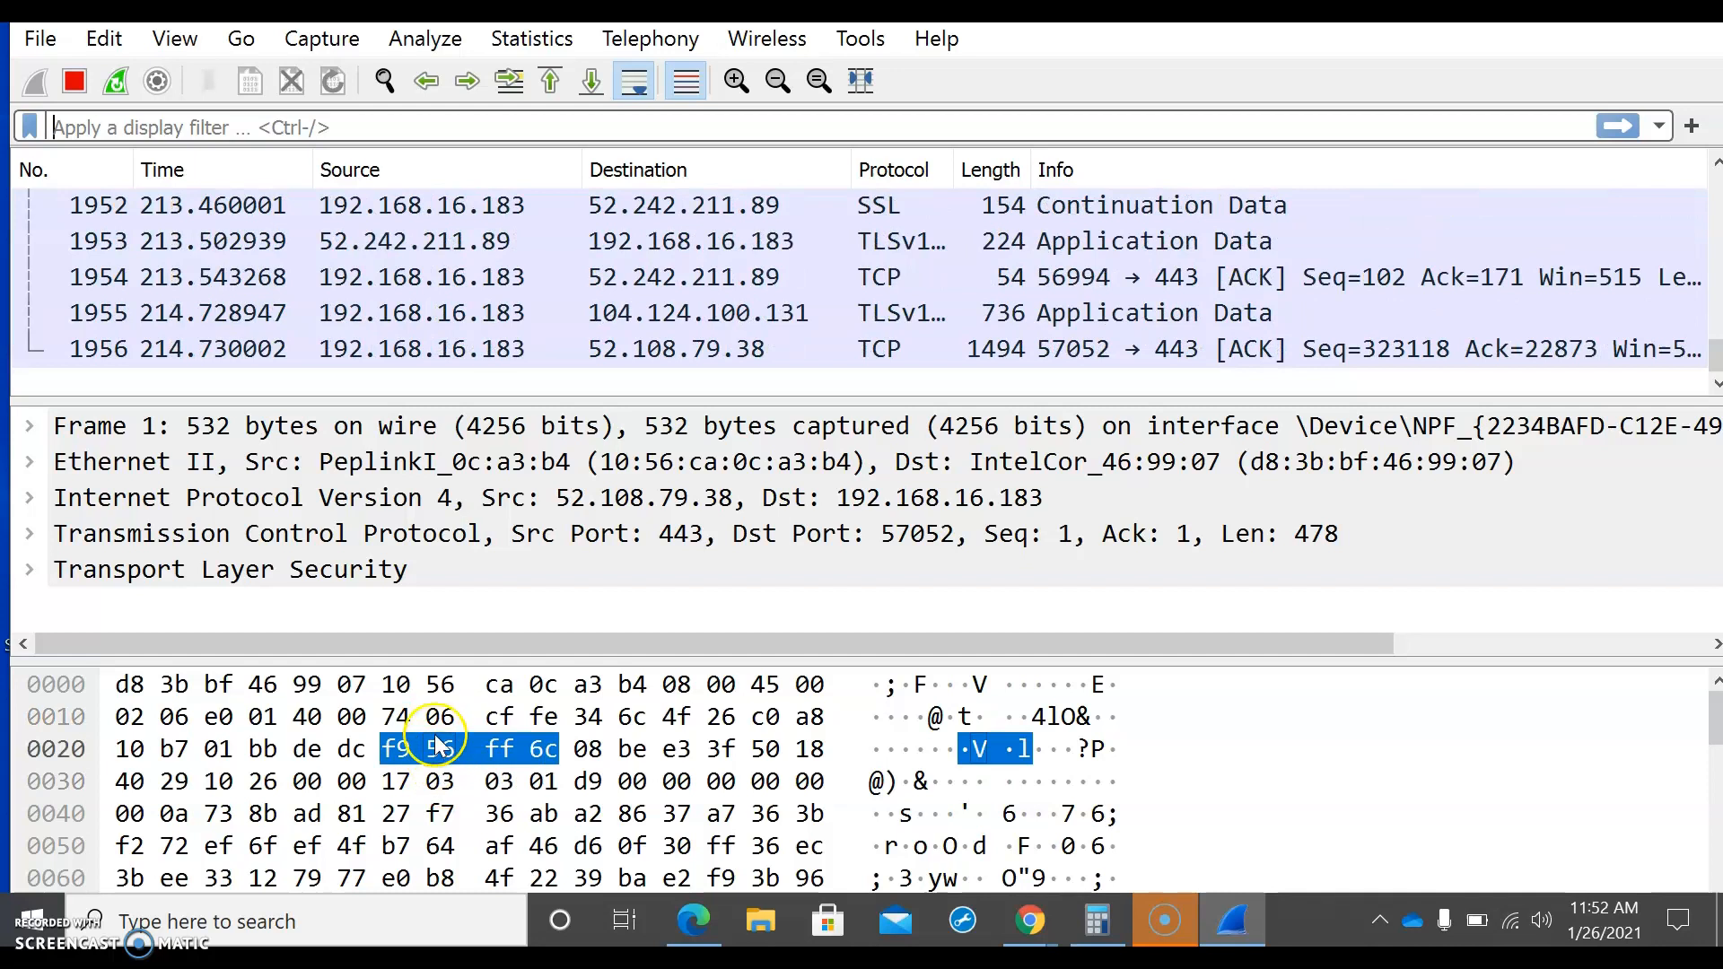
{"action": "left_click", "coordinate": [429, 685]}
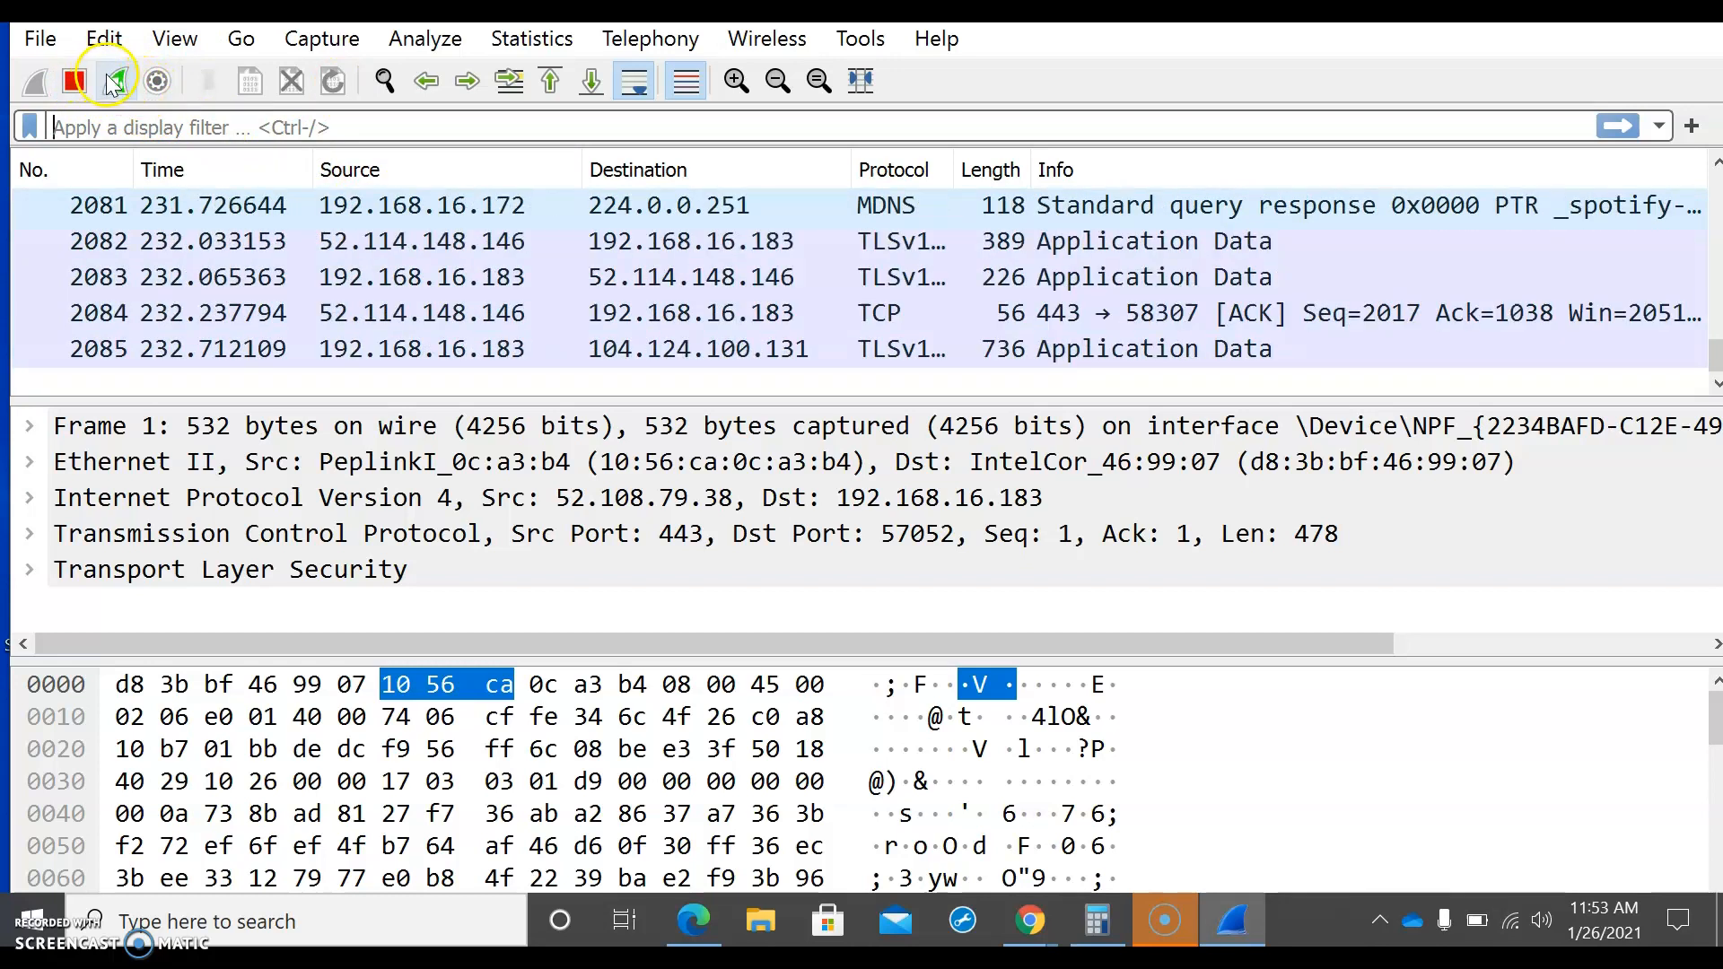
Step: Bring up Chrome, switch to the a05-wireshark.intro.pdf handout in Edge, and open the INTRO-wireshark-file1.html link in item 6
{"action": "left_click", "coordinate": [1049, 929]}
{"action": "left_click", "coordinate": [1118, 842]}
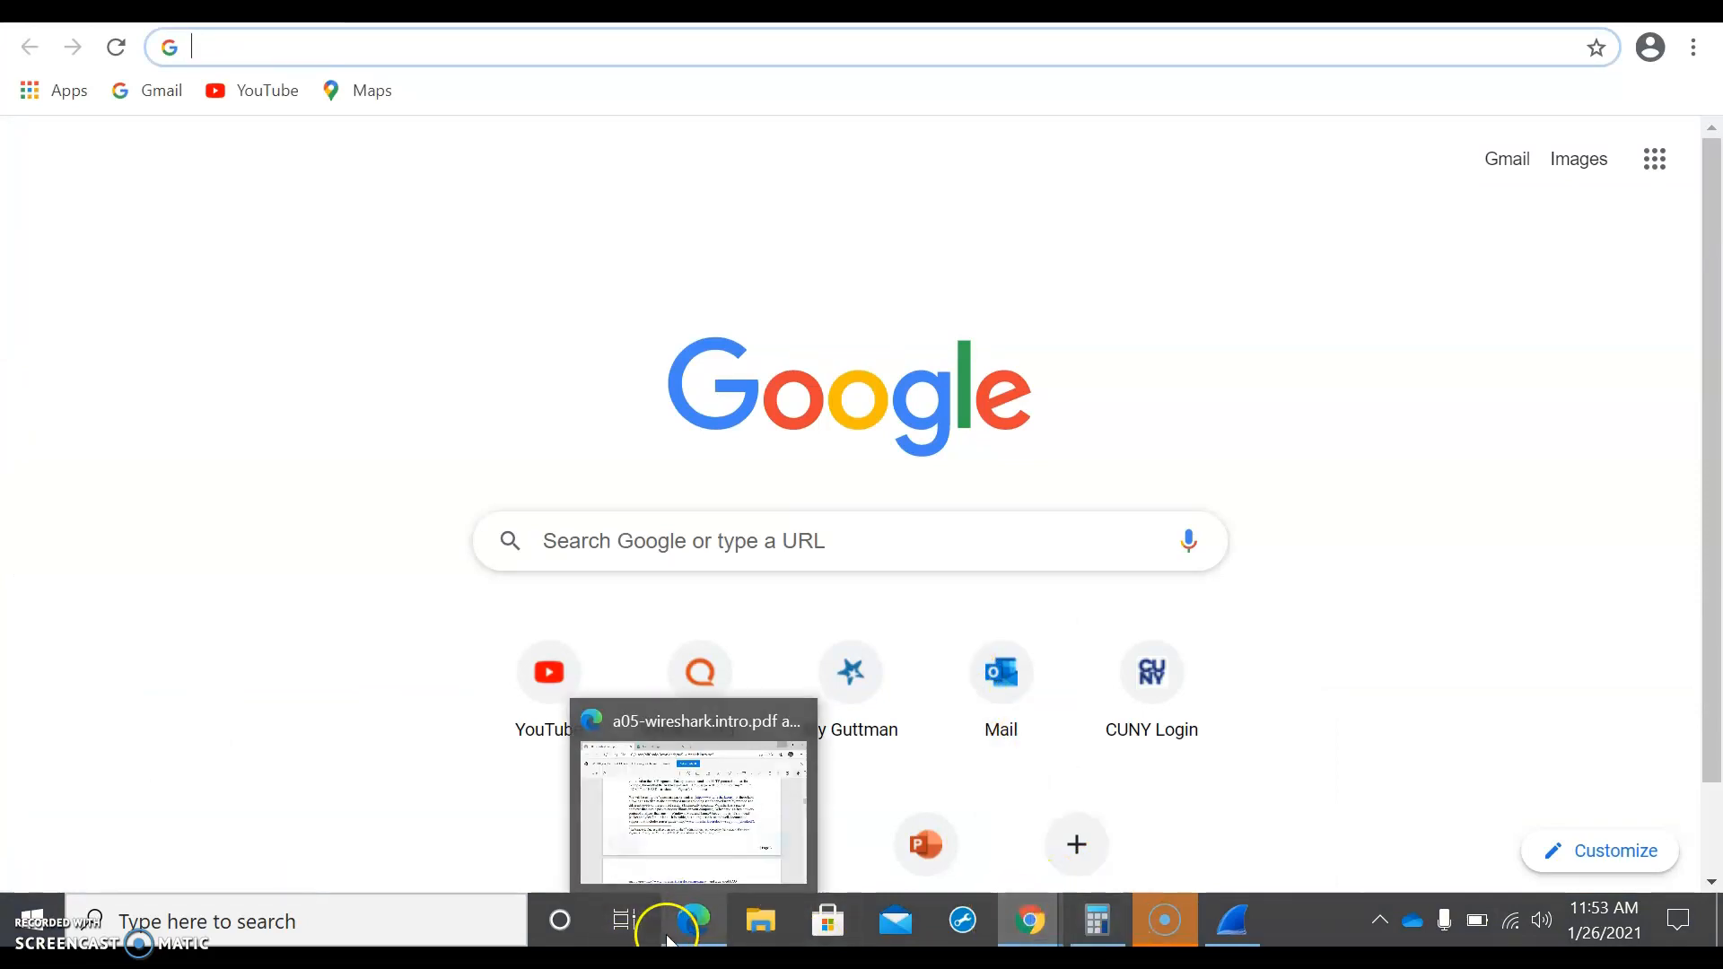
{"action": "left_click", "coordinate": [692, 920]}
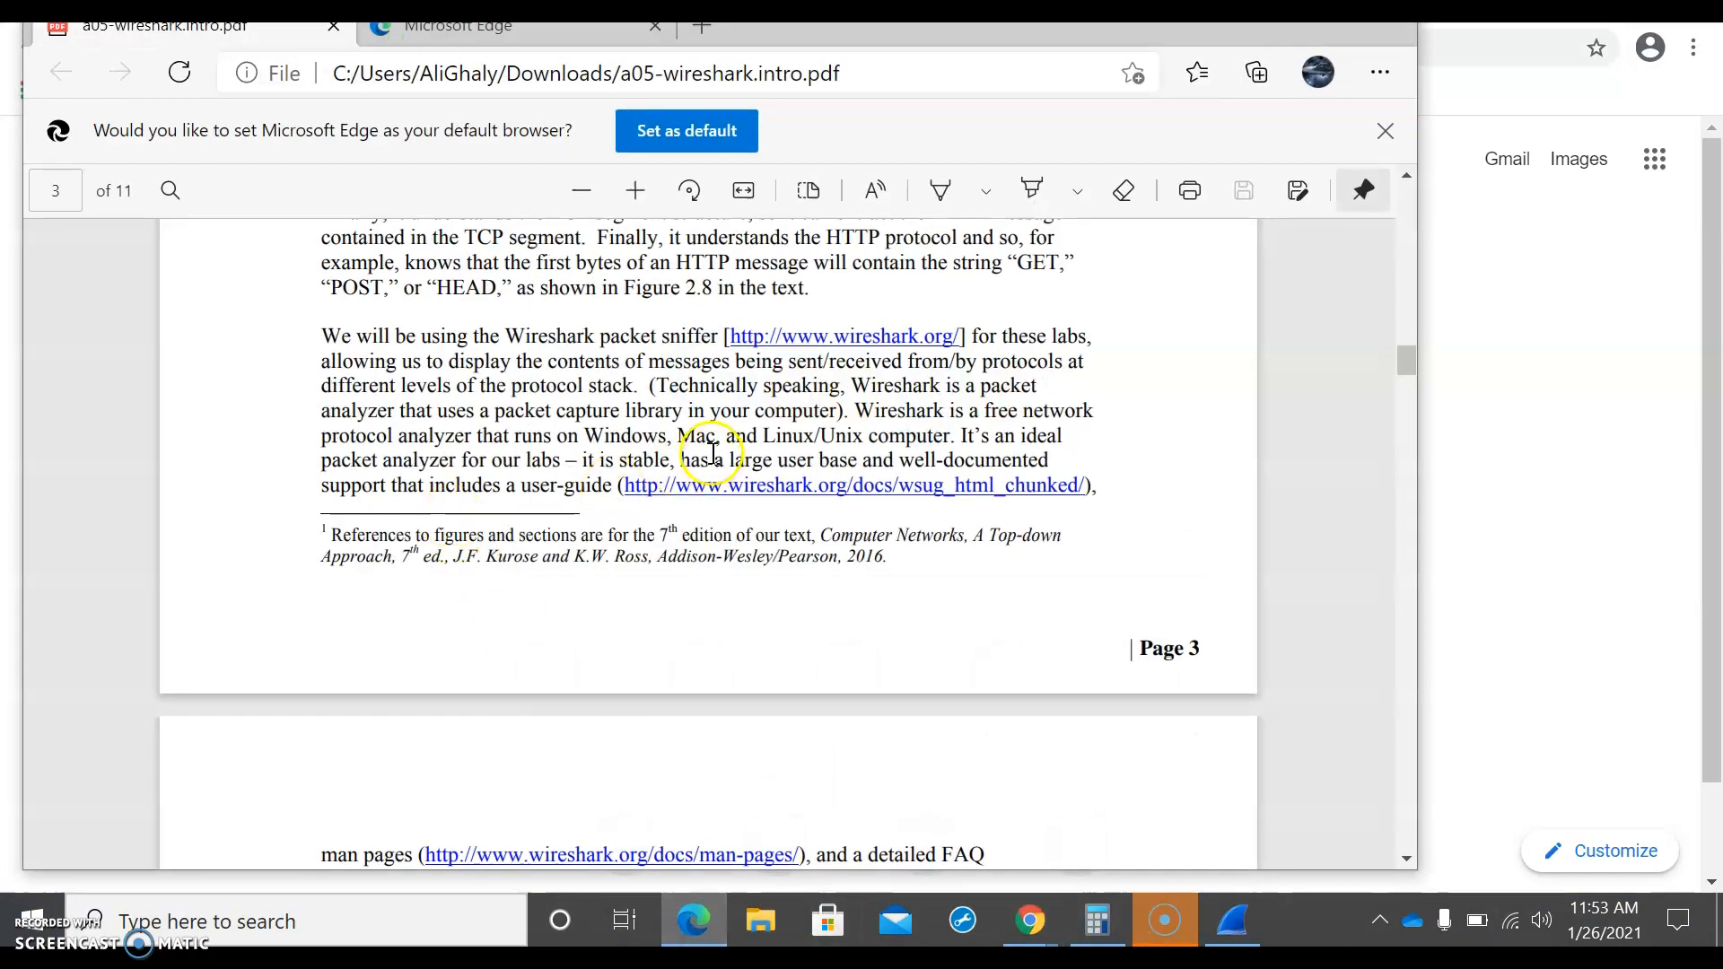
{"action": "scroll", "coordinate": [719, 423], "scroll_direction": "down", "scroll_amount": 2}
{"action": "scroll", "coordinate": [720, 422], "scroll_direction": "down", "scroll_amount": 8}
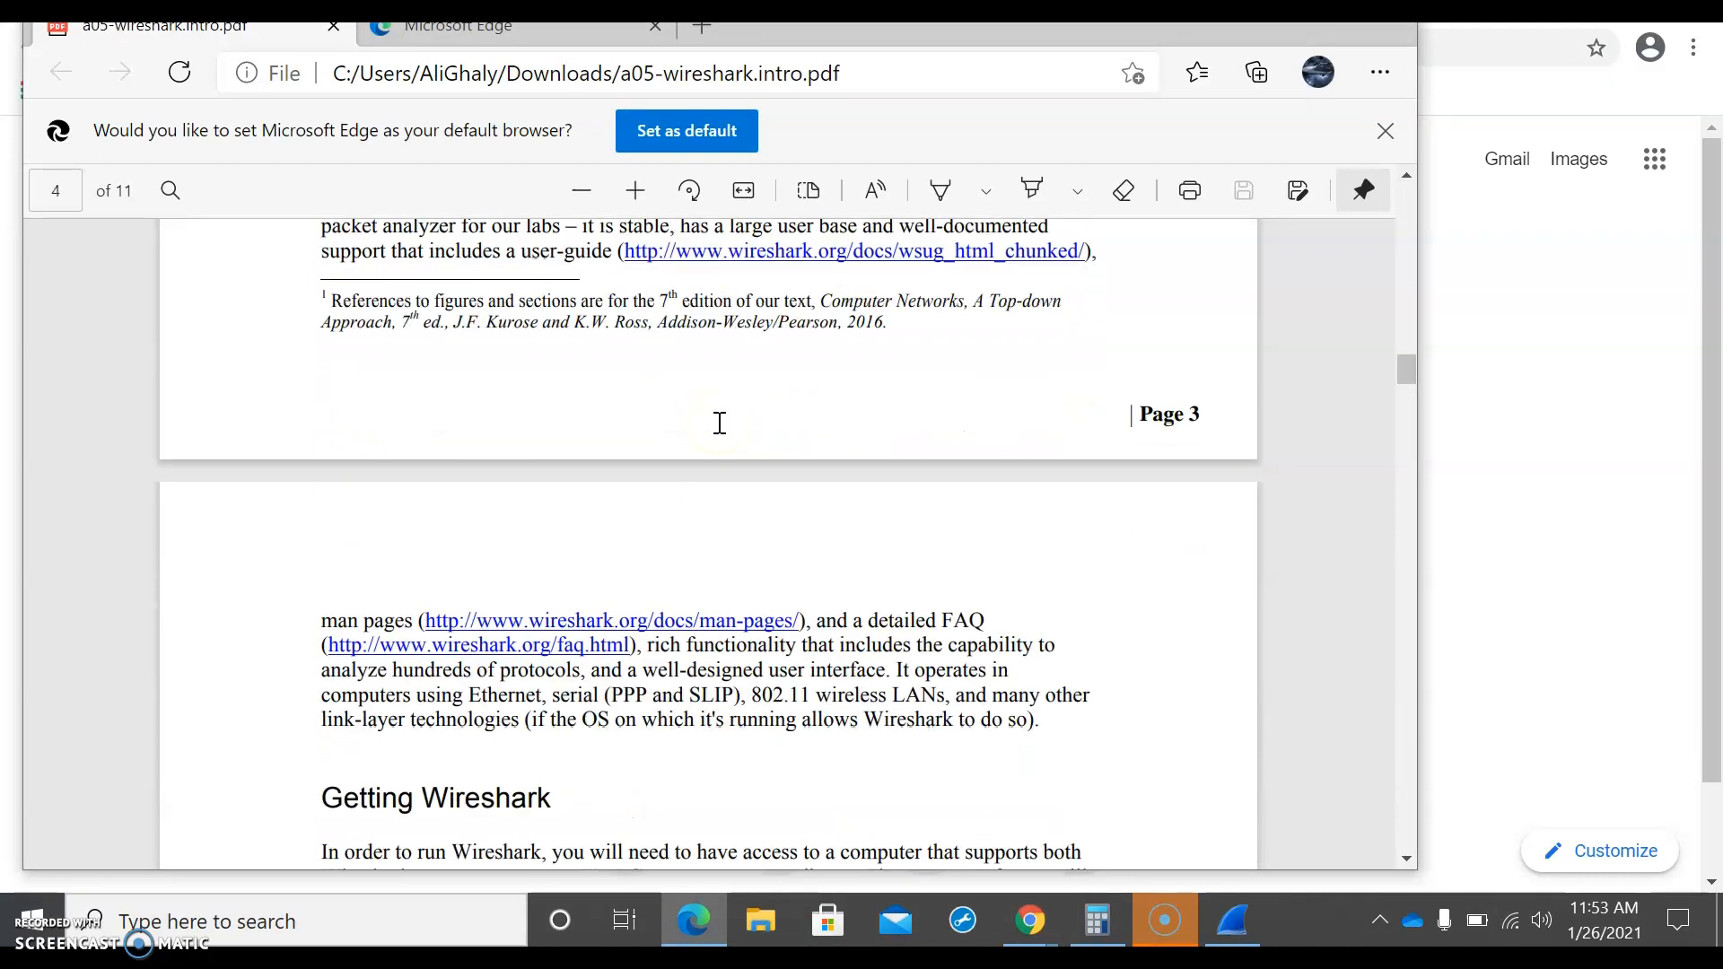
{"action": "scroll", "coordinate": [720, 423], "scroll_direction": "down", "scroll_amount": 15}
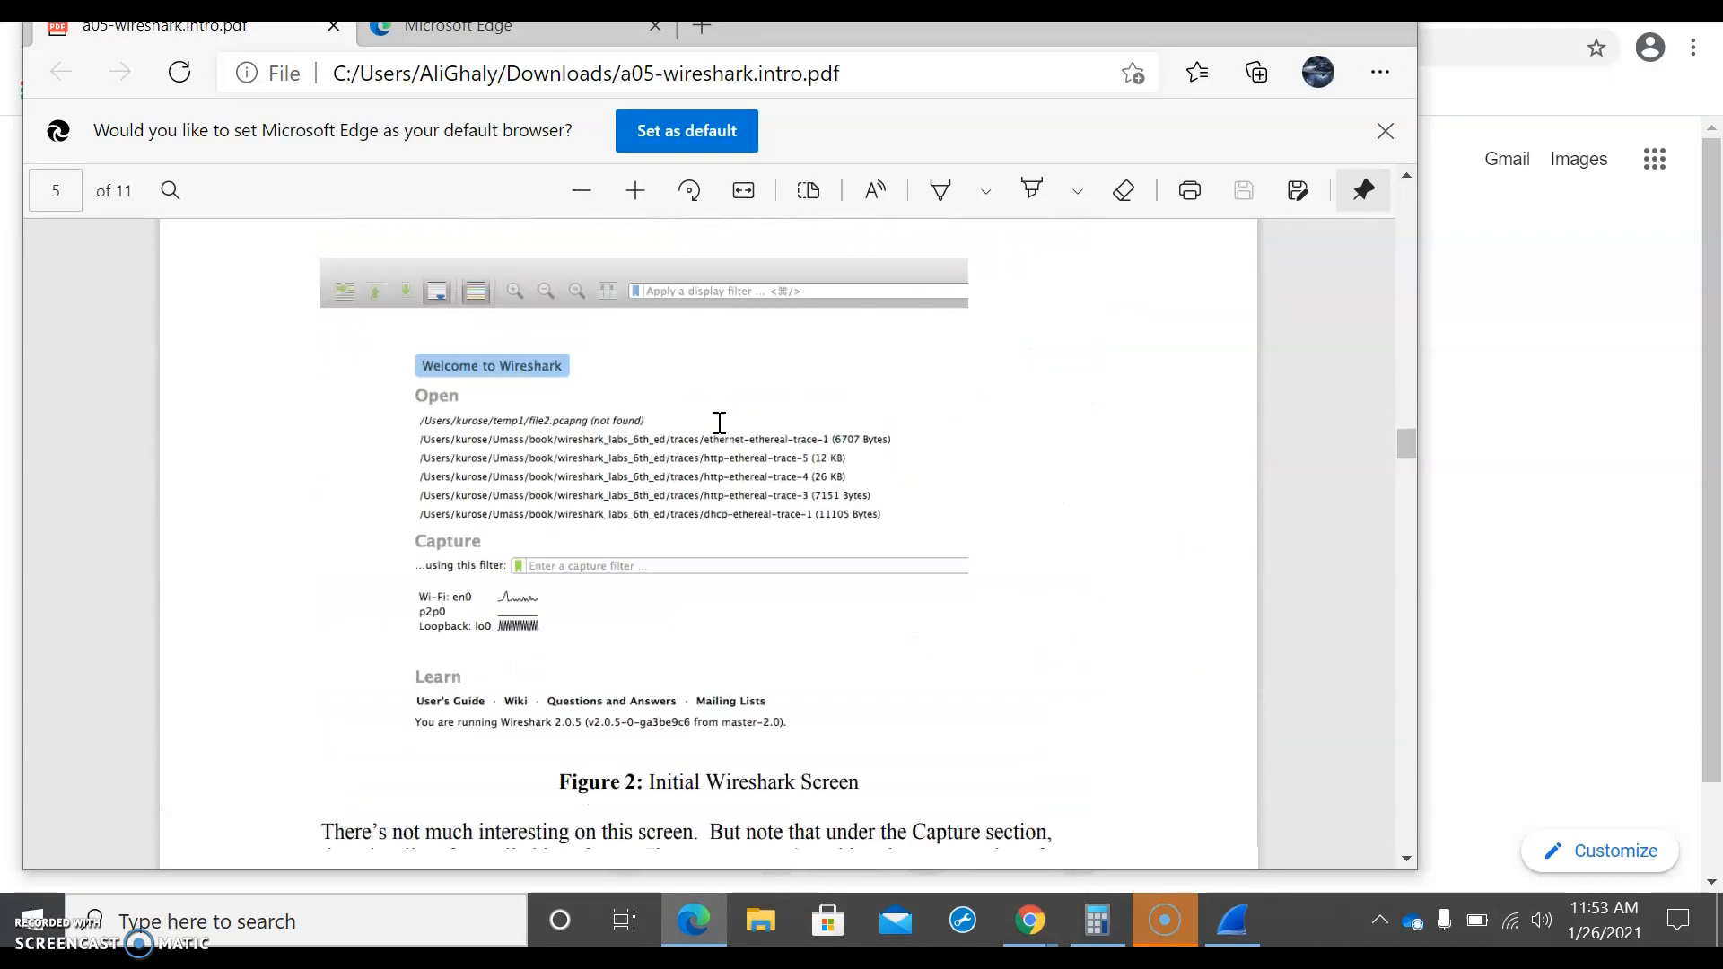
{"action": "scroll", "coordinate": [720, 423], "scroll_direction": "down", "scroll_amount": 15}
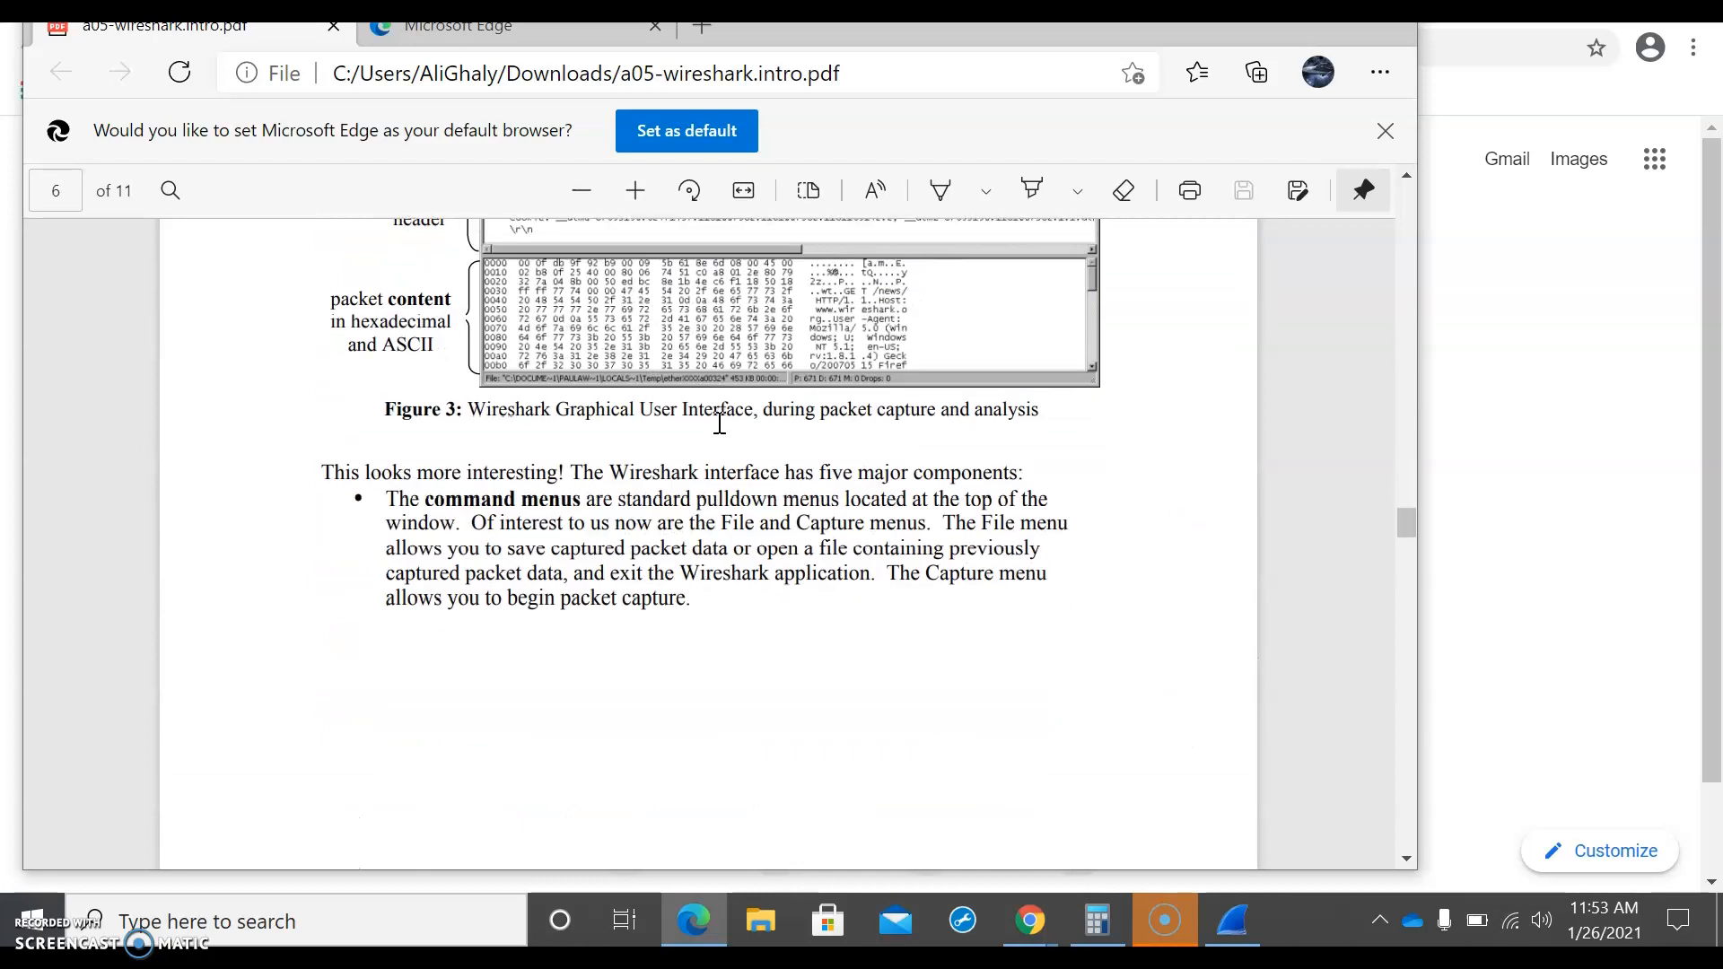
{"action": "scroll", "coordinate": [720, 423], "scroll_direction": "down", "scroll_amount": 10}
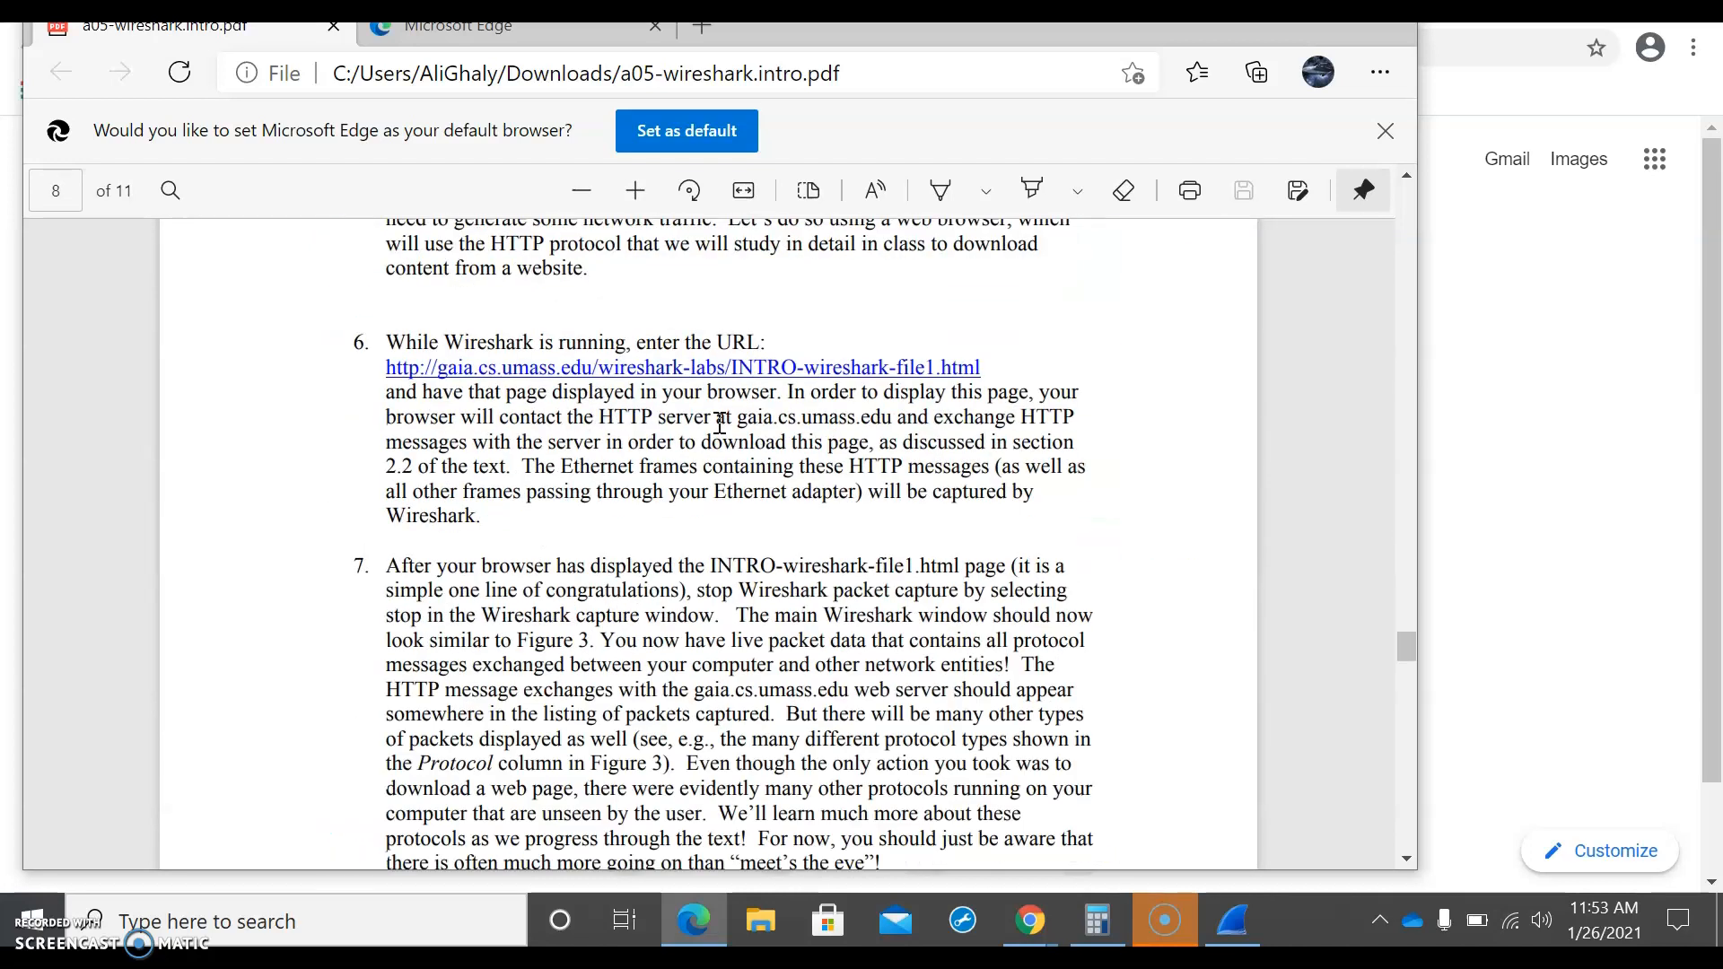
{"action": "left_click", "coordinate": [385, 392]}
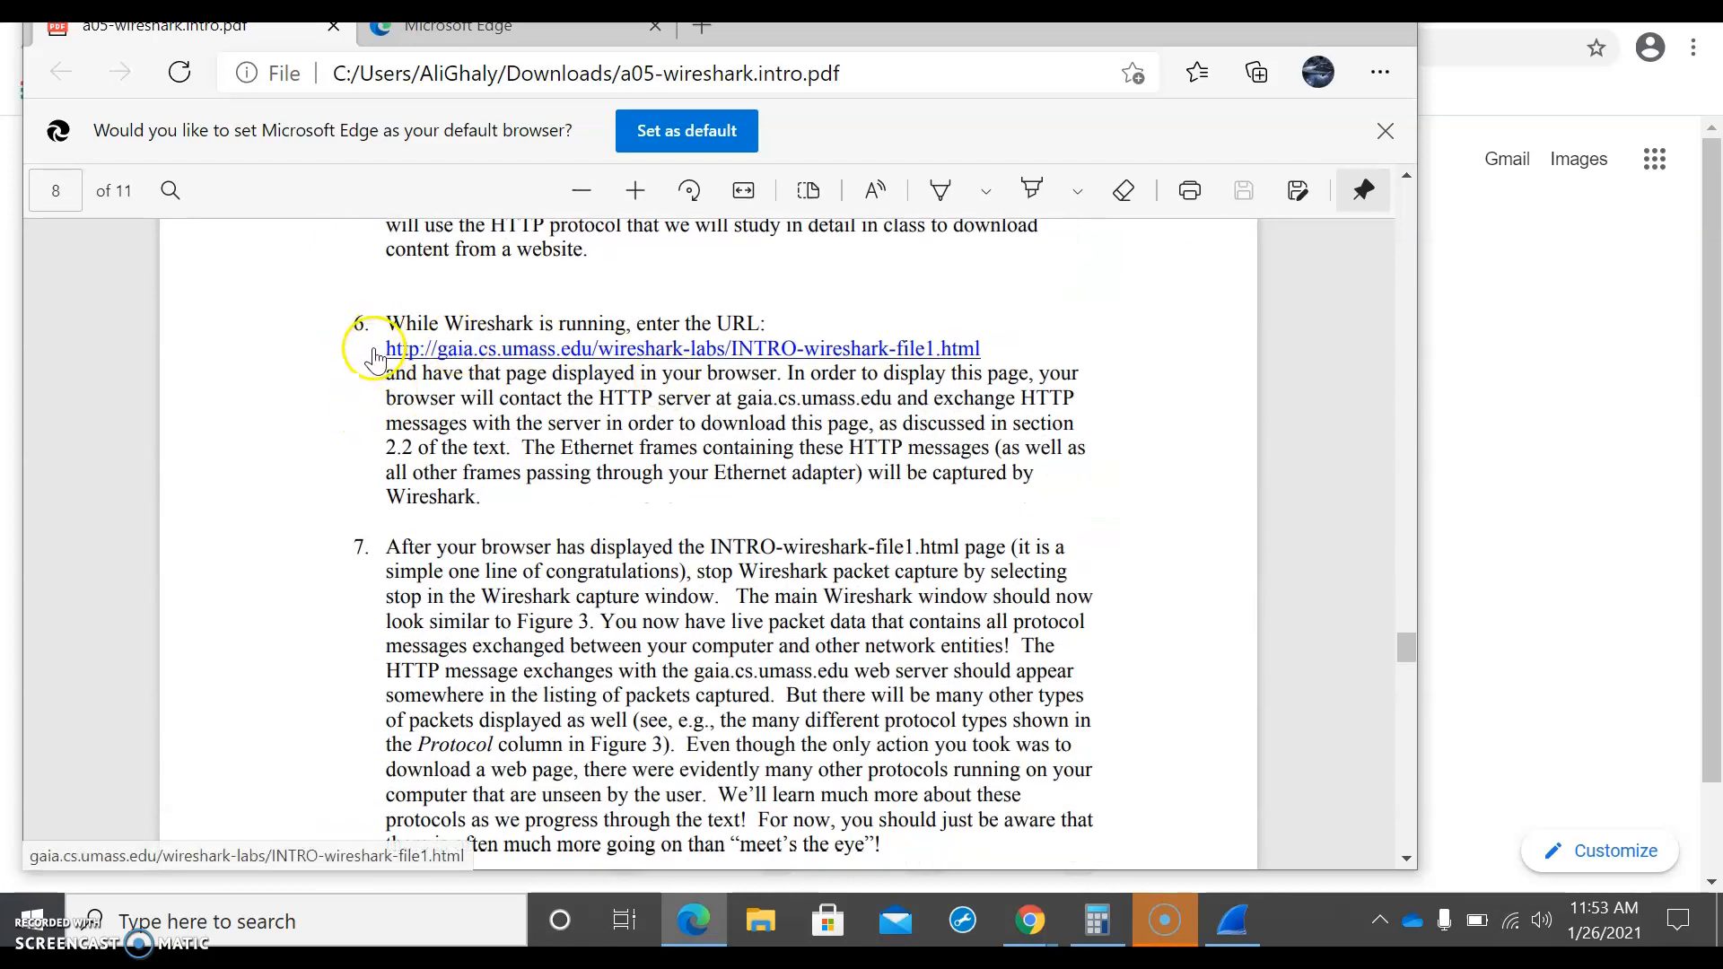
{"action": "left_click", "coordinate": [500, 359]}
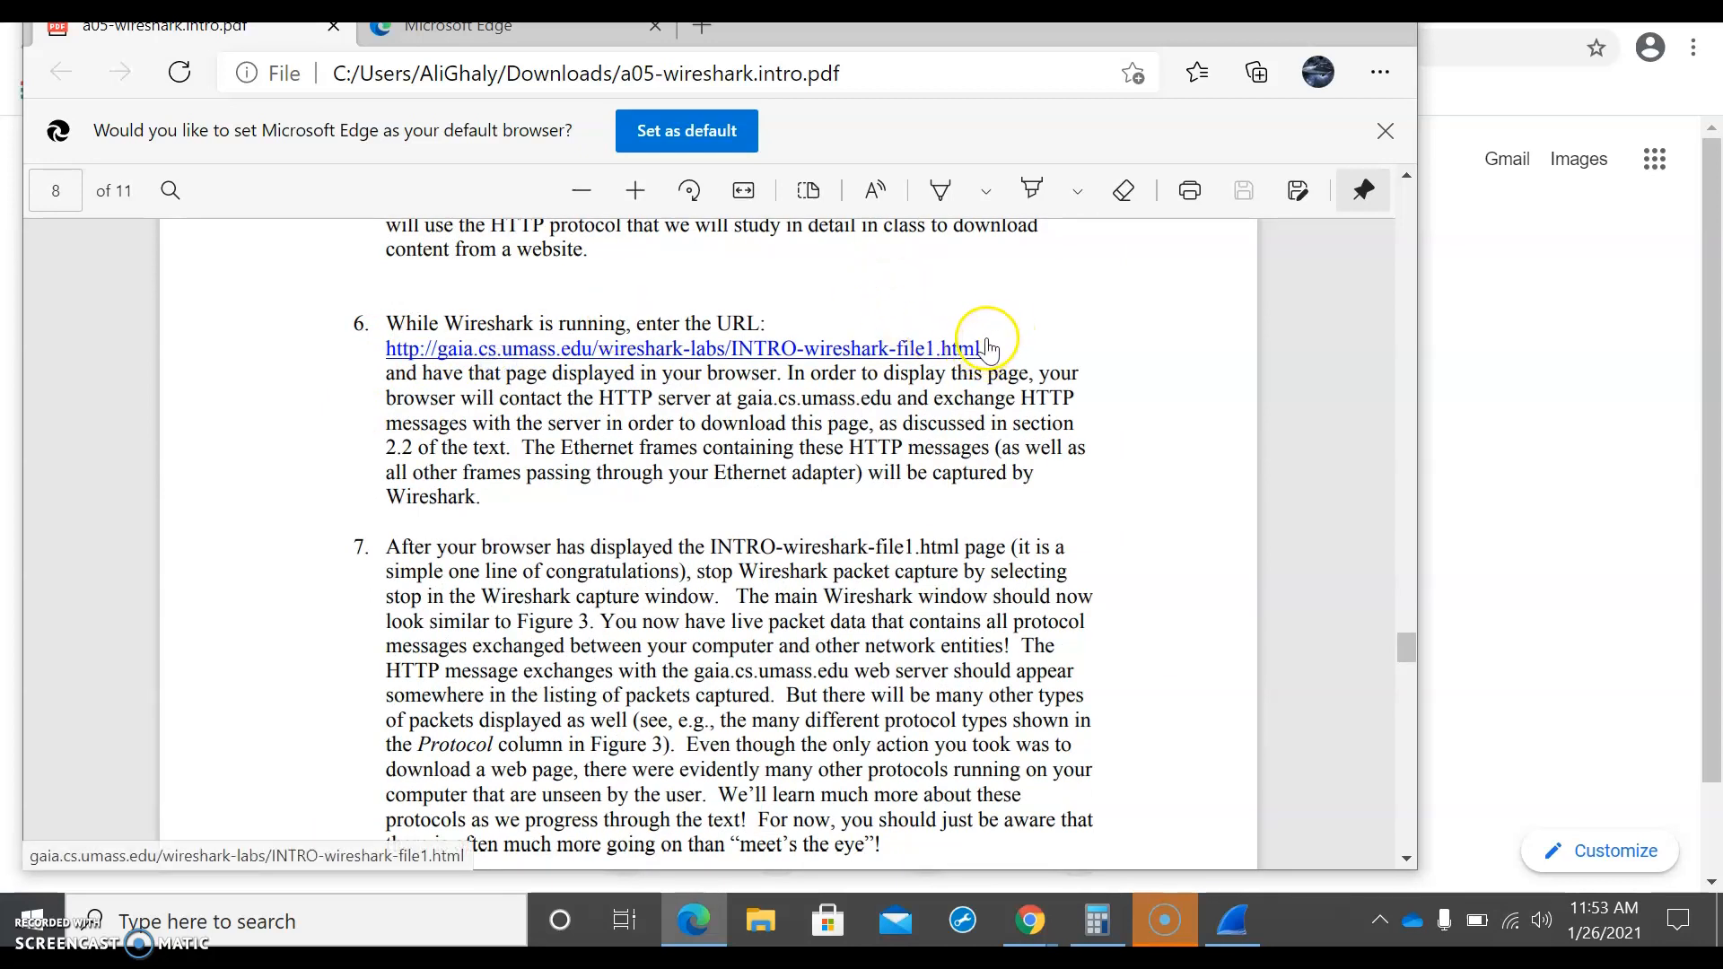
{"action": "left_click", "coordinate": [949, 350]}
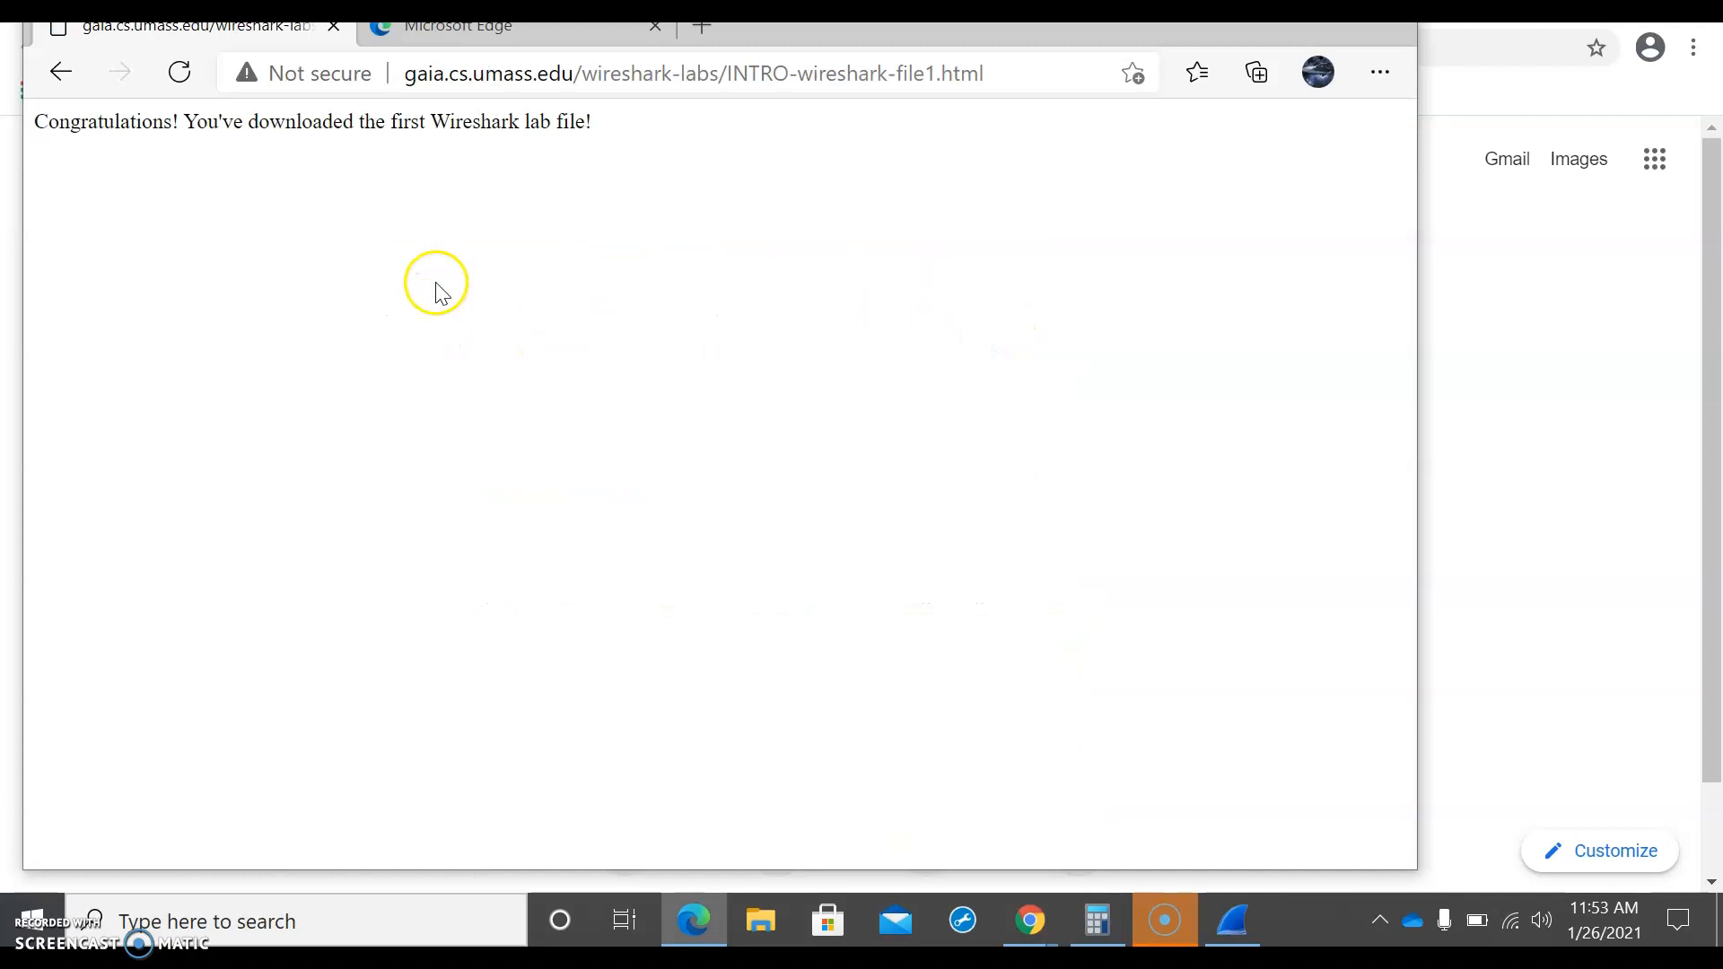
Step: Copy the lab page's address from Edge and load gaia.cs.umass.edu/wireshark-labs/INTRO-wireshark-file1.html in Chrome
{"action": "left_click", "coordinate": [443, 75]}
{"action": "key", "text": "ctrl+c"}
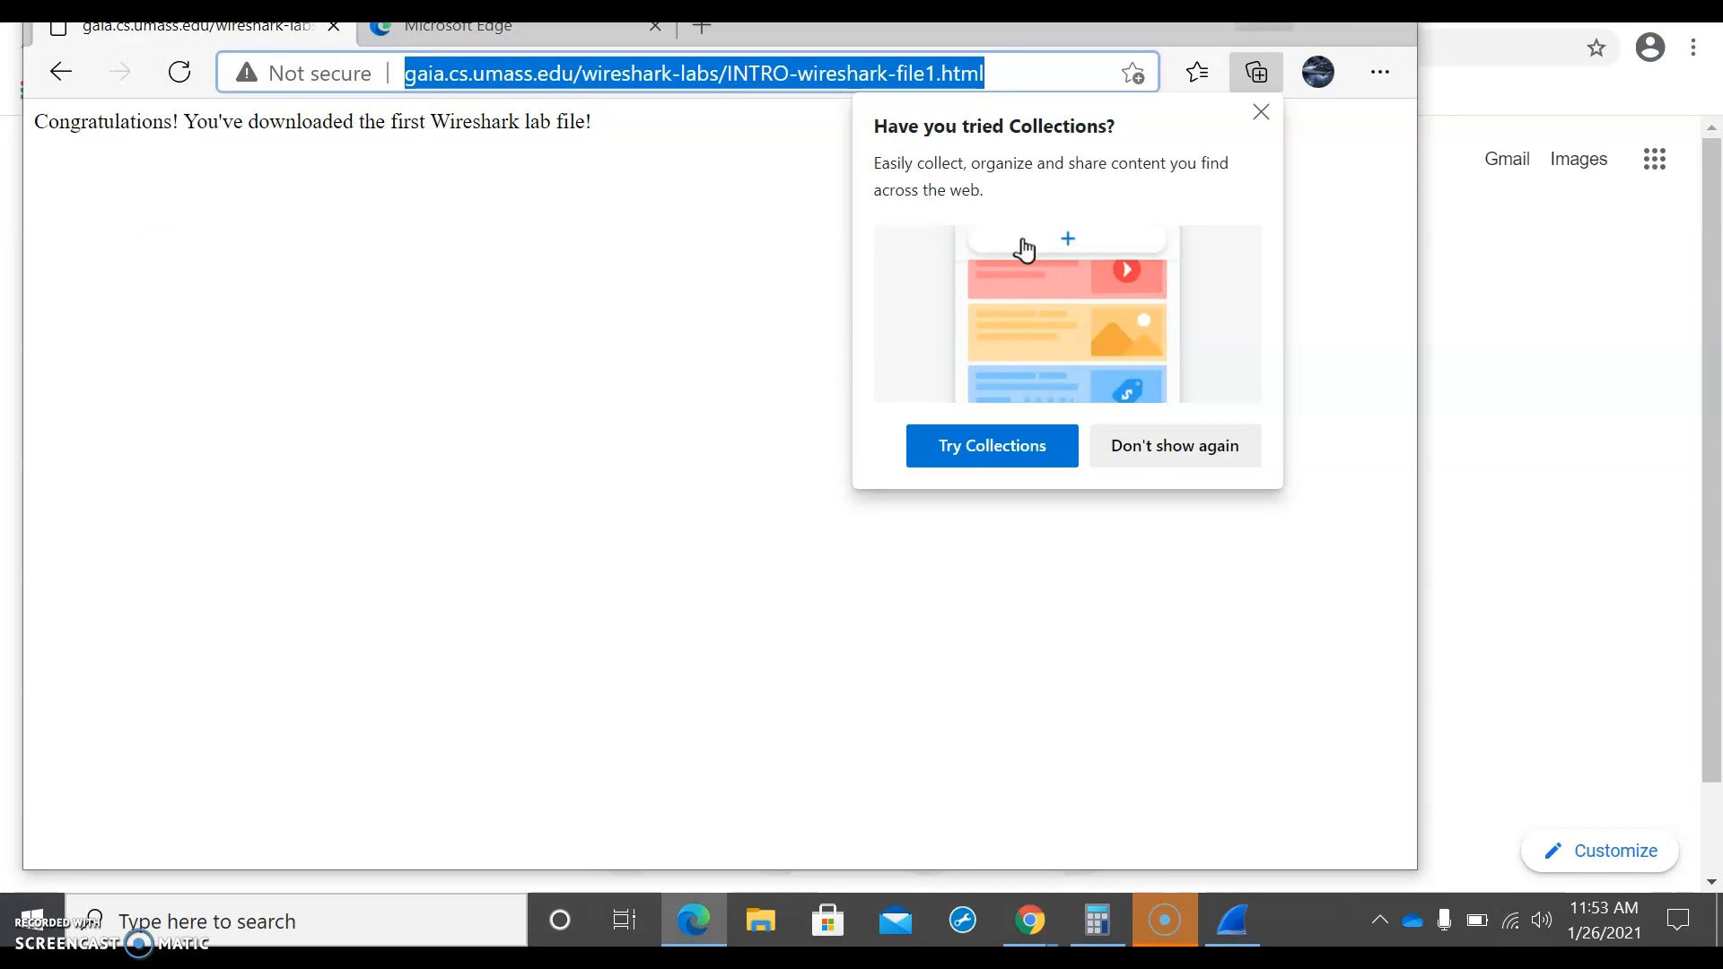
{"action": "left_click", "coordinate": [1264, 24]}
{"action": "left_click", "coordinate": [847, 66]}
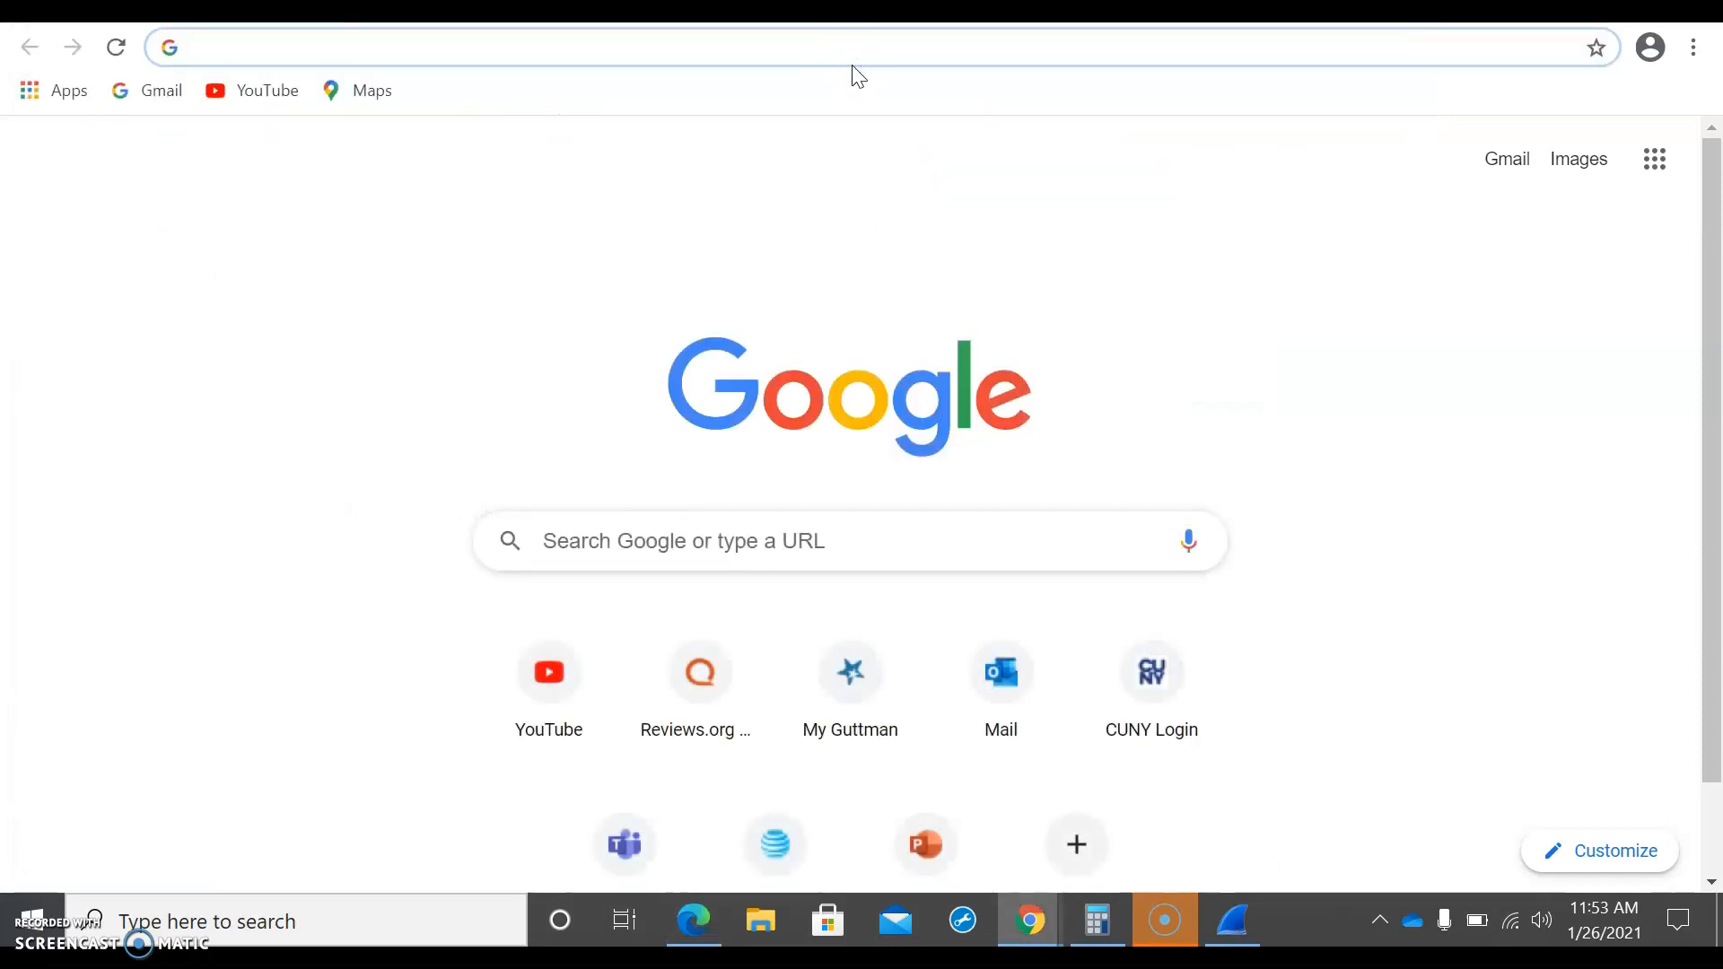
{"action": "key", "text": "ctrl+v"}
{"action": "key", "text": "Return"}
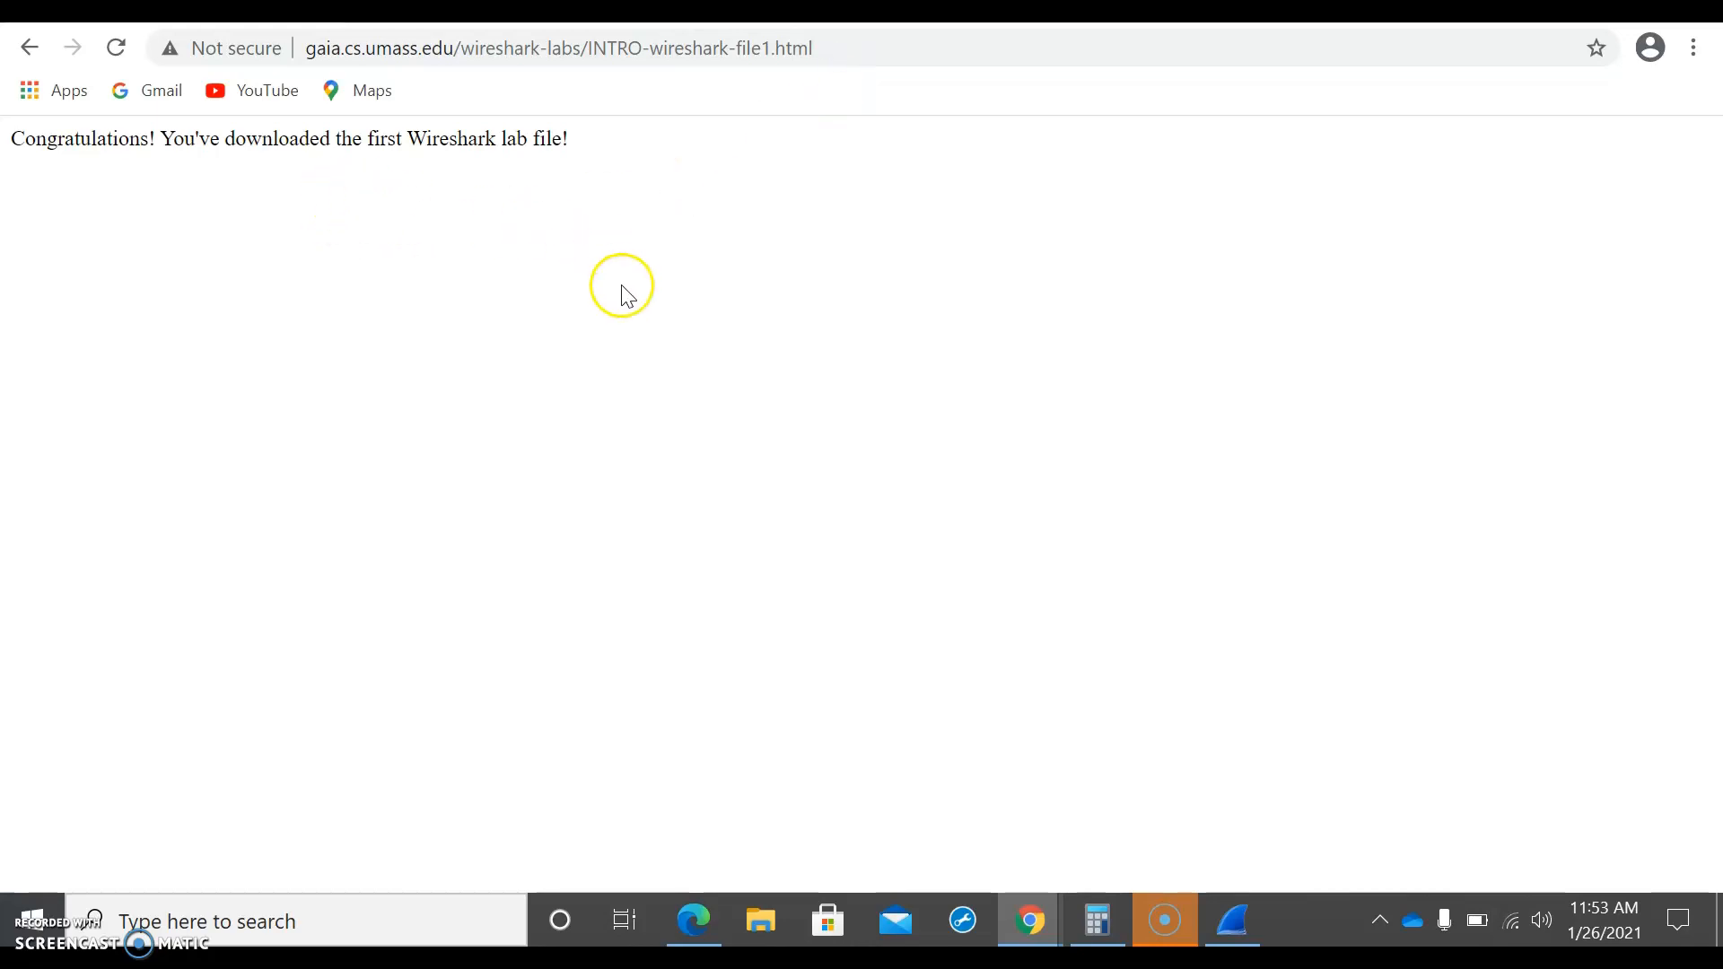
Step: Switch back to Wireshark and stop the running Wi-Fi packet capture
{"action": "left_click", "coordinate": [1228, 923]}
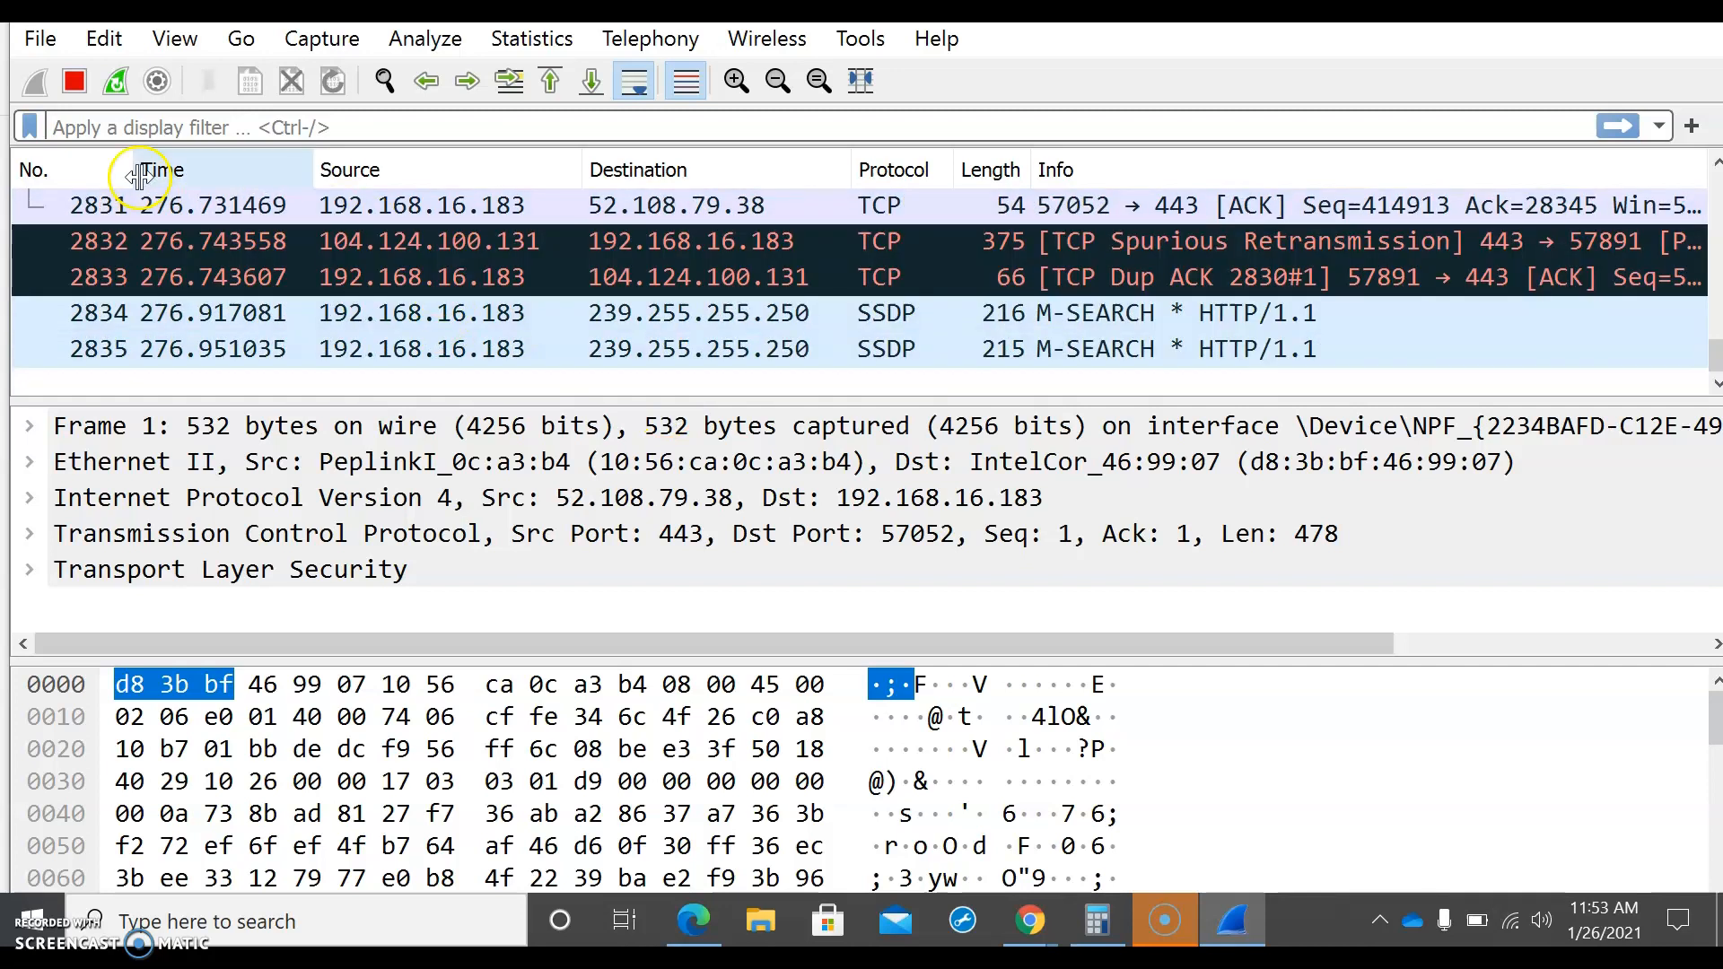
{"action": "left_click", "coordinate": [76, 78]}
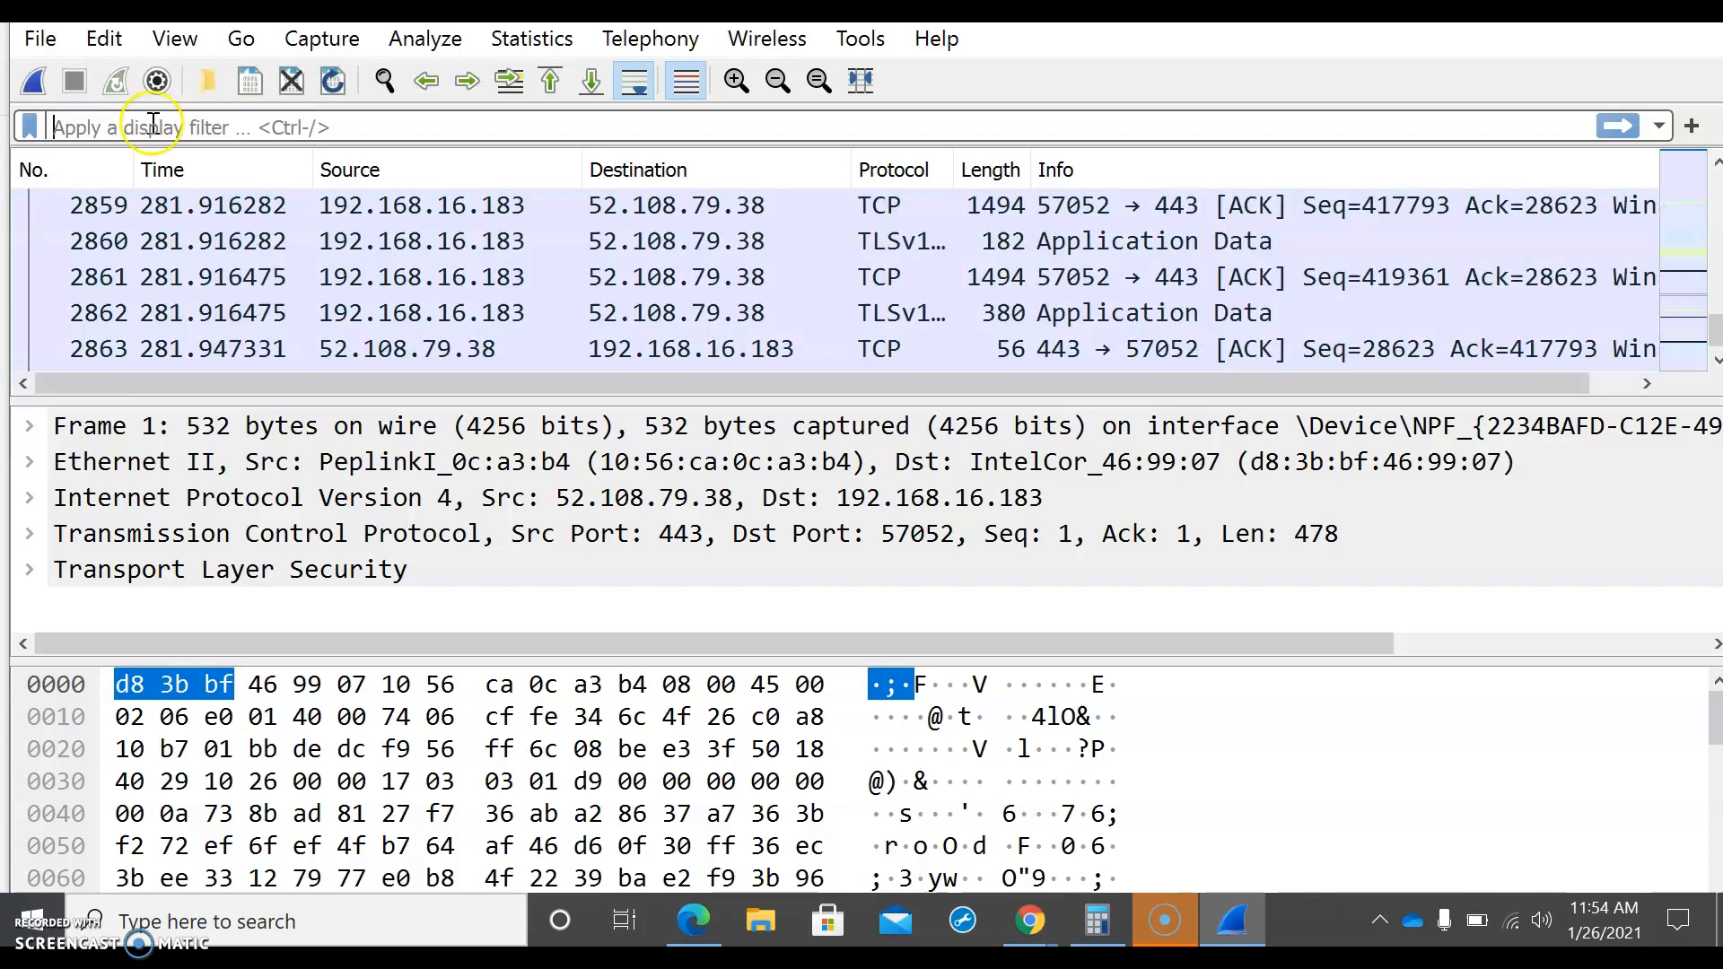
{"action": "left_click", "coordinate": [273, 256]}
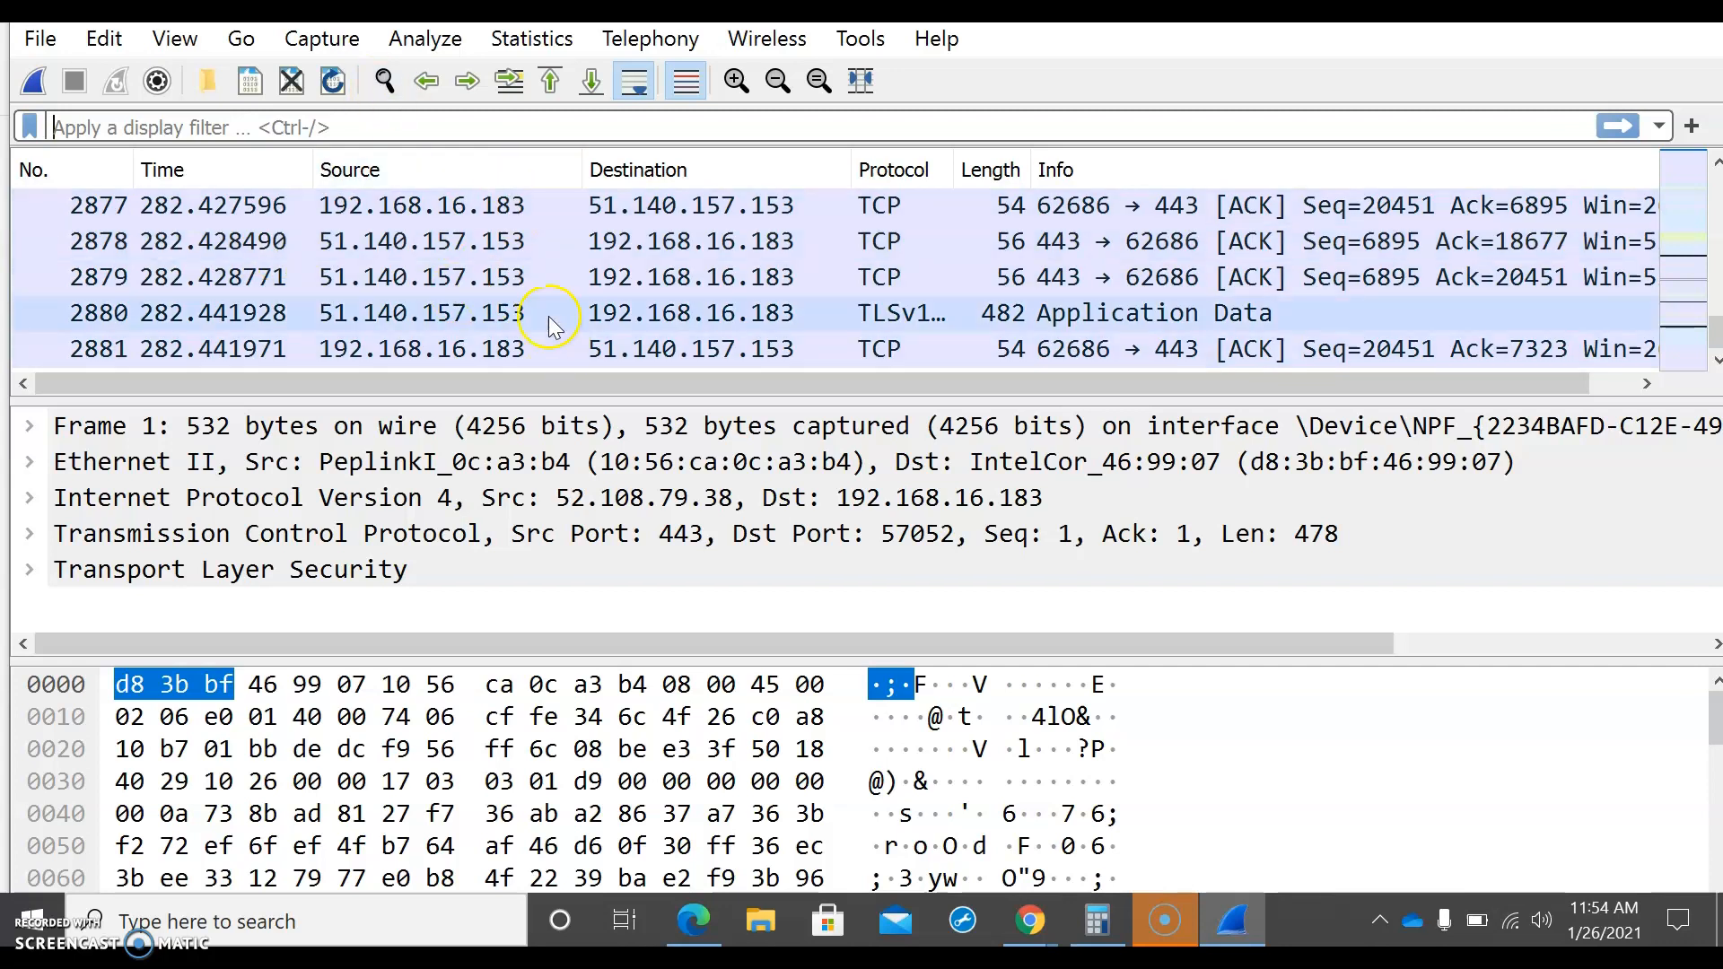
Step: Look through the captured packets and apply the display filter http to the packet list
{"action": "scroll", "coordinate": [547, 316], "scroll_direction": "up", "scroll_amount": 20}
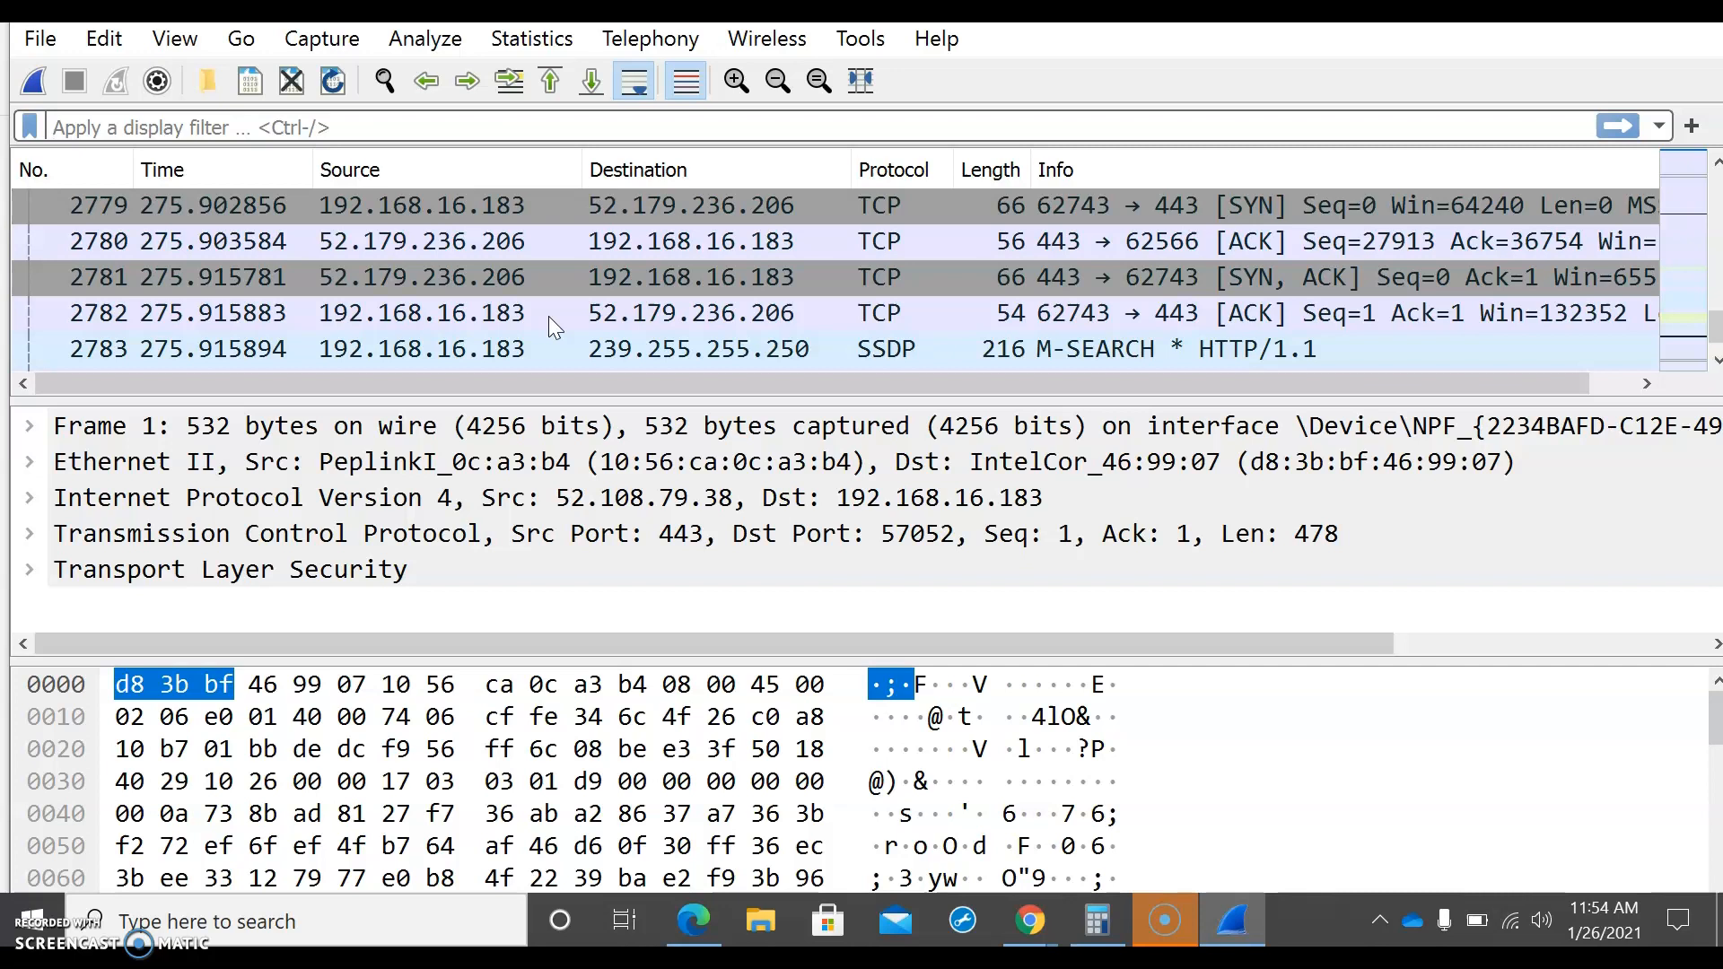
{"action": "scroll", "coordinate": [547, 316], "scroll_direction": "up", "scroll_amount": 1}
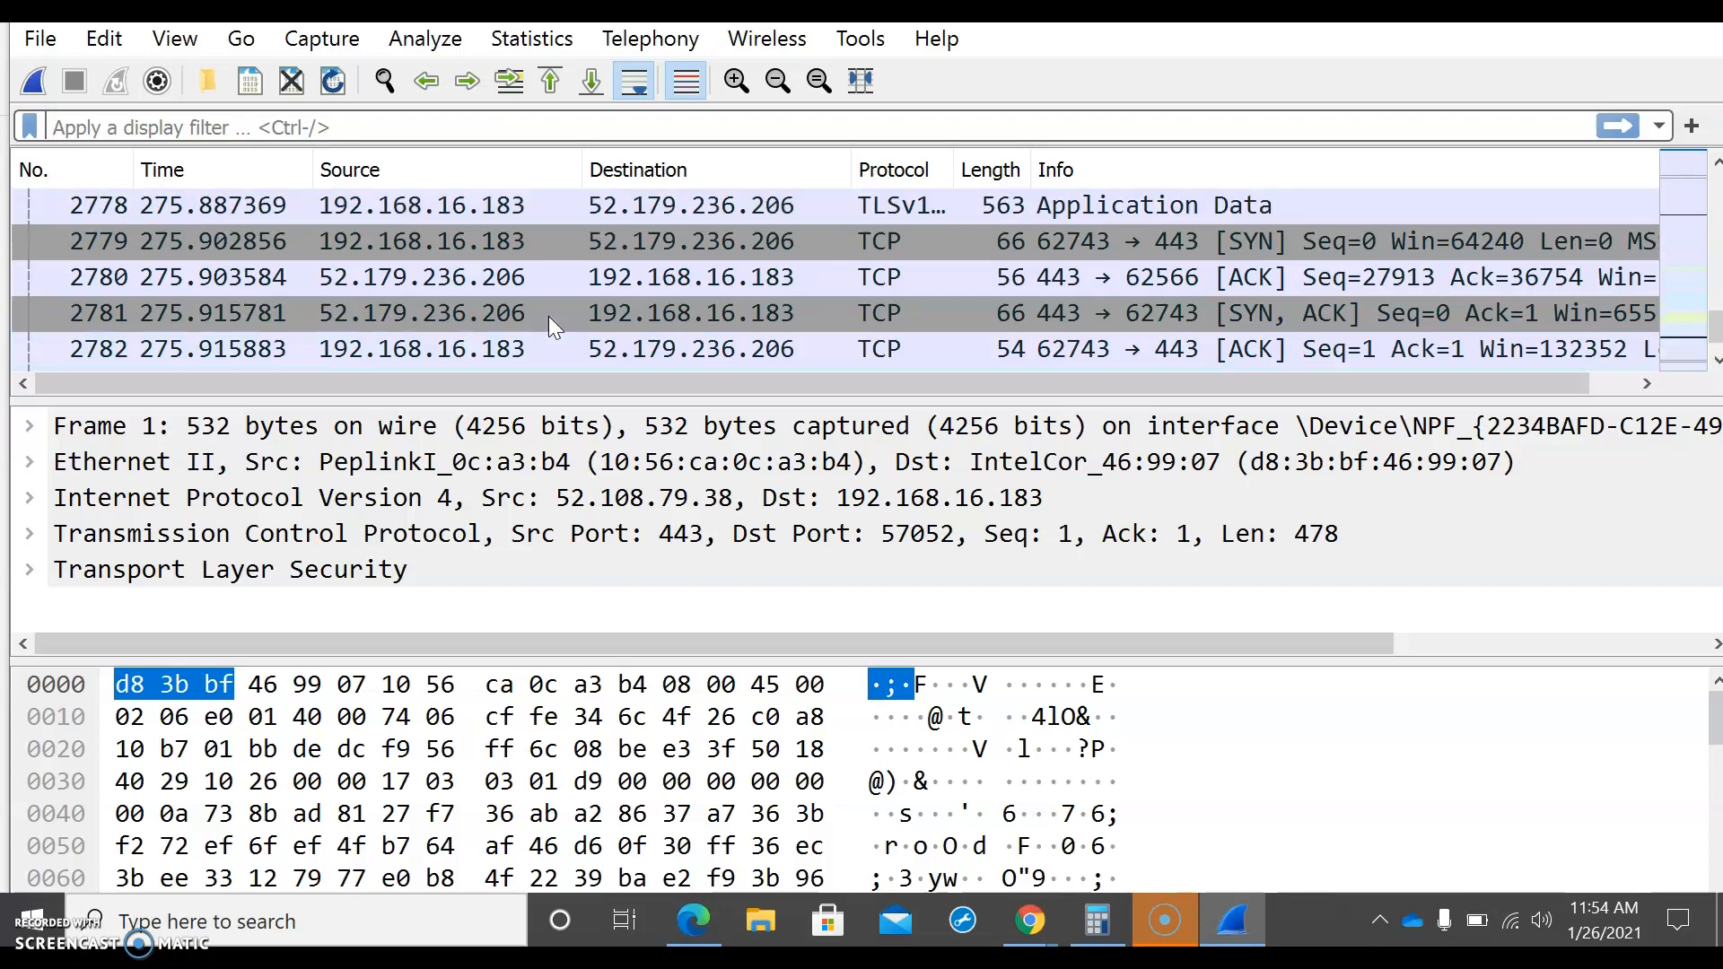
{"action": "scroll", "coordinate": [547, 316], "scroll_direction": "up", "scroll_amount": 2}
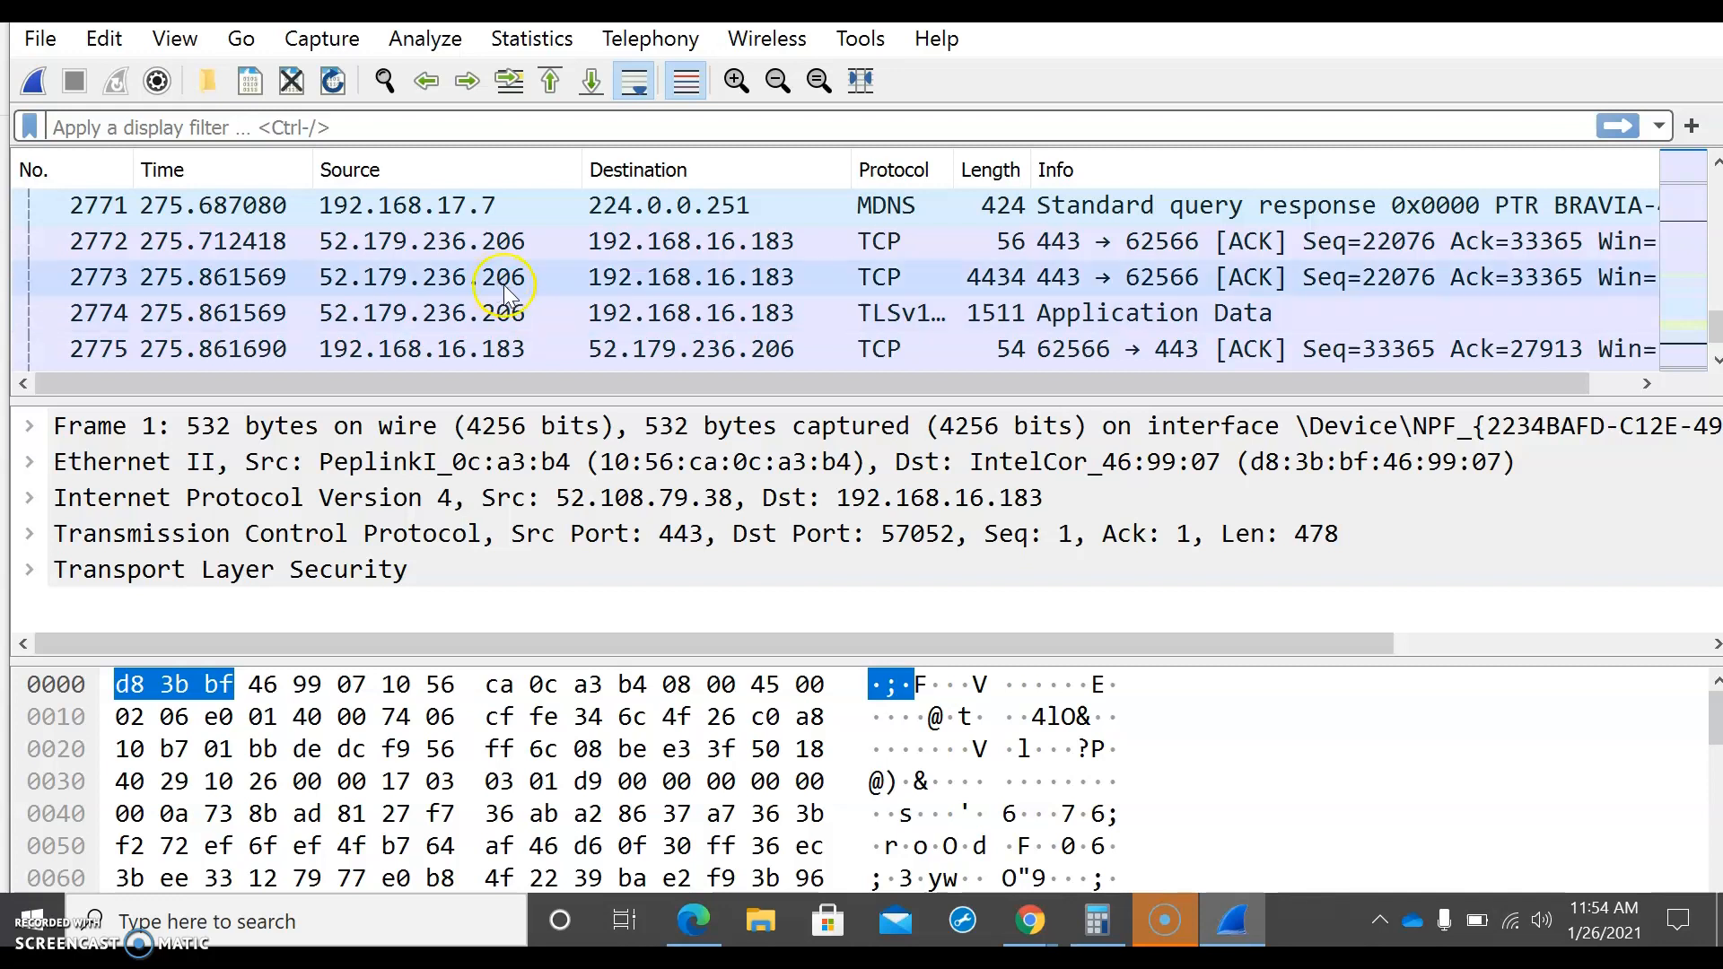
{"action": "scroll", "coordinate": [504, 283], "scroll_direction": "up", "scroll_amount": 9}
{"action": "scroll", "coordinate": [504, 283], "scroll_direction": "down", "scroll_amount": 20}
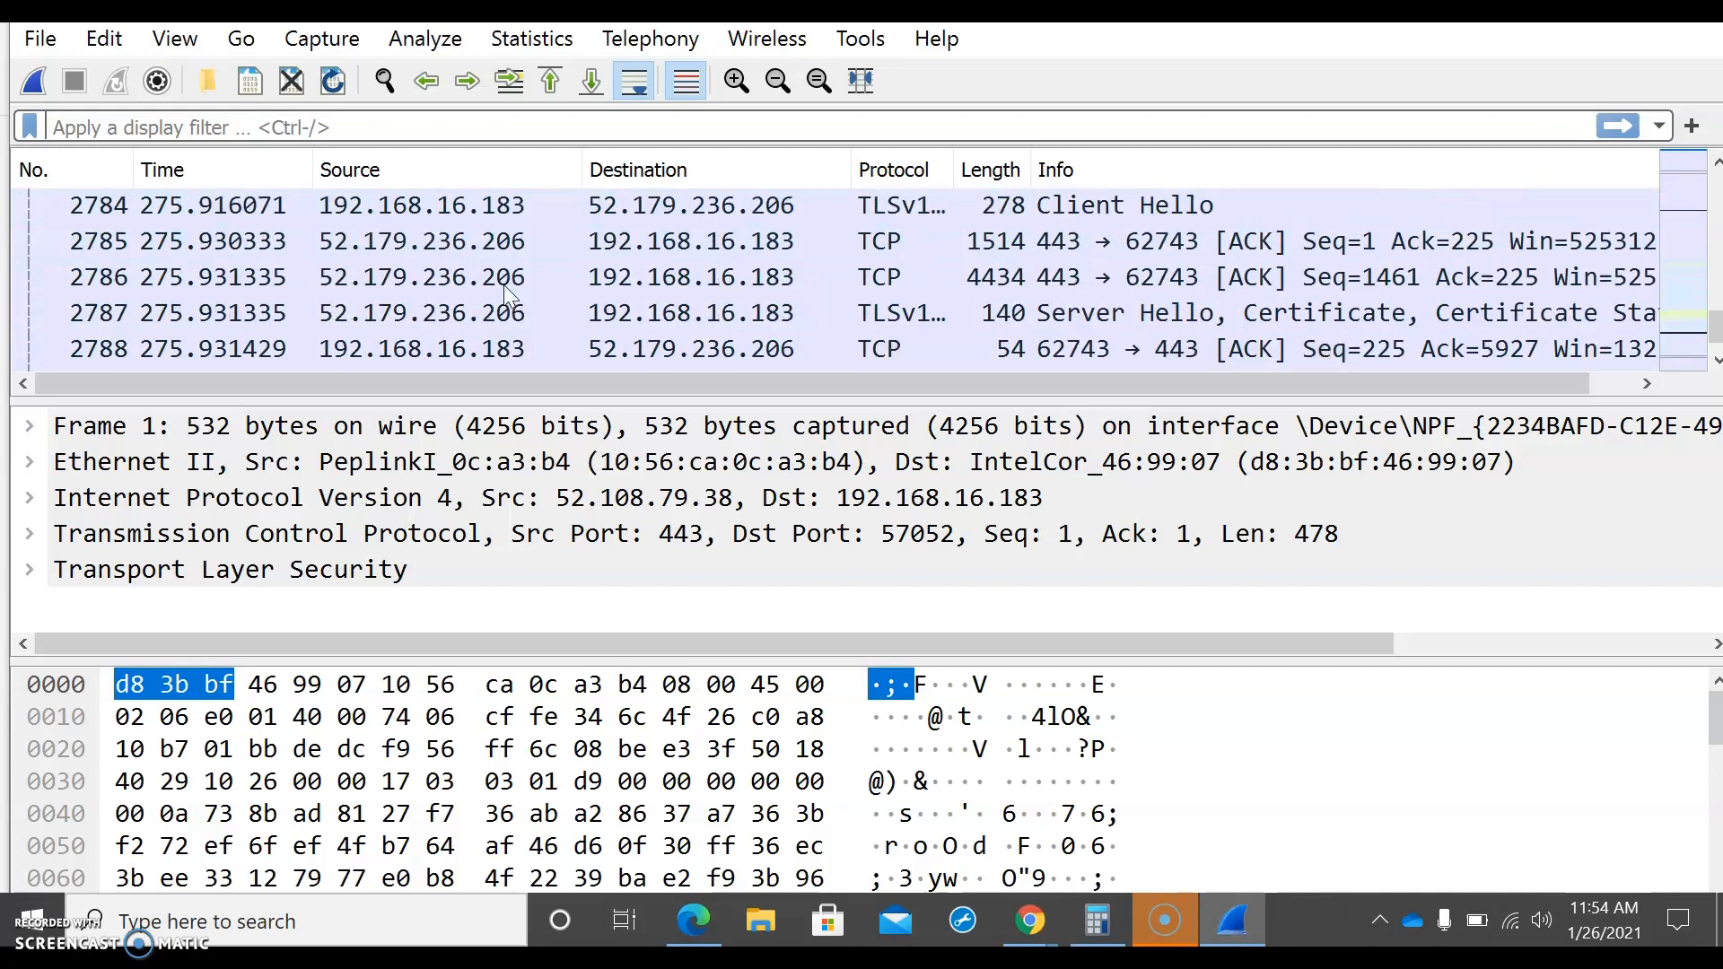
{"action": "scroll", "coordinate": [503, 283], "scroll_direction": "down", "scroll_amount": 2}
{"action": "left_click", "coordinate": [375, 123]}
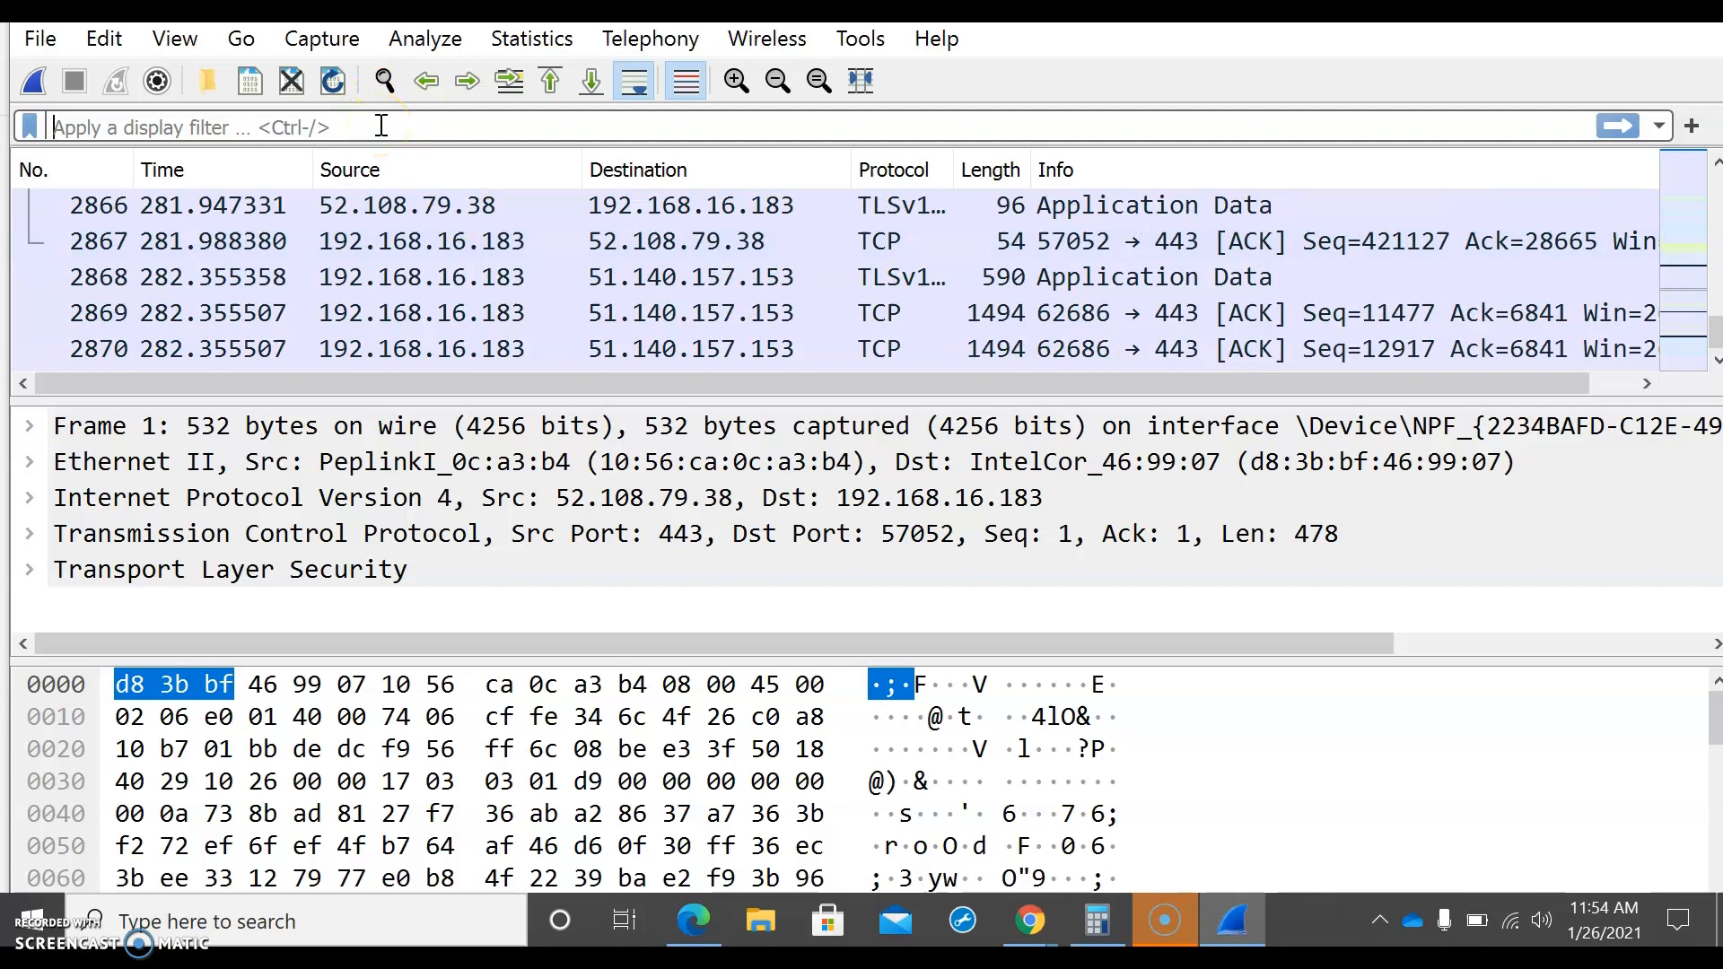
{"action": "type", "text": "htt"}
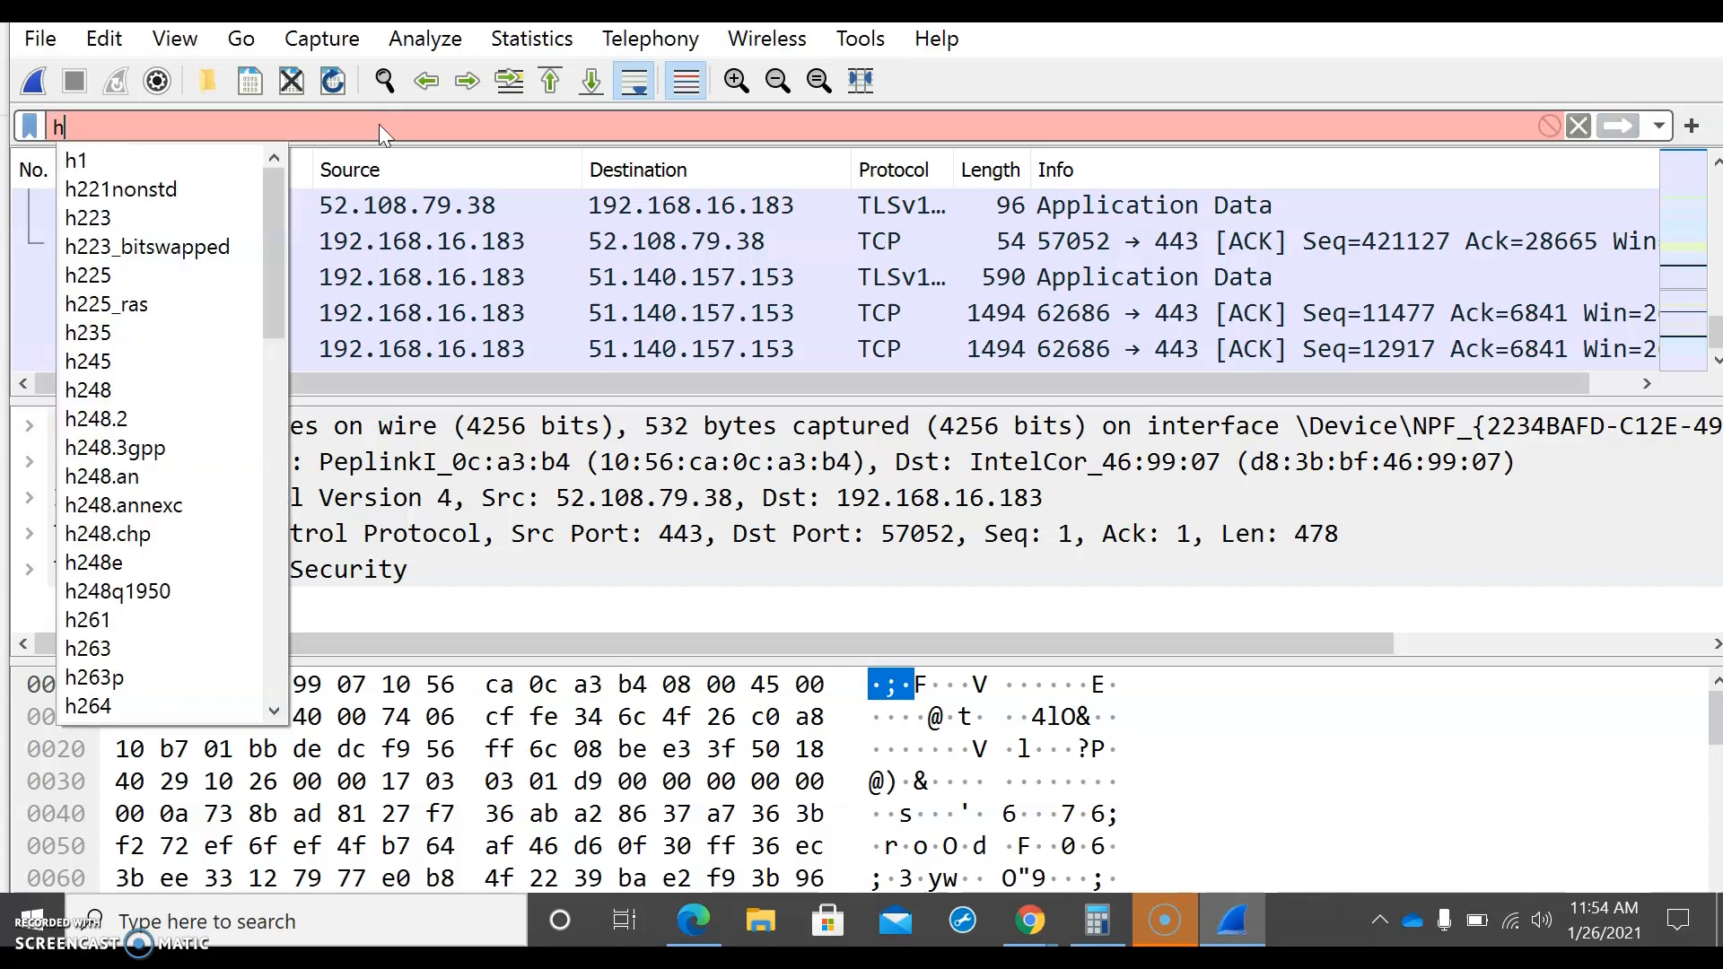
{"action": "key", "text": "Down"}
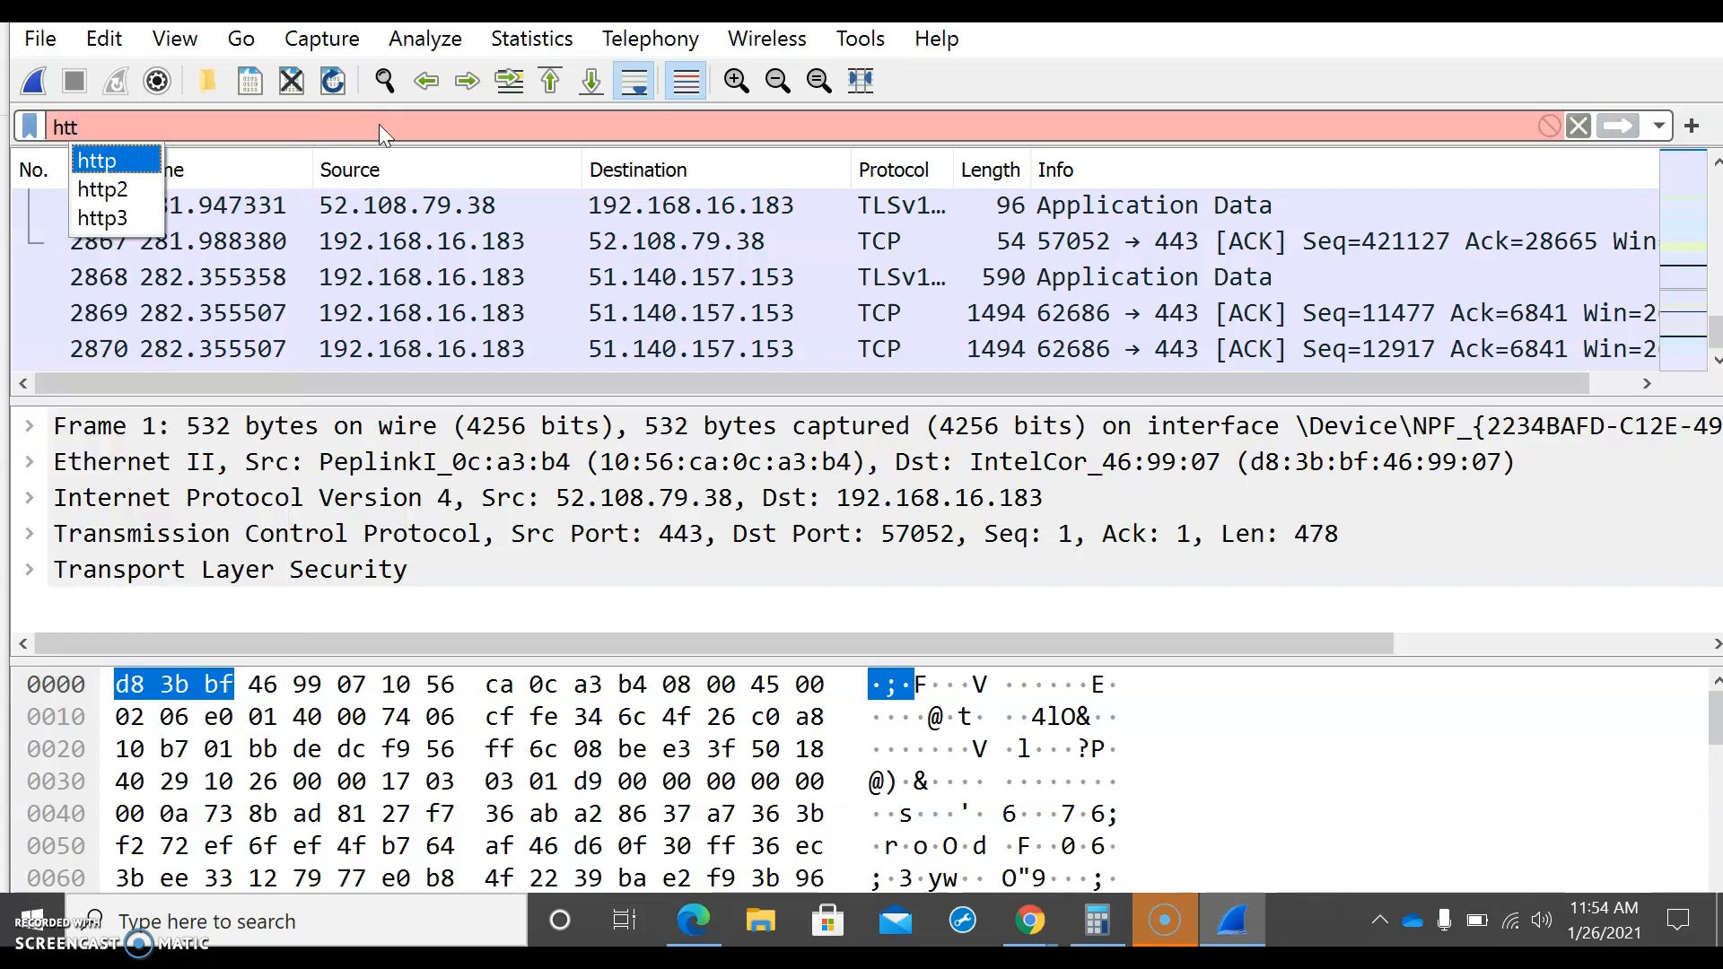
{"action": "key", "text": "Return"}
{"action": "left_click", "coordinate": [1616, 126]}
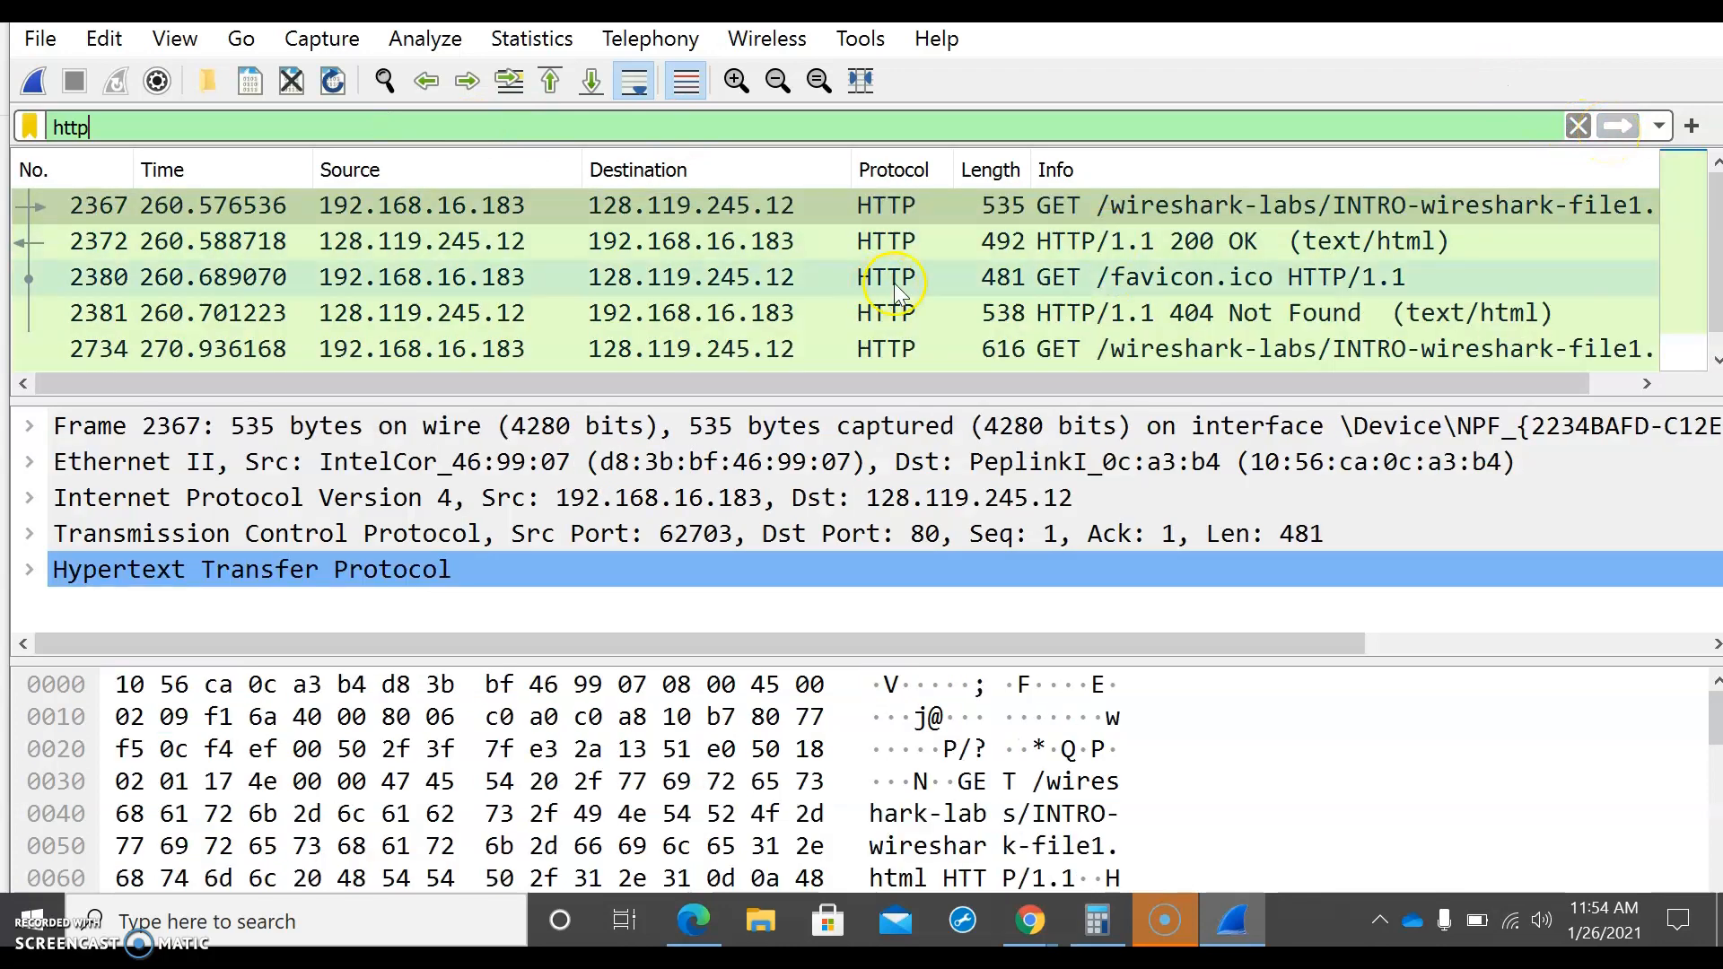
Step: Examine the filtered HTTP packets, including the protocols, lengths and GET and OK messages, starting with the first GET request for INTRO-wireshark-file1.html
{"action": "scroll", "coordinate": [894, 283], "scroll_direction": "down", "scroll_amount": 1}
{"action": "scroll", "coordinate": [894, 282], "scroll_direction": "up", "scroll_amount": 1}
{"action": "left_click", "coordinate": [860, 228]}
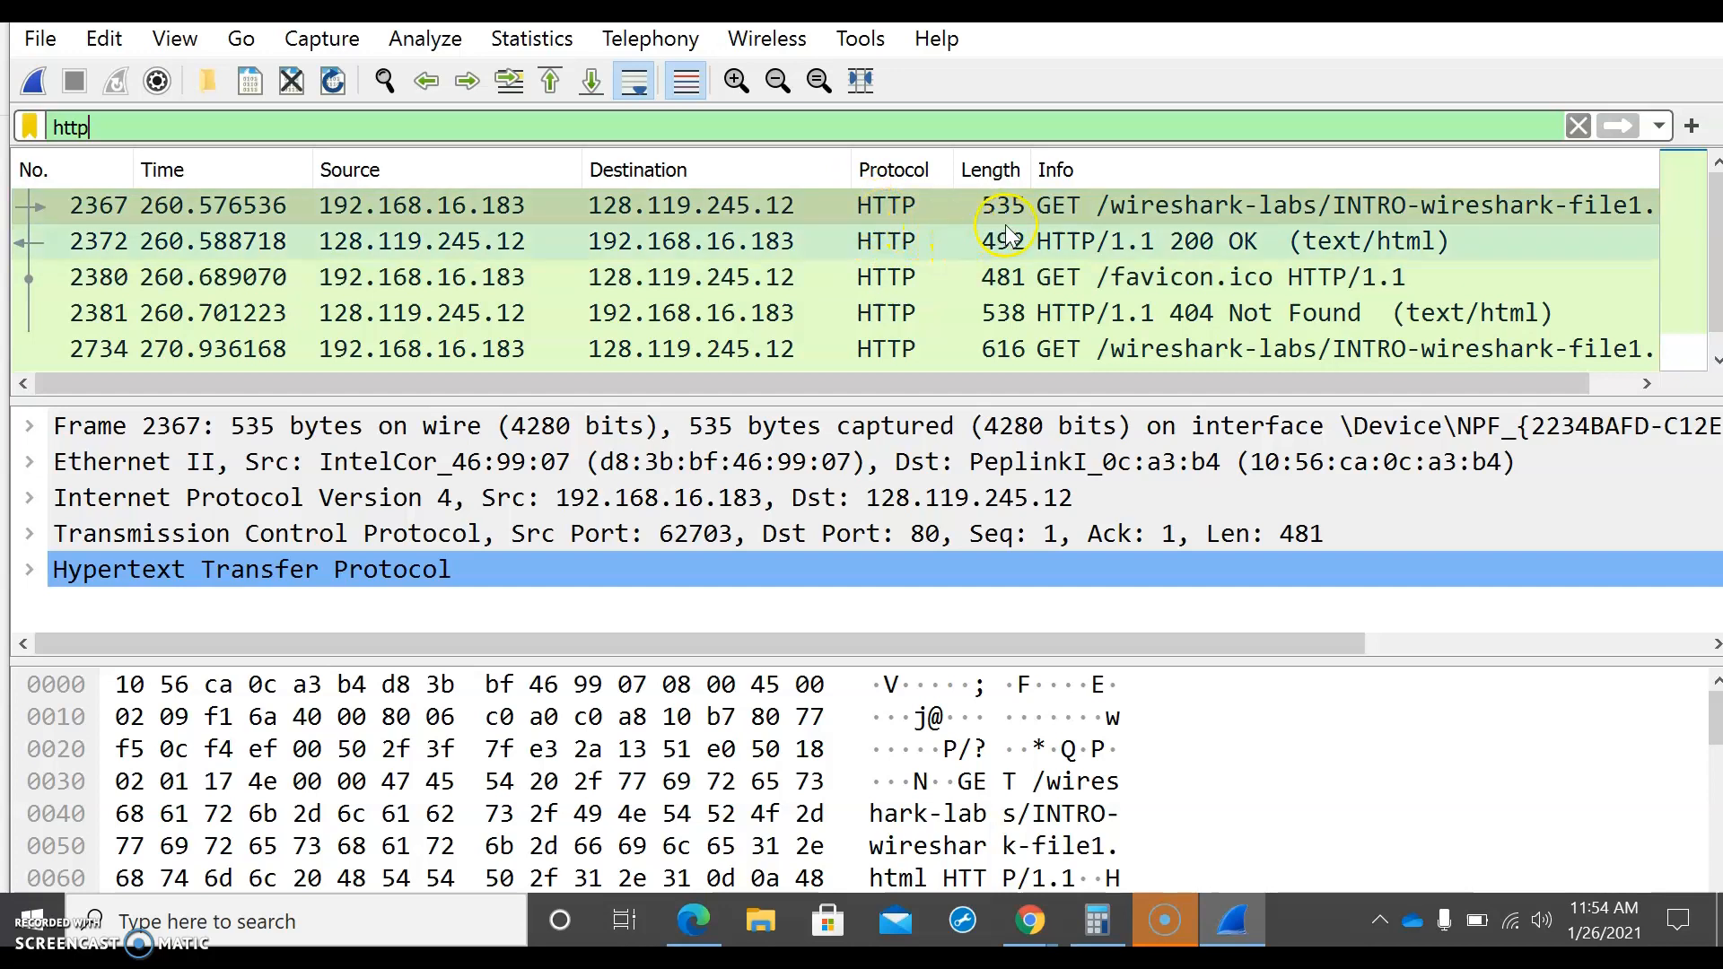
{"action": "scroll", "coordinate": [1115, 250], "scroll_direction": "down", "scroll_amount": 1}
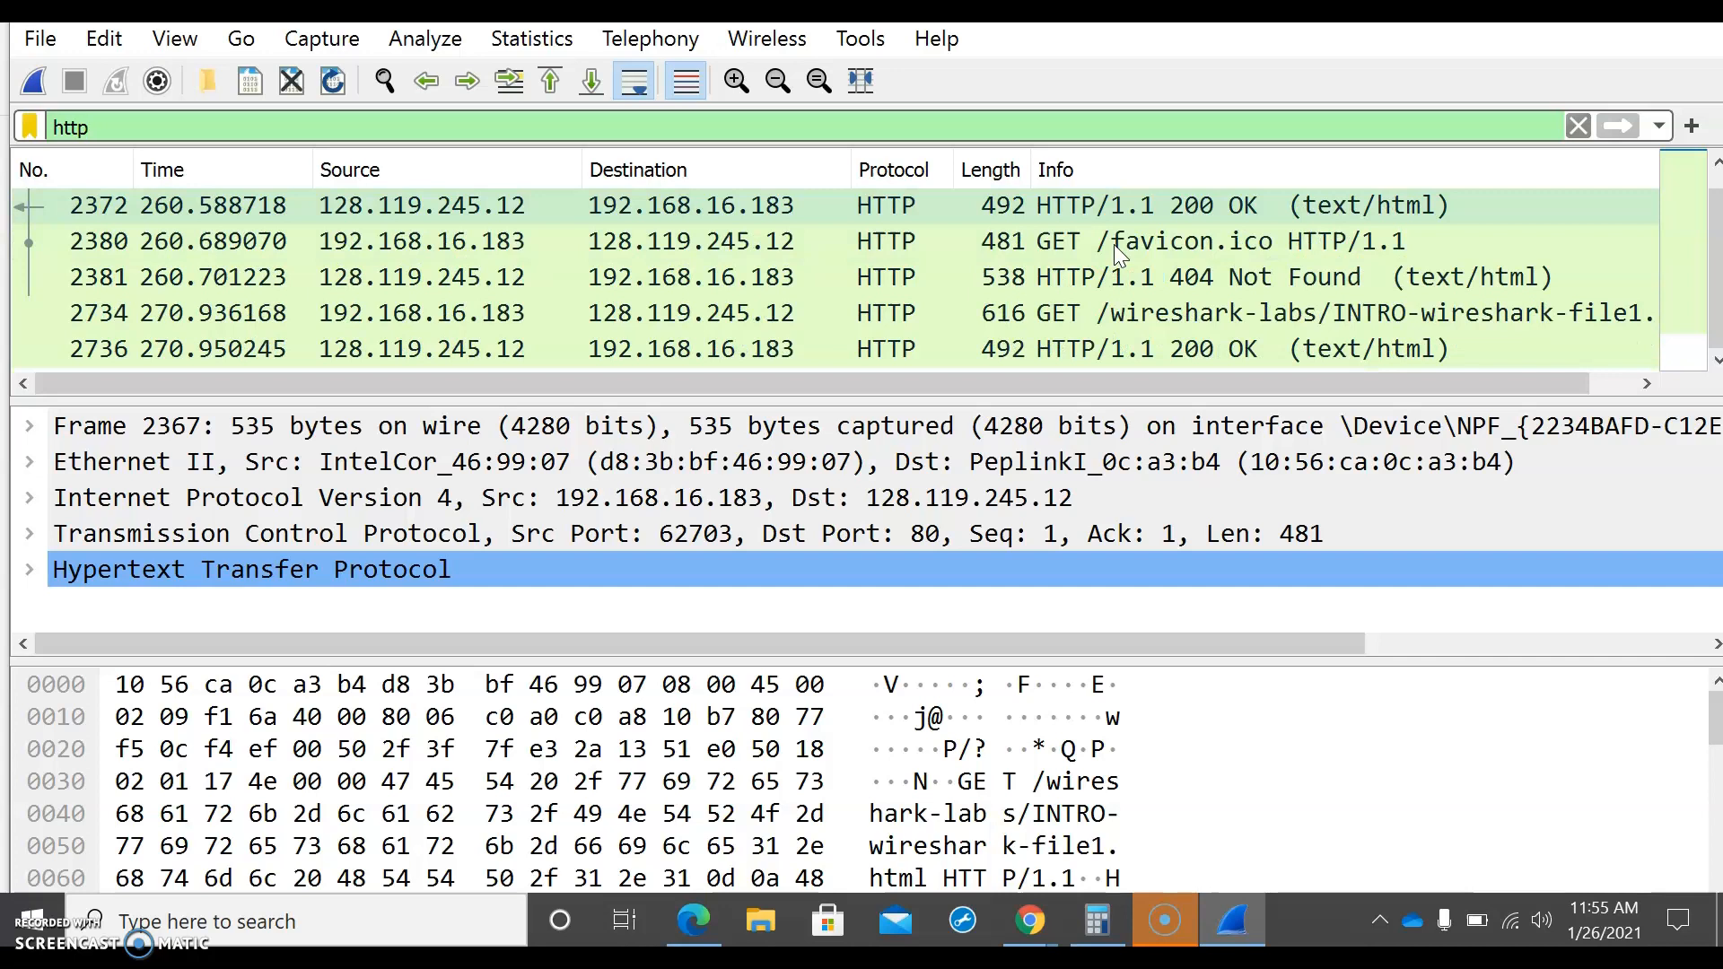
{"action": "scroll", "coordinate": [1113, 244], "scroll_direction": "up", "scroll_amount": 1}
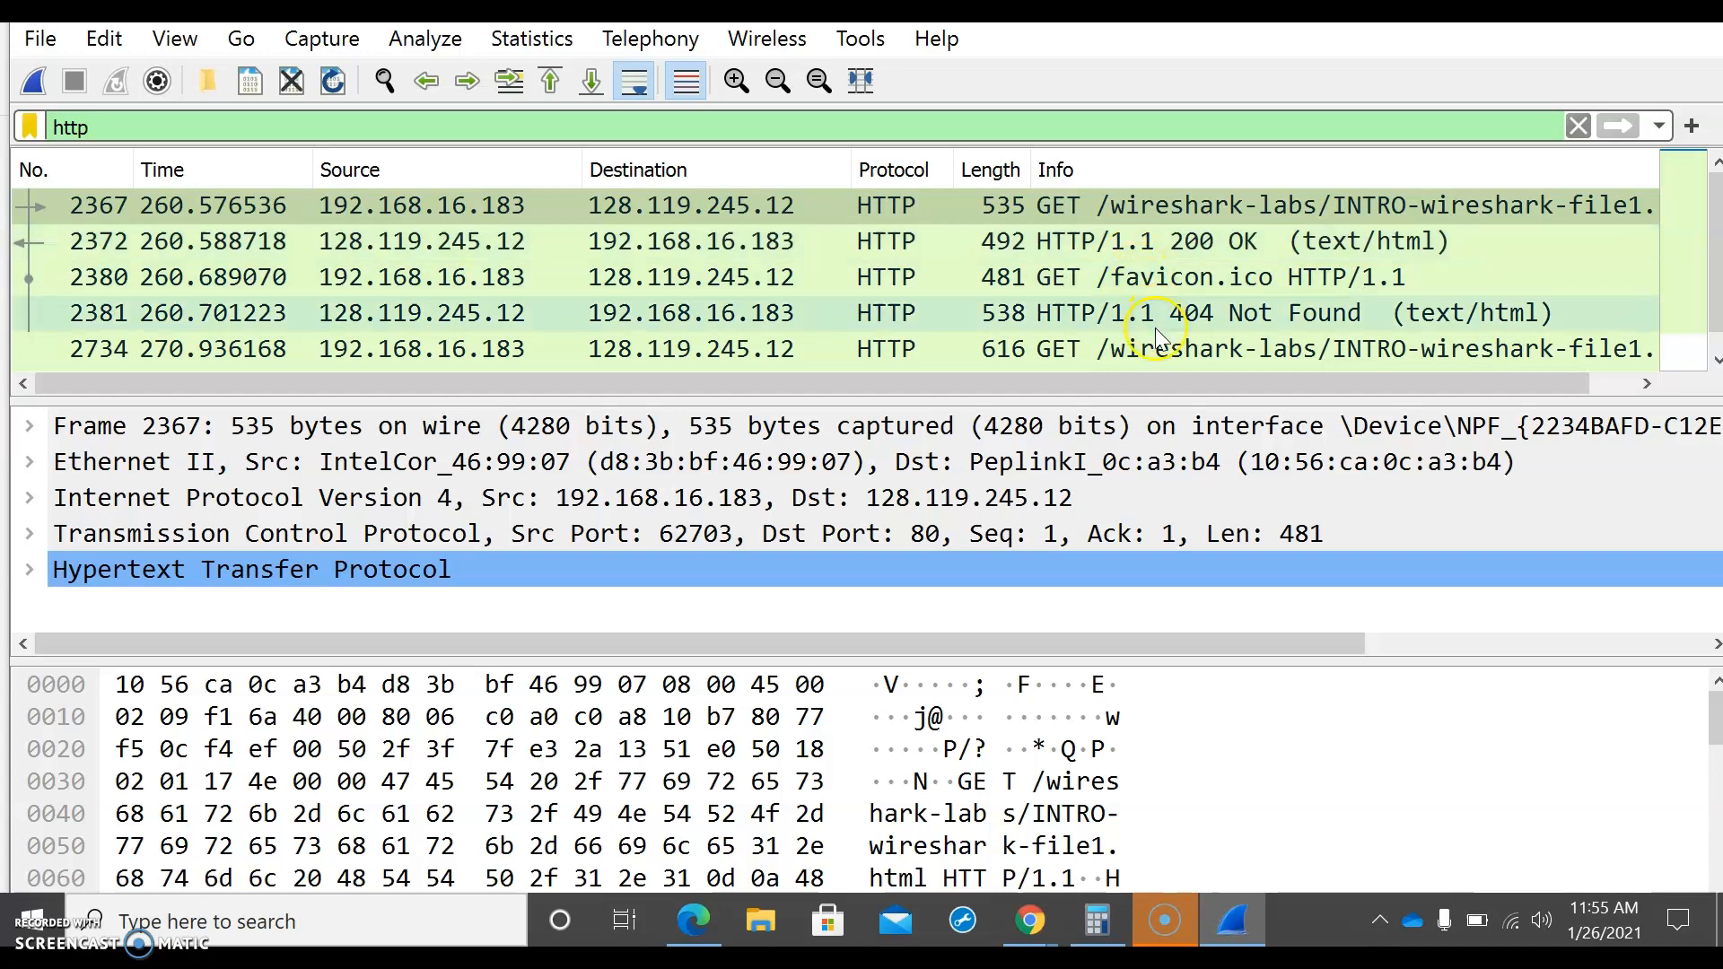
{"action": "scroll", "coordinate": [1146, 328], "scroll_direction": "down", "scroll_amount": 1}
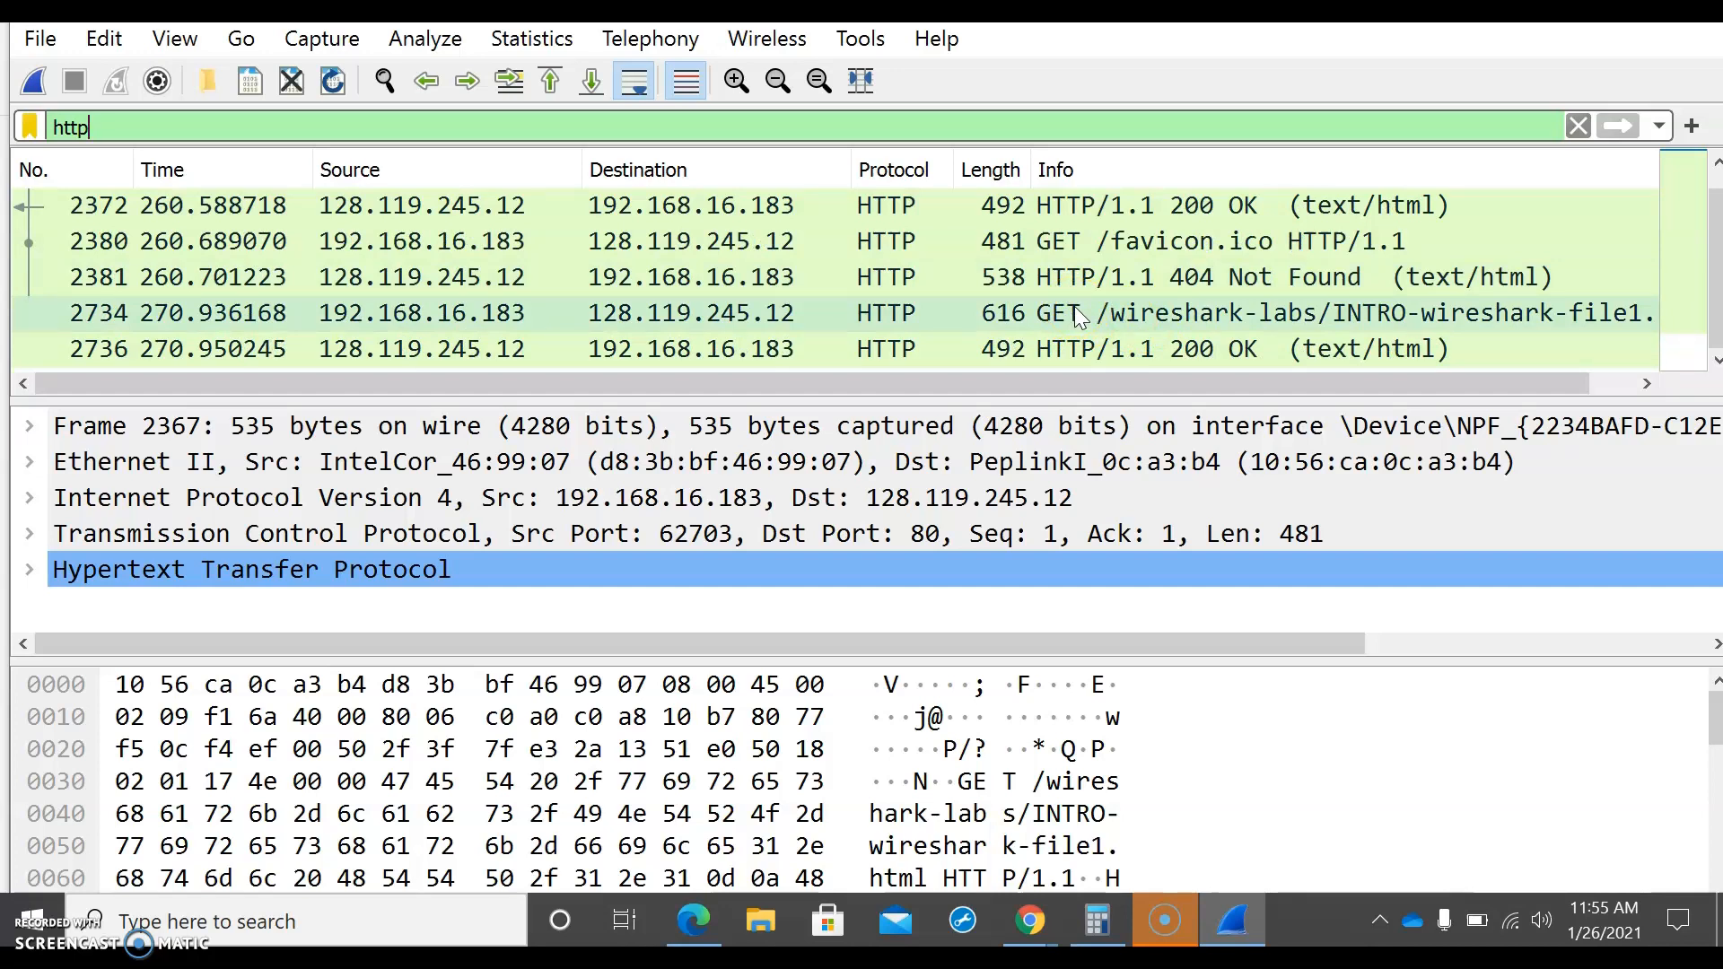
{"action": "scroll", "coordinate": [1080, 316], "scroll_direction": "up", "scroll_amount": 1}
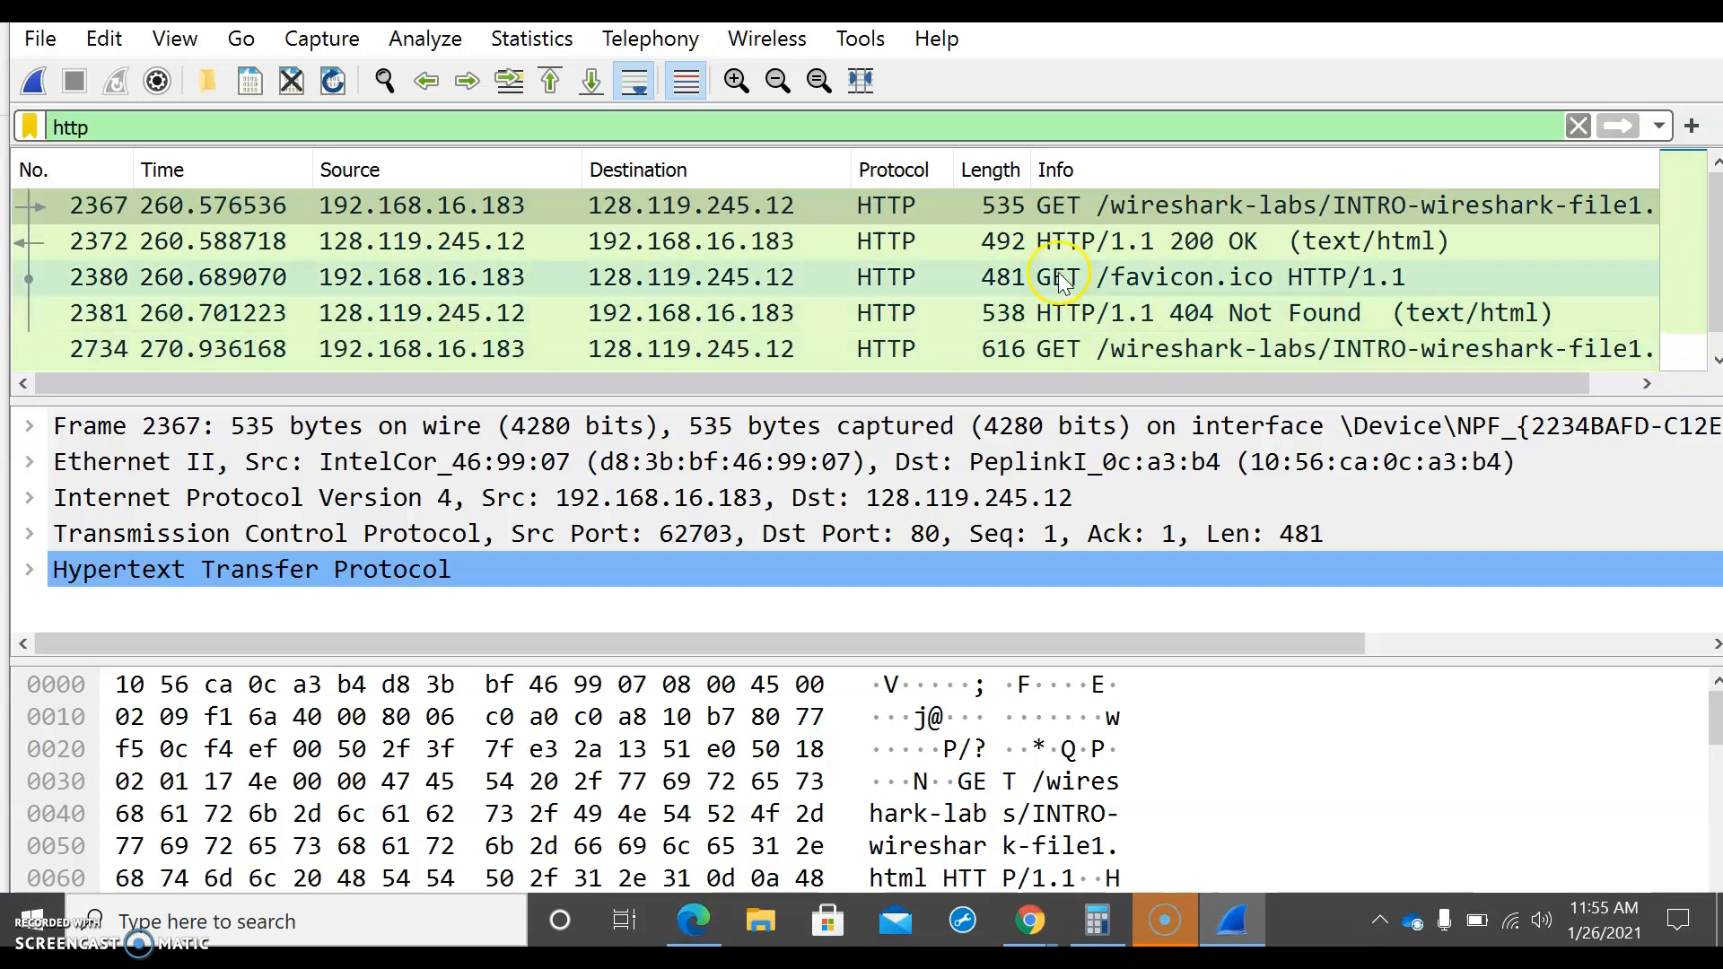
{"action": "scroll", "coordinate": [875, 269], "scroll_direction": "down", "scroll_amount": 1}
{"action": "scroll", "coordinate": [870, 277], "scroll_direction": "up", "scroll_amount": 1}
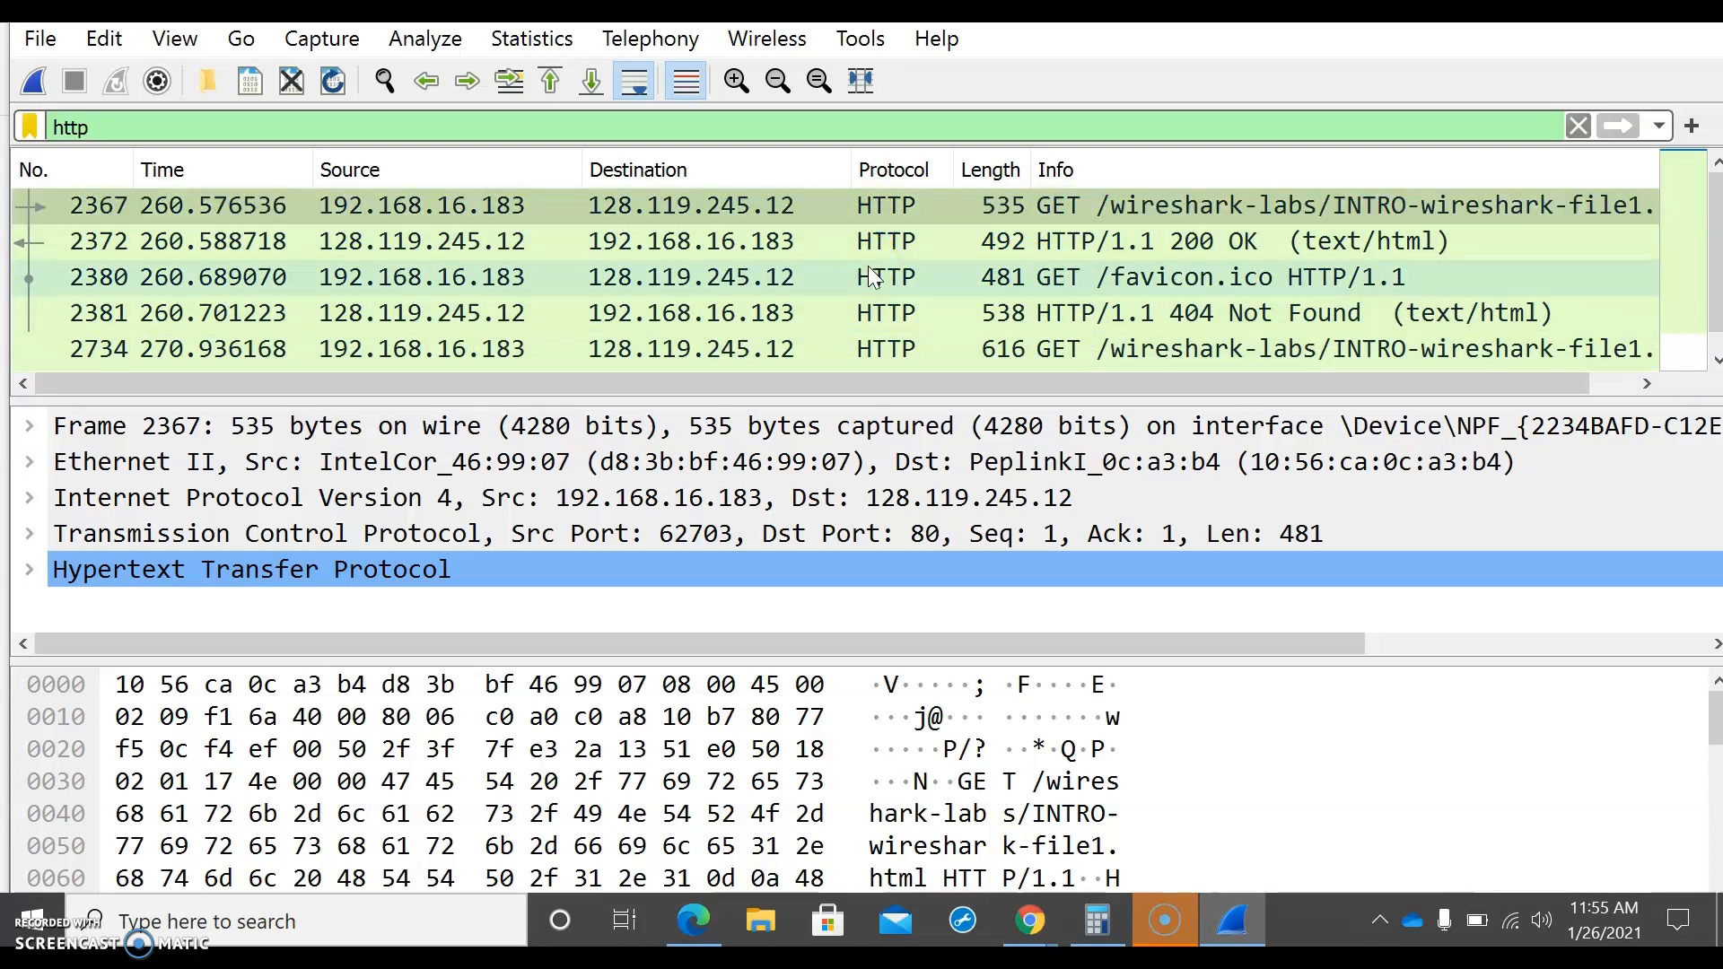
{"action": "left_click", "coordinate": [840, 216]}
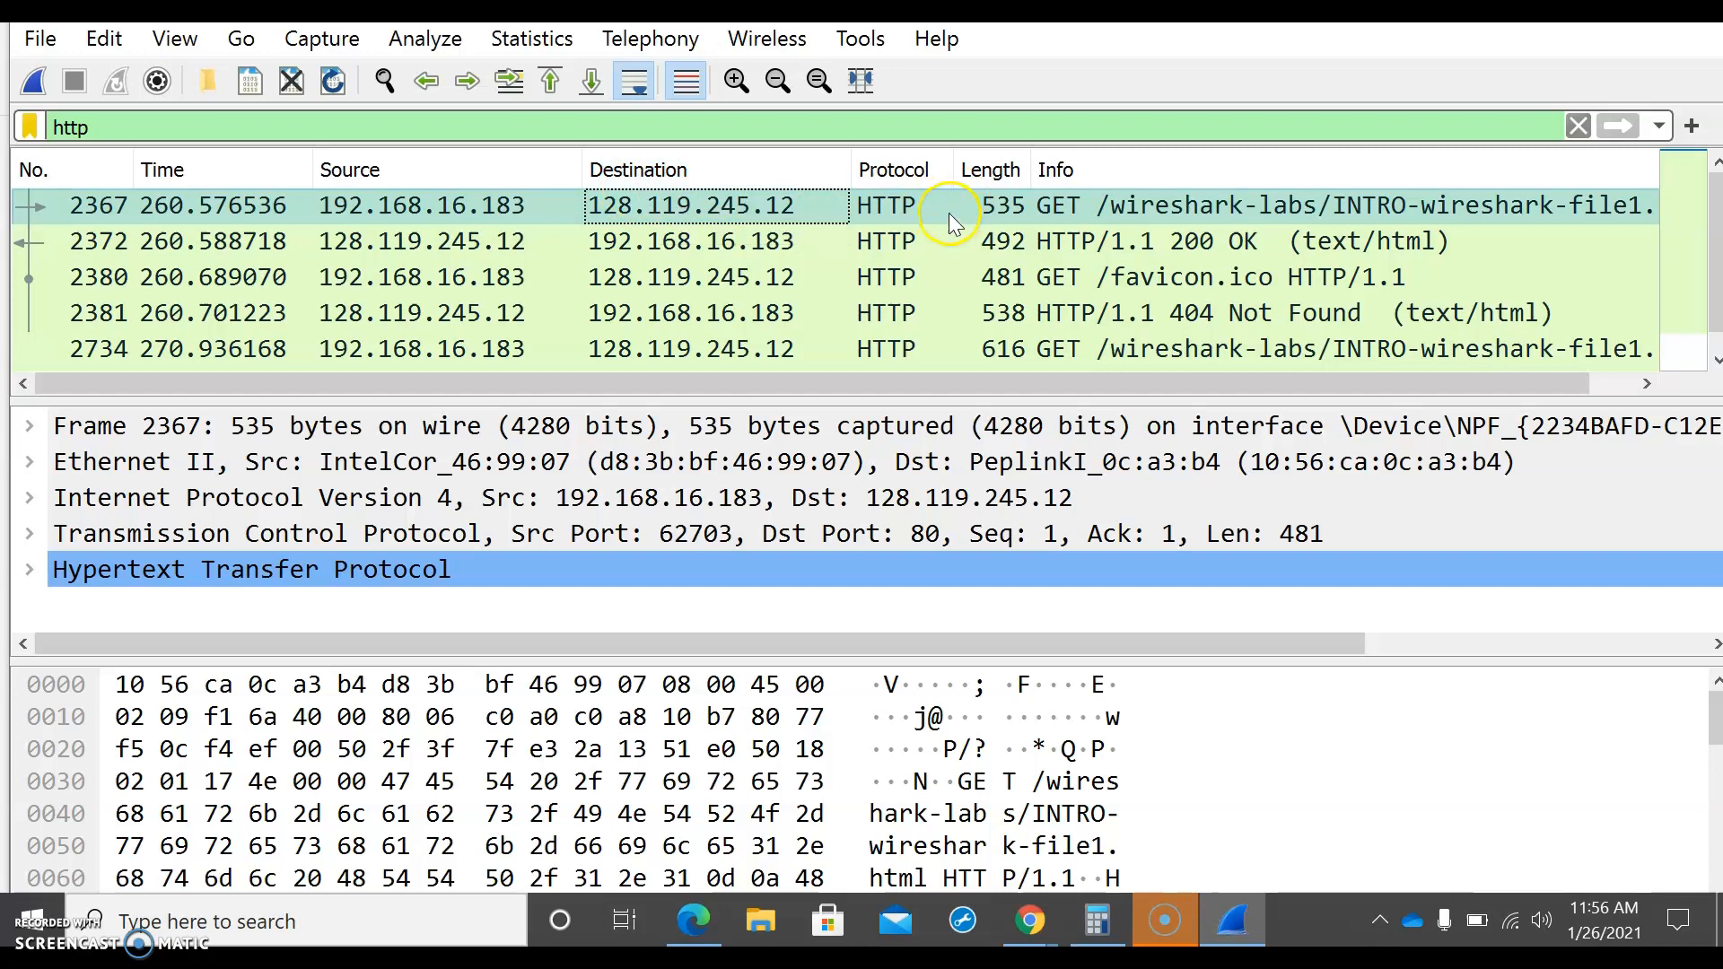
{"action": "left_click", "coordinate": [1019, 187]}
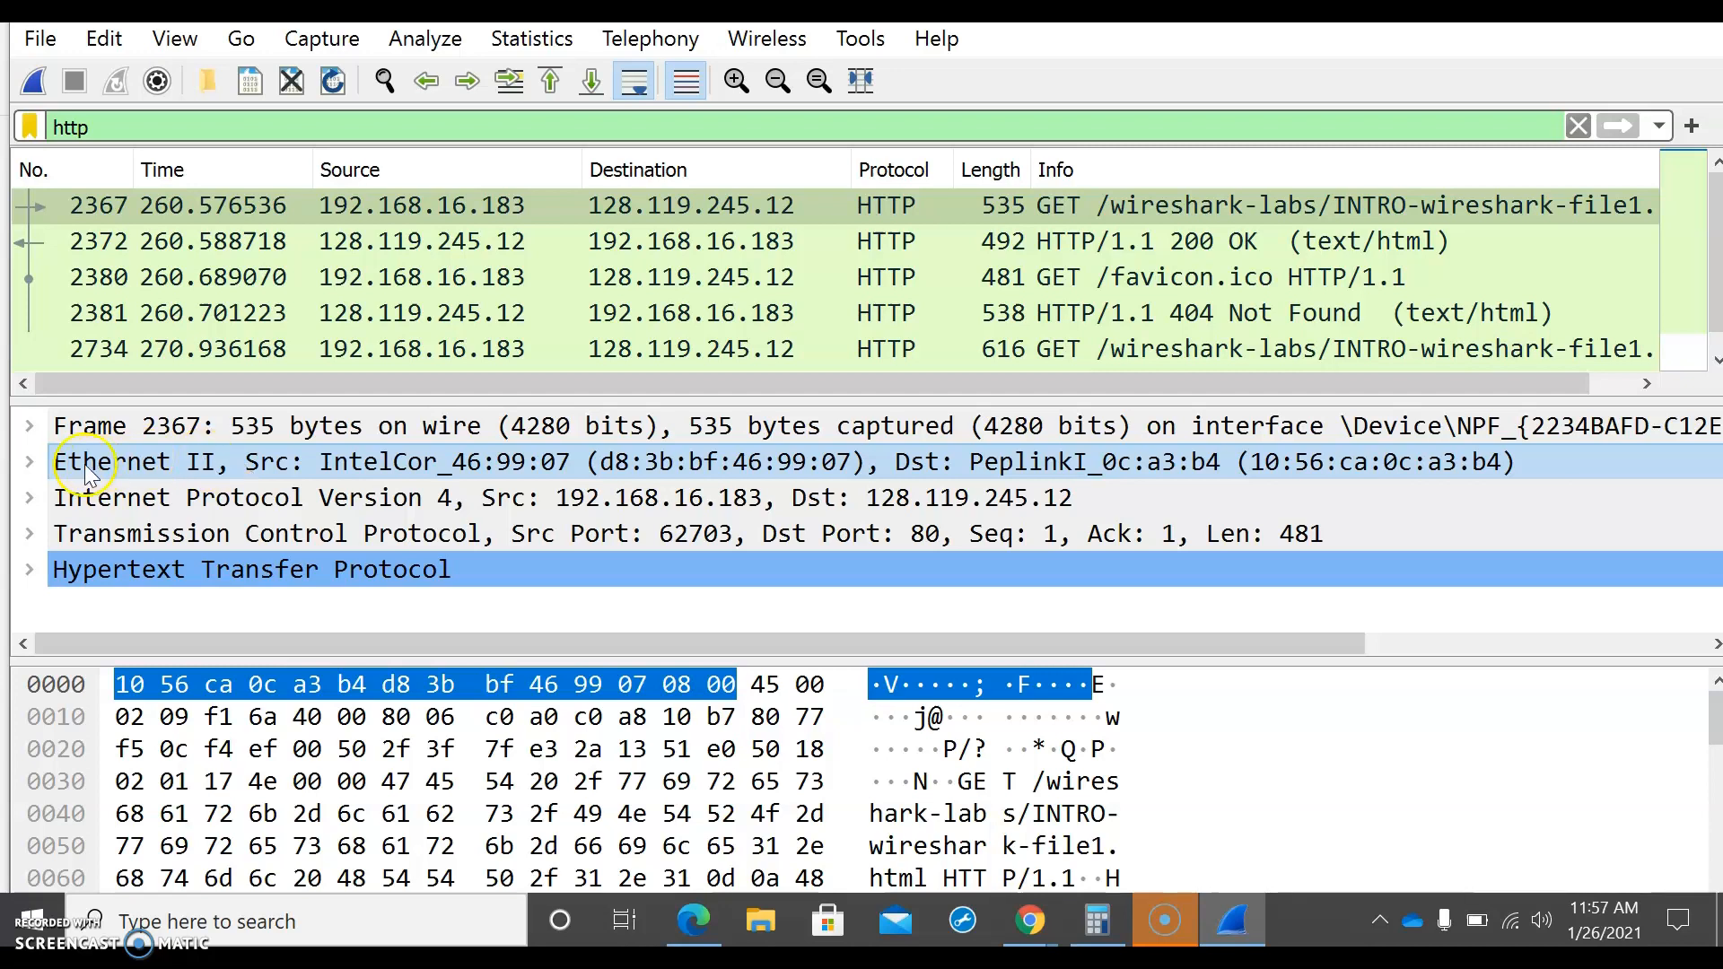
Step: Expand the Ethernet II details of the first HTTP GET packet, examine its destination and source addresses, and collapse them again
{"action": "left_click", "coordinate": [32, 462]}
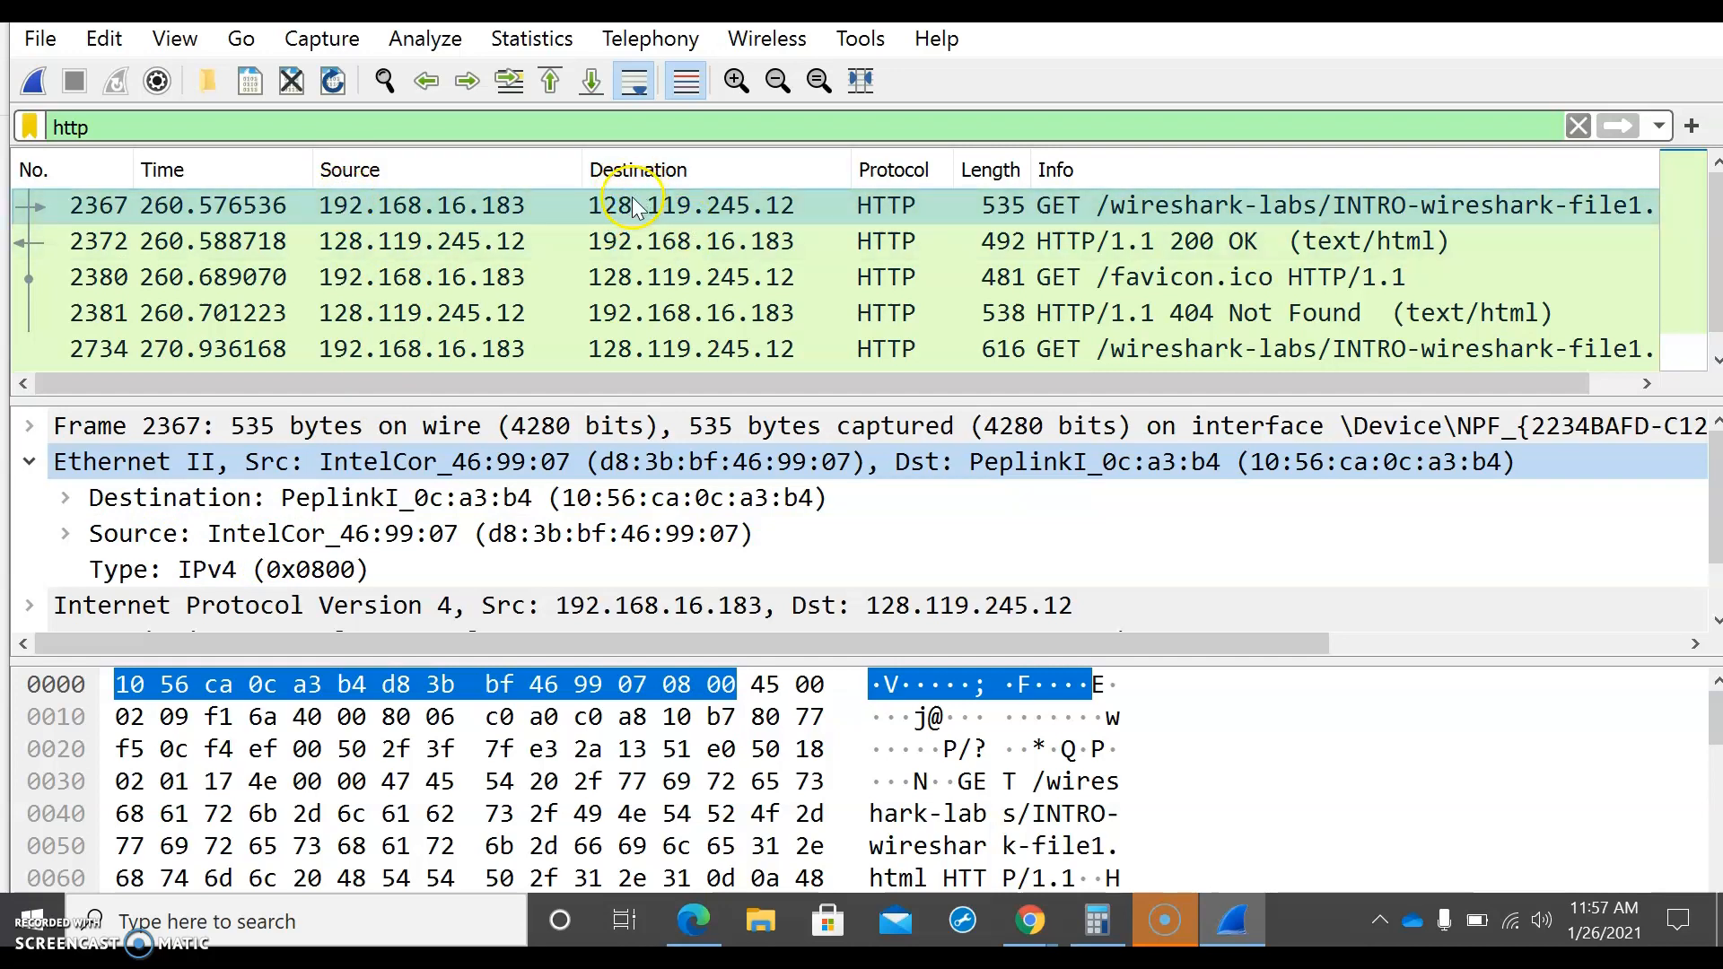
{"action": "scroll", "coordinate": [87, 533], "scroll_direction": "down", "scroll_amount": 1}
{"action": "left_click", "coordinate": [81, 497]}
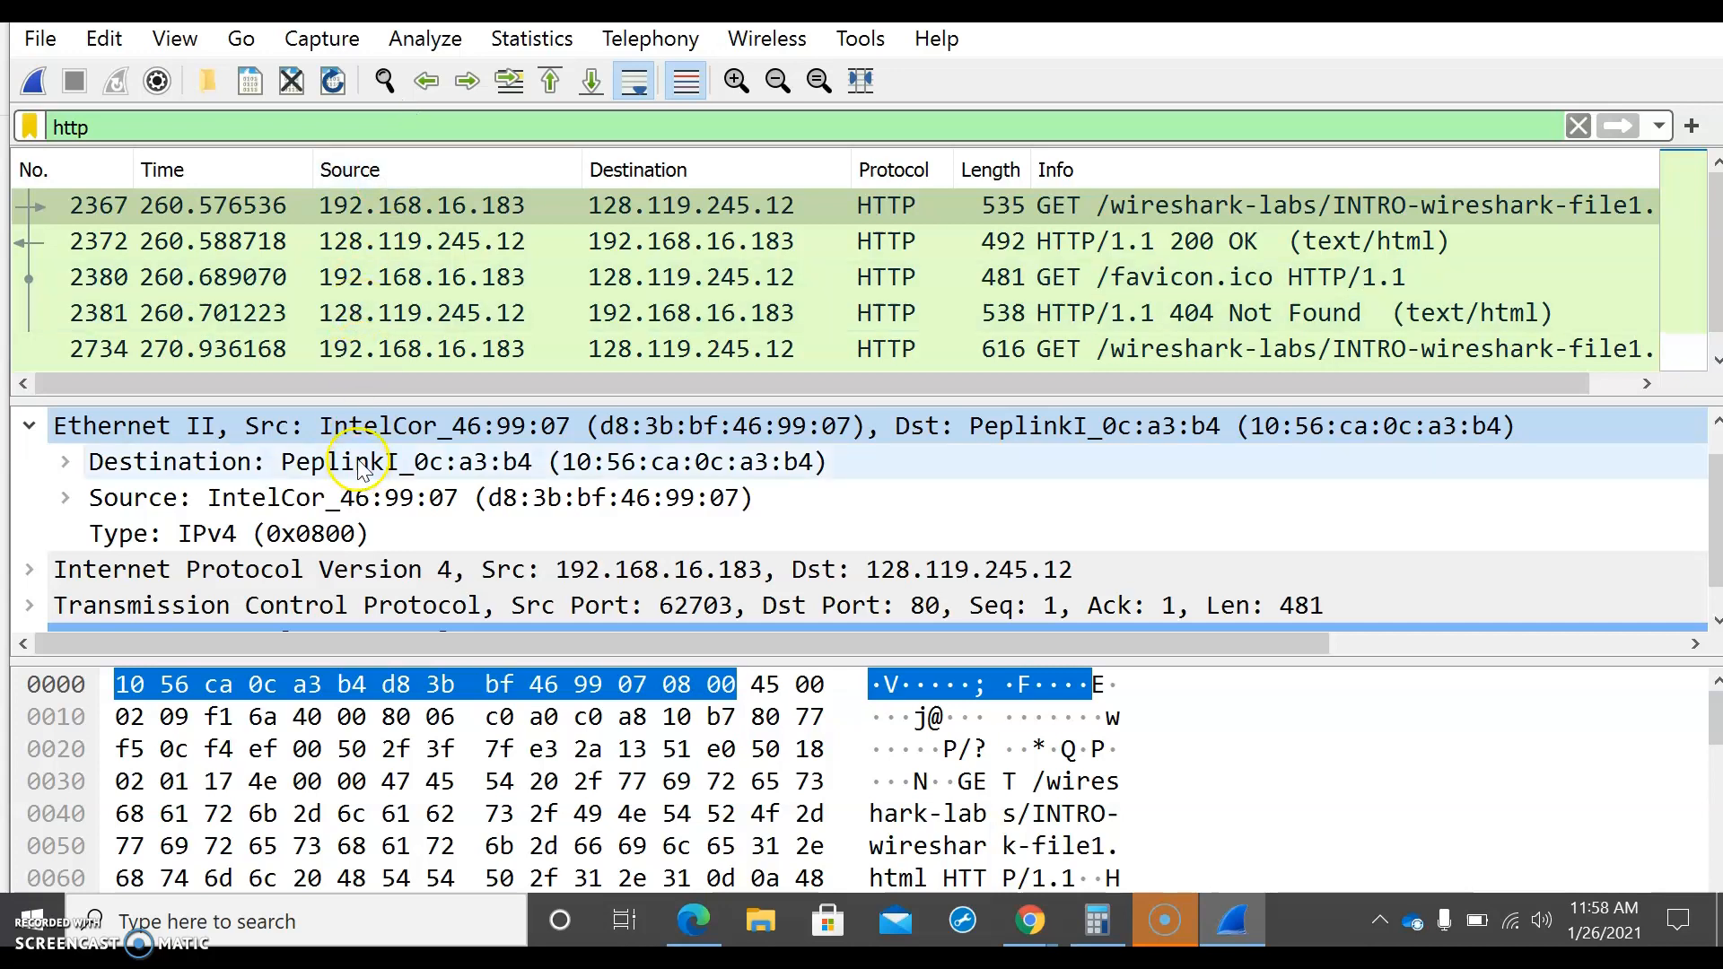
{"action": "left_click", "coordinate": [38, 429]}
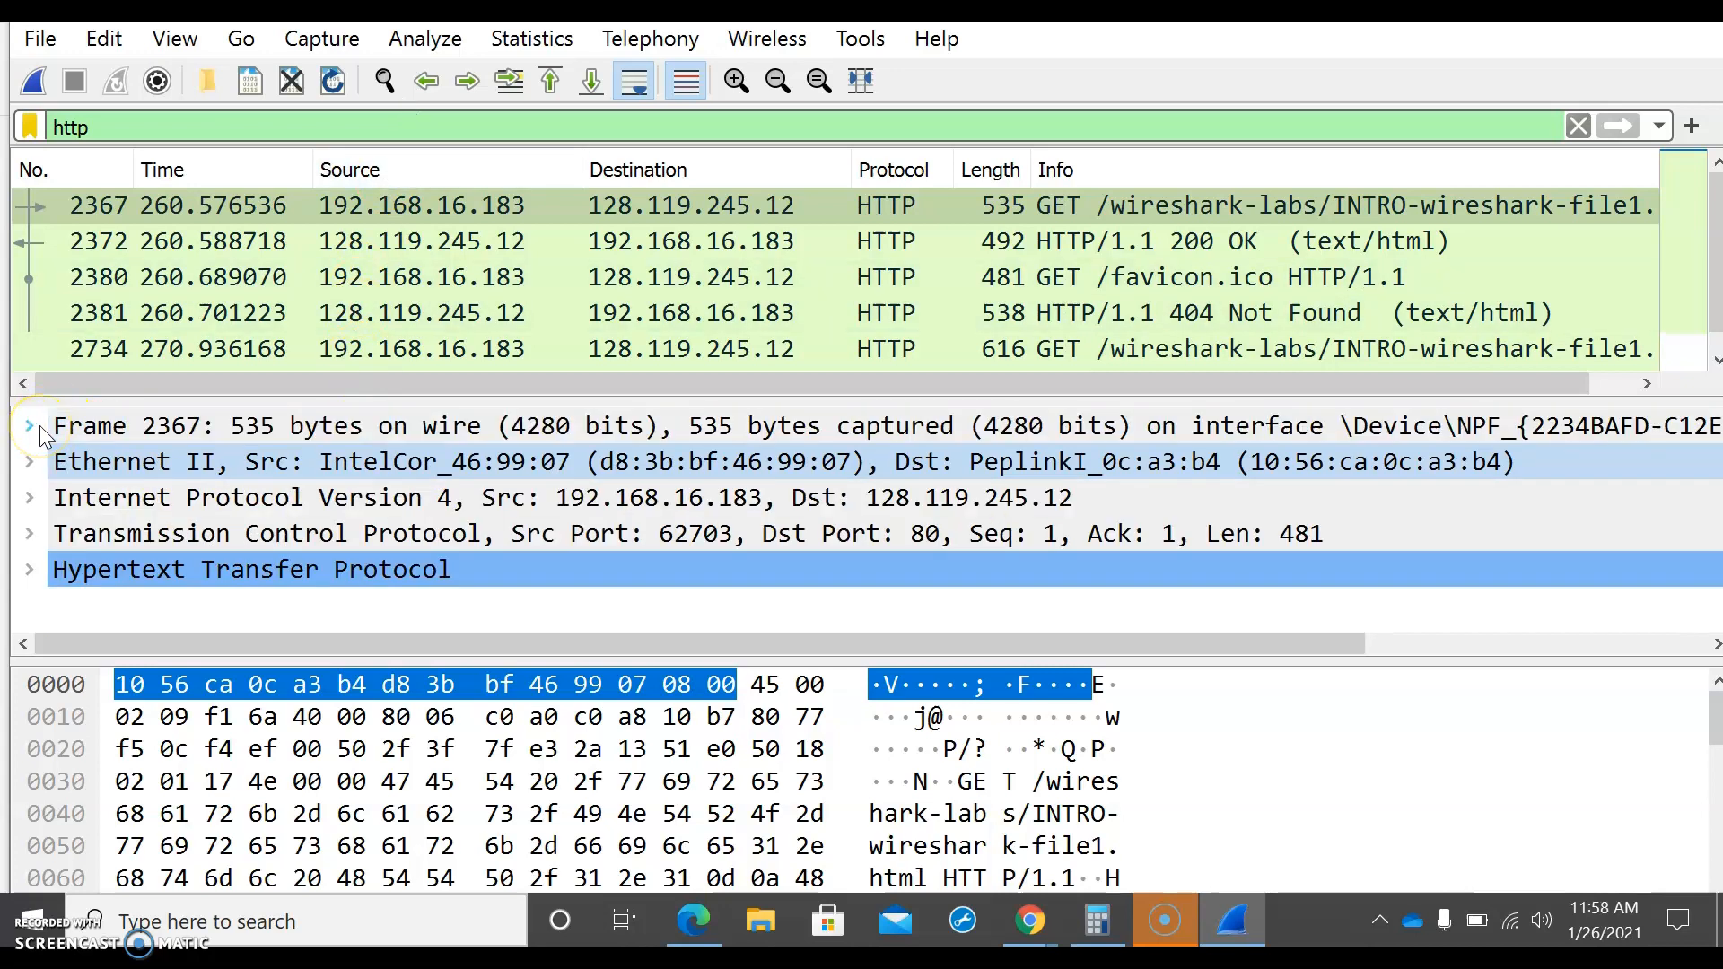
Step: Expand and collapse the Internet Protocol Version 4 details of the GET packet, and inspect its Transmission Control Protocol and Hypertext Transfer Protocol entries
{"action": "left_click", "coordinate": [30, 499]}
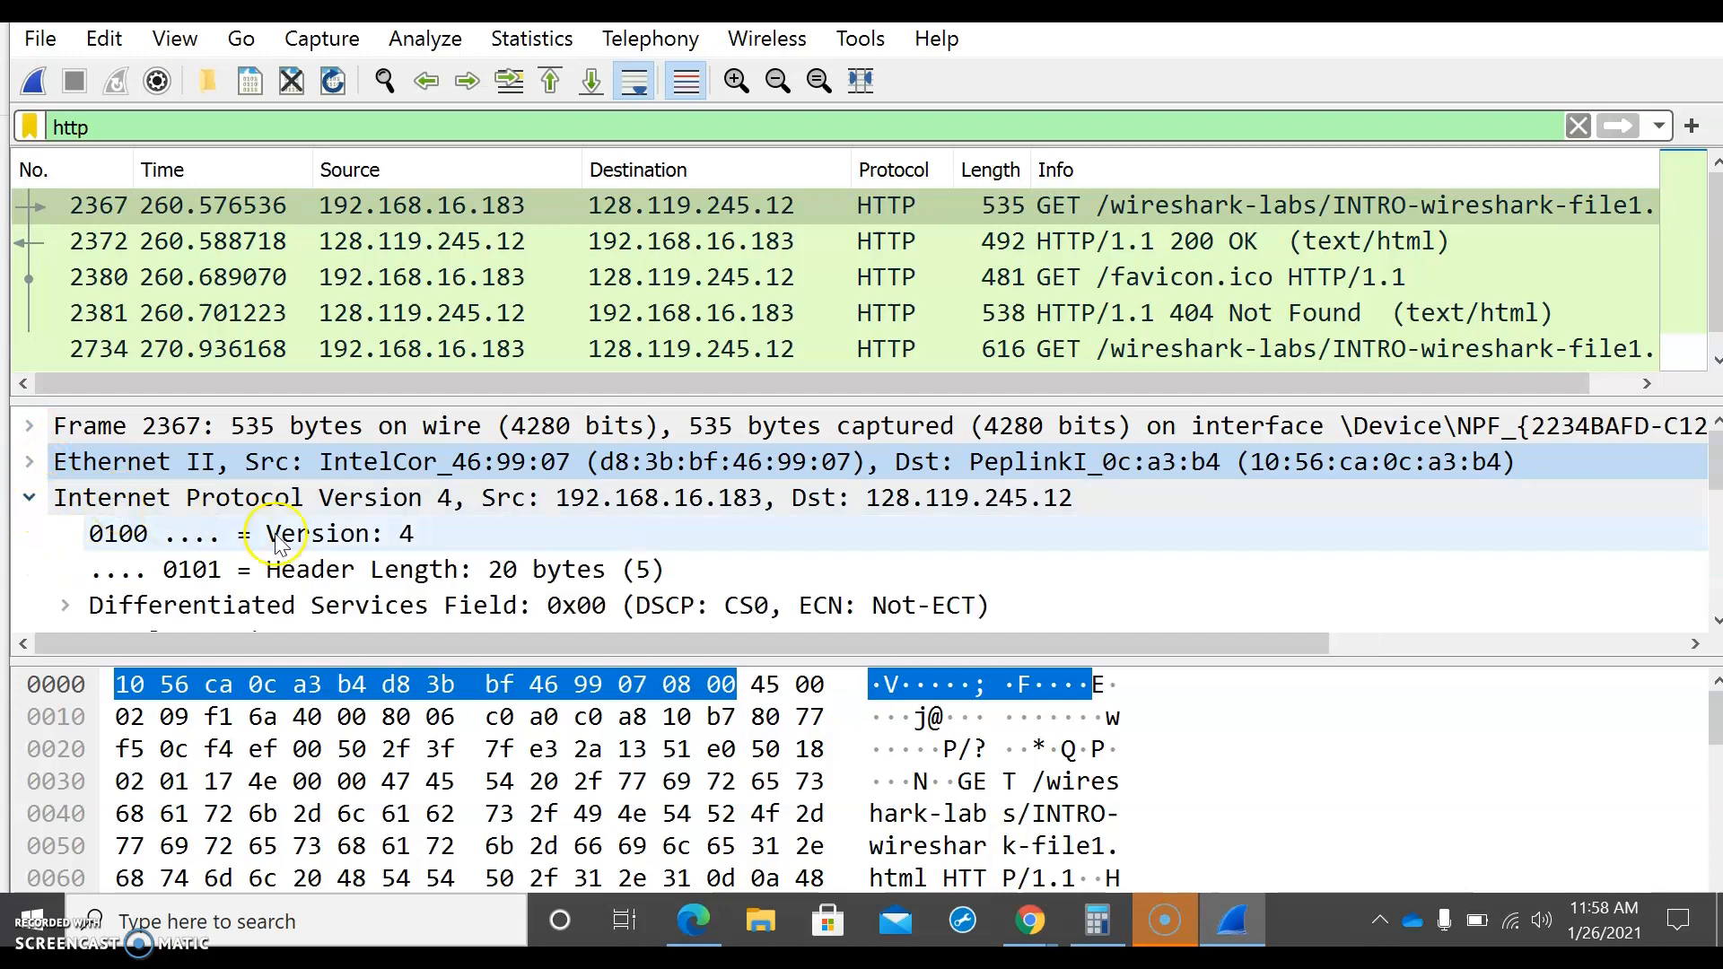
{"action": "scroll", "coordinate": [297, 552], "scroll_direction": "down", "scroll_amount": 2}
{"action": "scroll", "coordinate": [305, 556], "scroll_direction": "up", "scroll_amount": 2}
{"action": "left_click", "coordinate": [29, 499]}
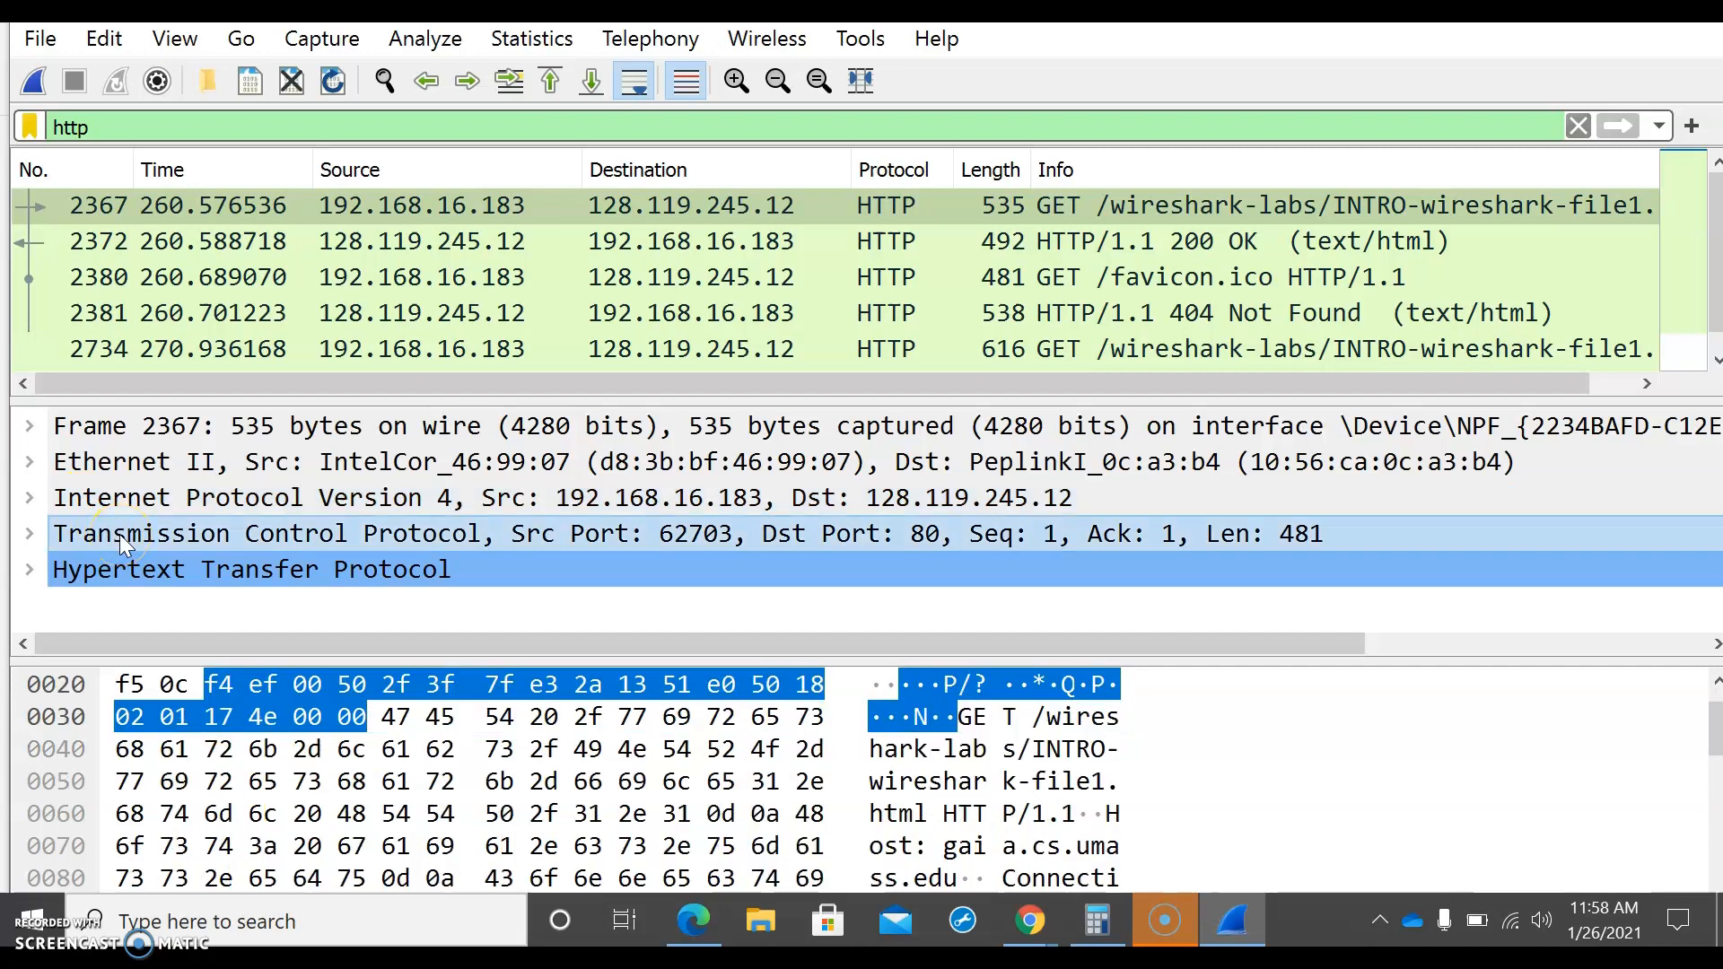
{"action": "left_click", "coordinate": [66, 582]}
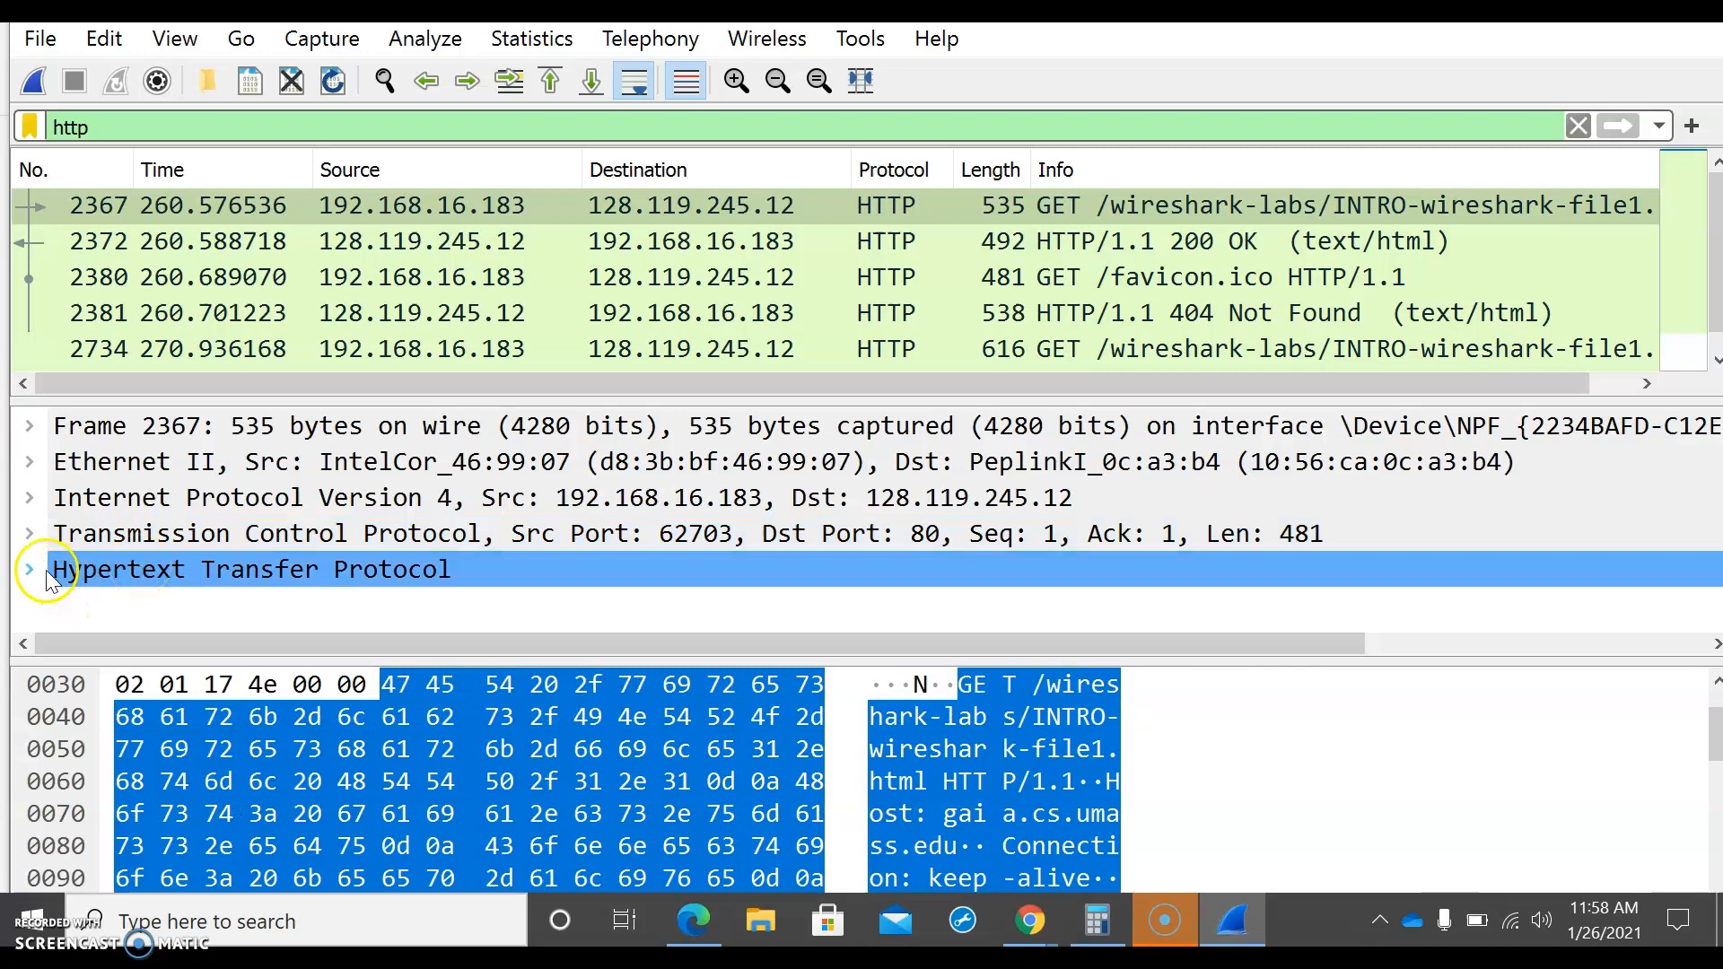
Step: Clear the http display filter and switch to Edge to read the "What to hand in" questions on page 11 of a05-wireshark.intro.pdf
{"action": "left_click", "coordinate": [1577, 127]}
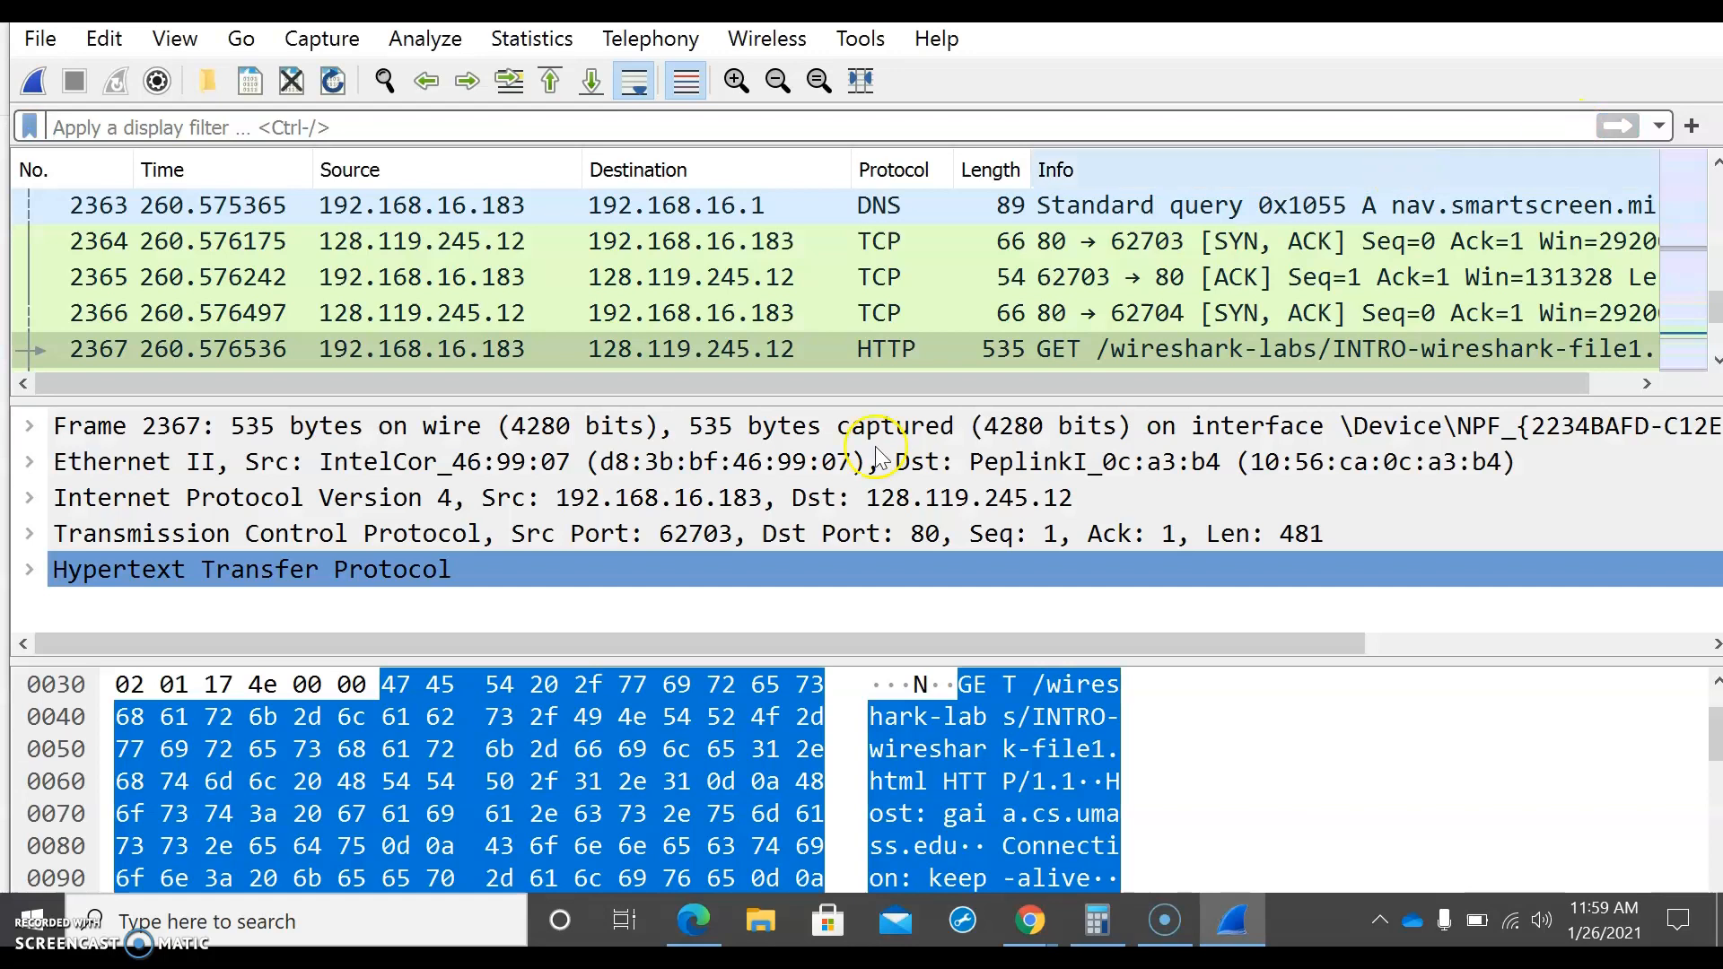
{"action": "left_click", "coordinate": [691, 920]}
{"action": "left_click", "coordinate": [61, 73]}
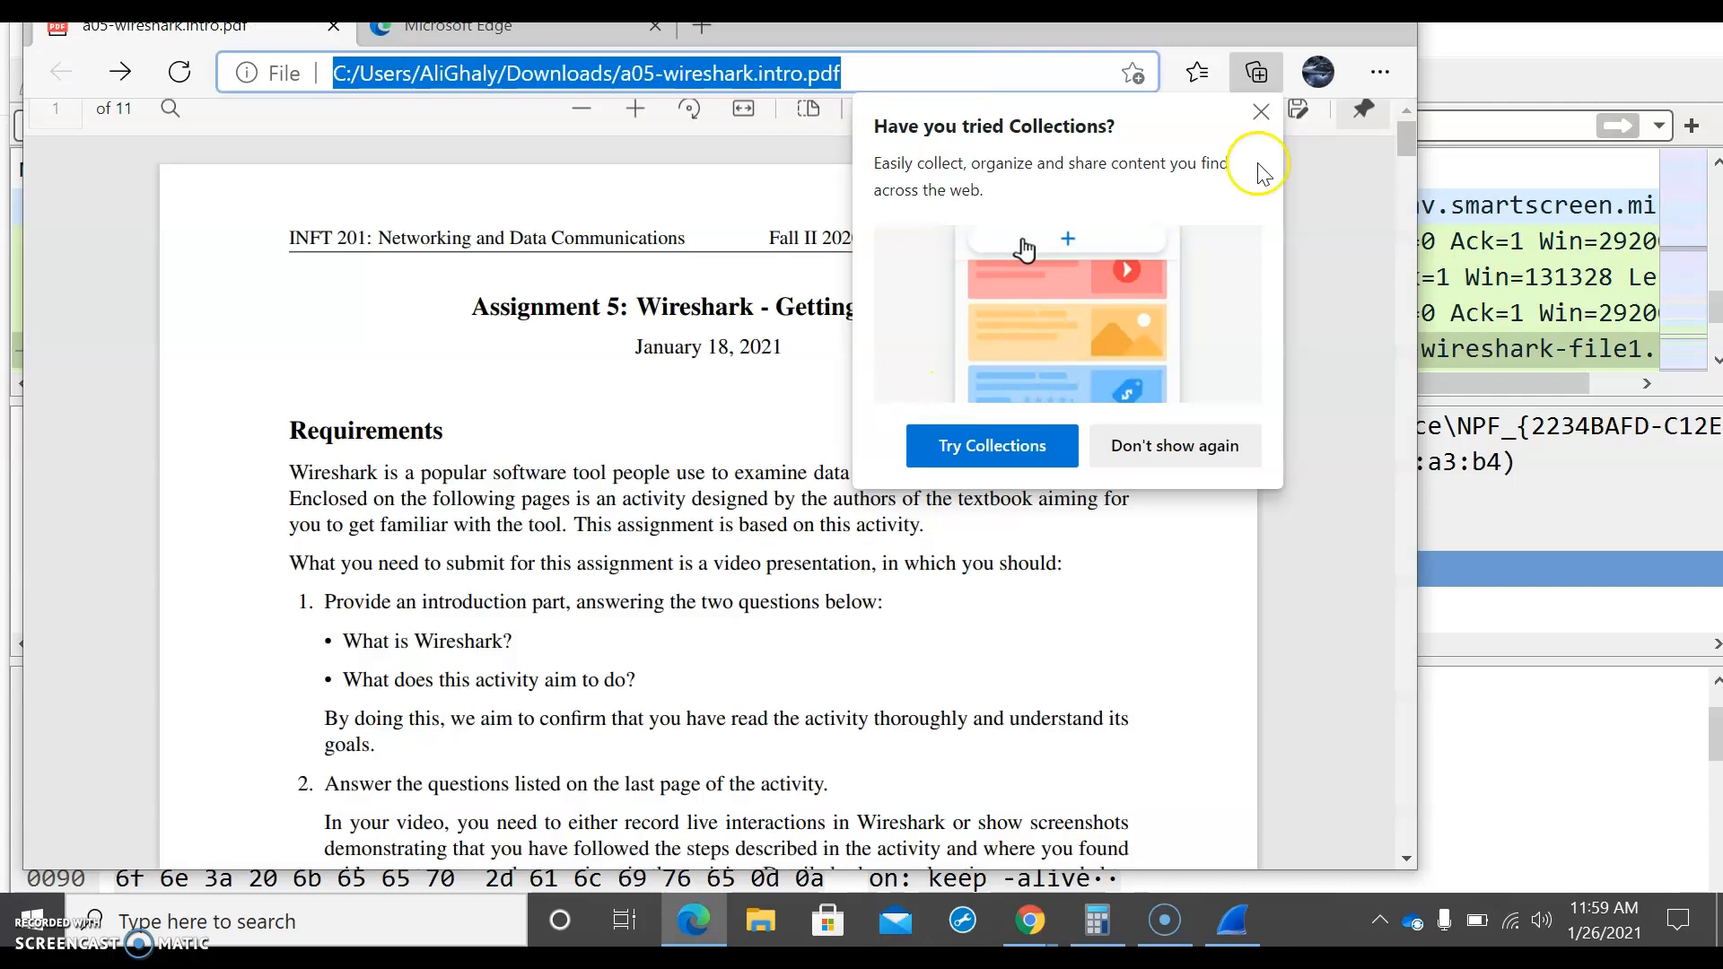
{"action": "left_click", "coordinate": [1260, 112]}
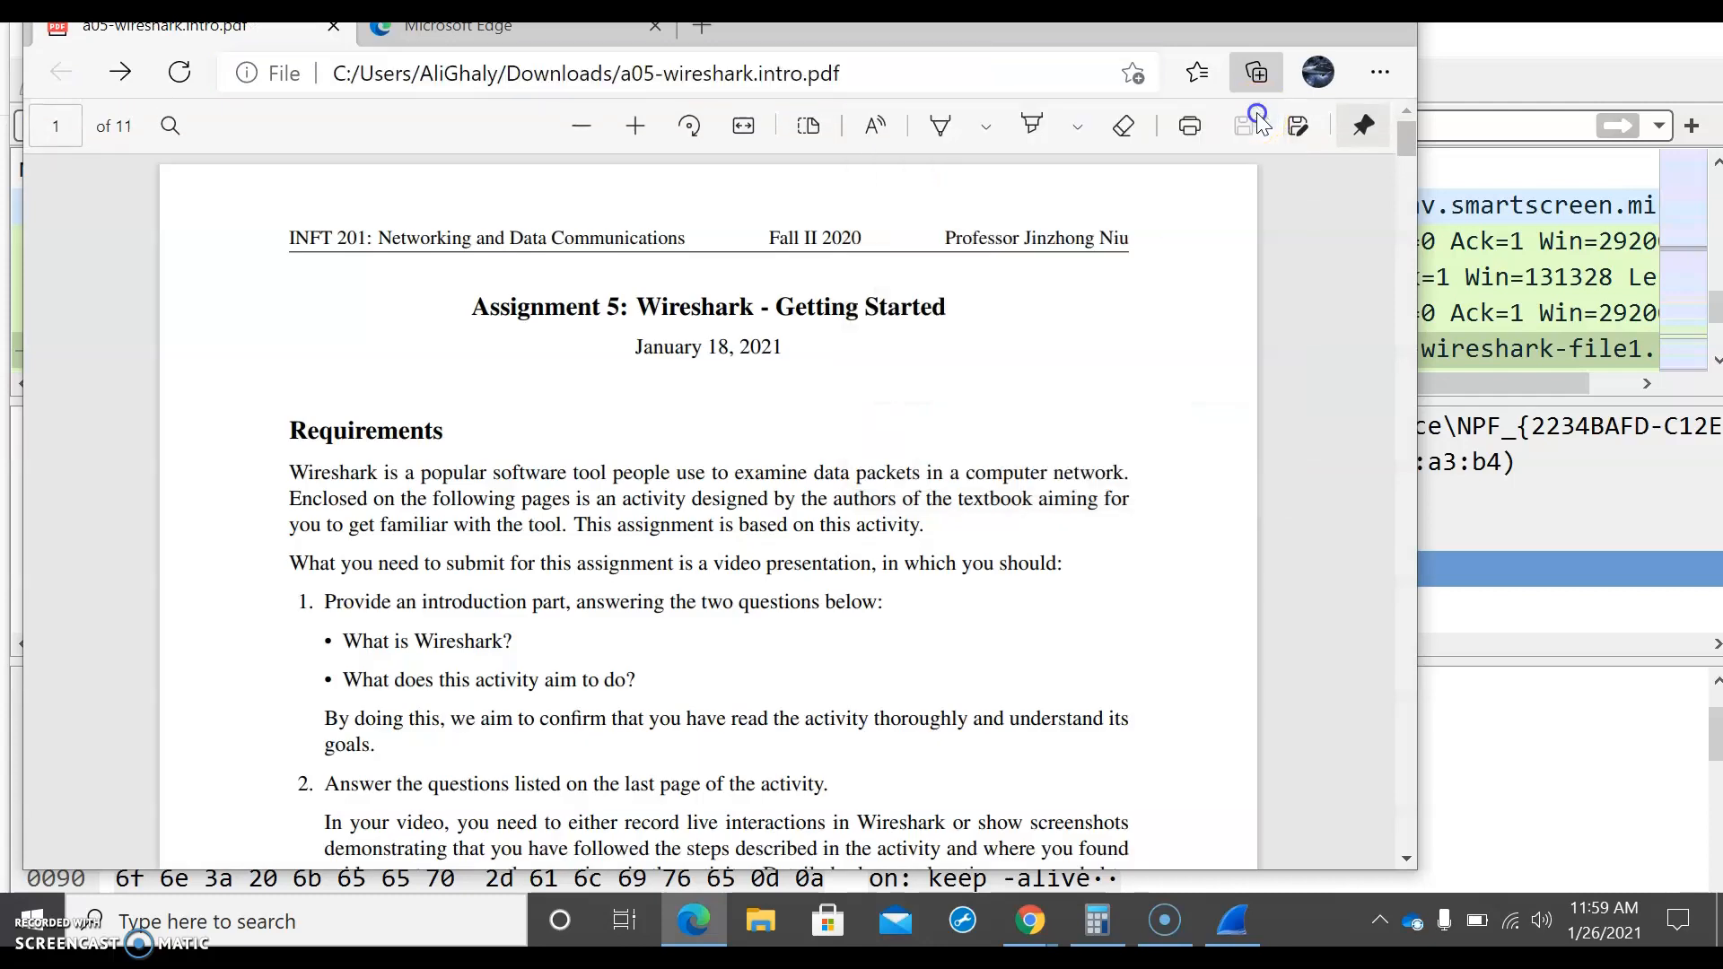
{"action": "scroll", "coordinate": [1073, 467], "scroll_direction": "down", "scroll_amount": 8}
{"action": "scroll", "coordinate": [1073, 482], "scroll_direction": "down", "scroll_amount": 20}
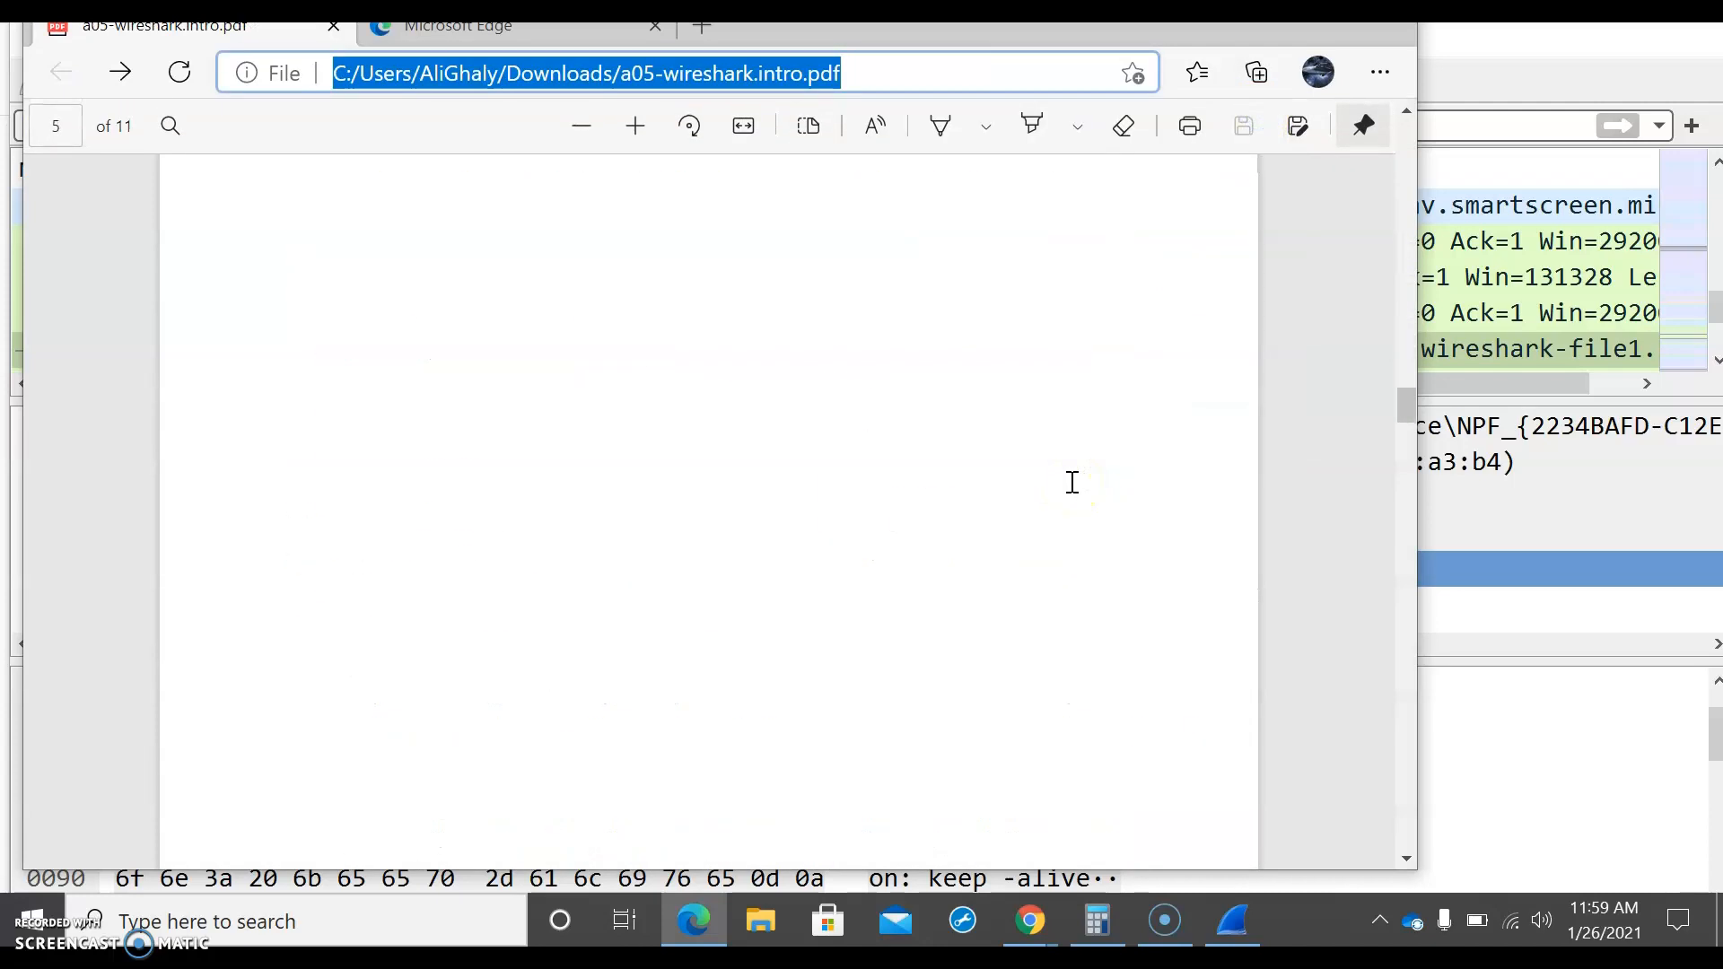
{"action": "scroll", "coordinate": [1072, 482], "scroll_direction": "down", "scroll_amount": 20}
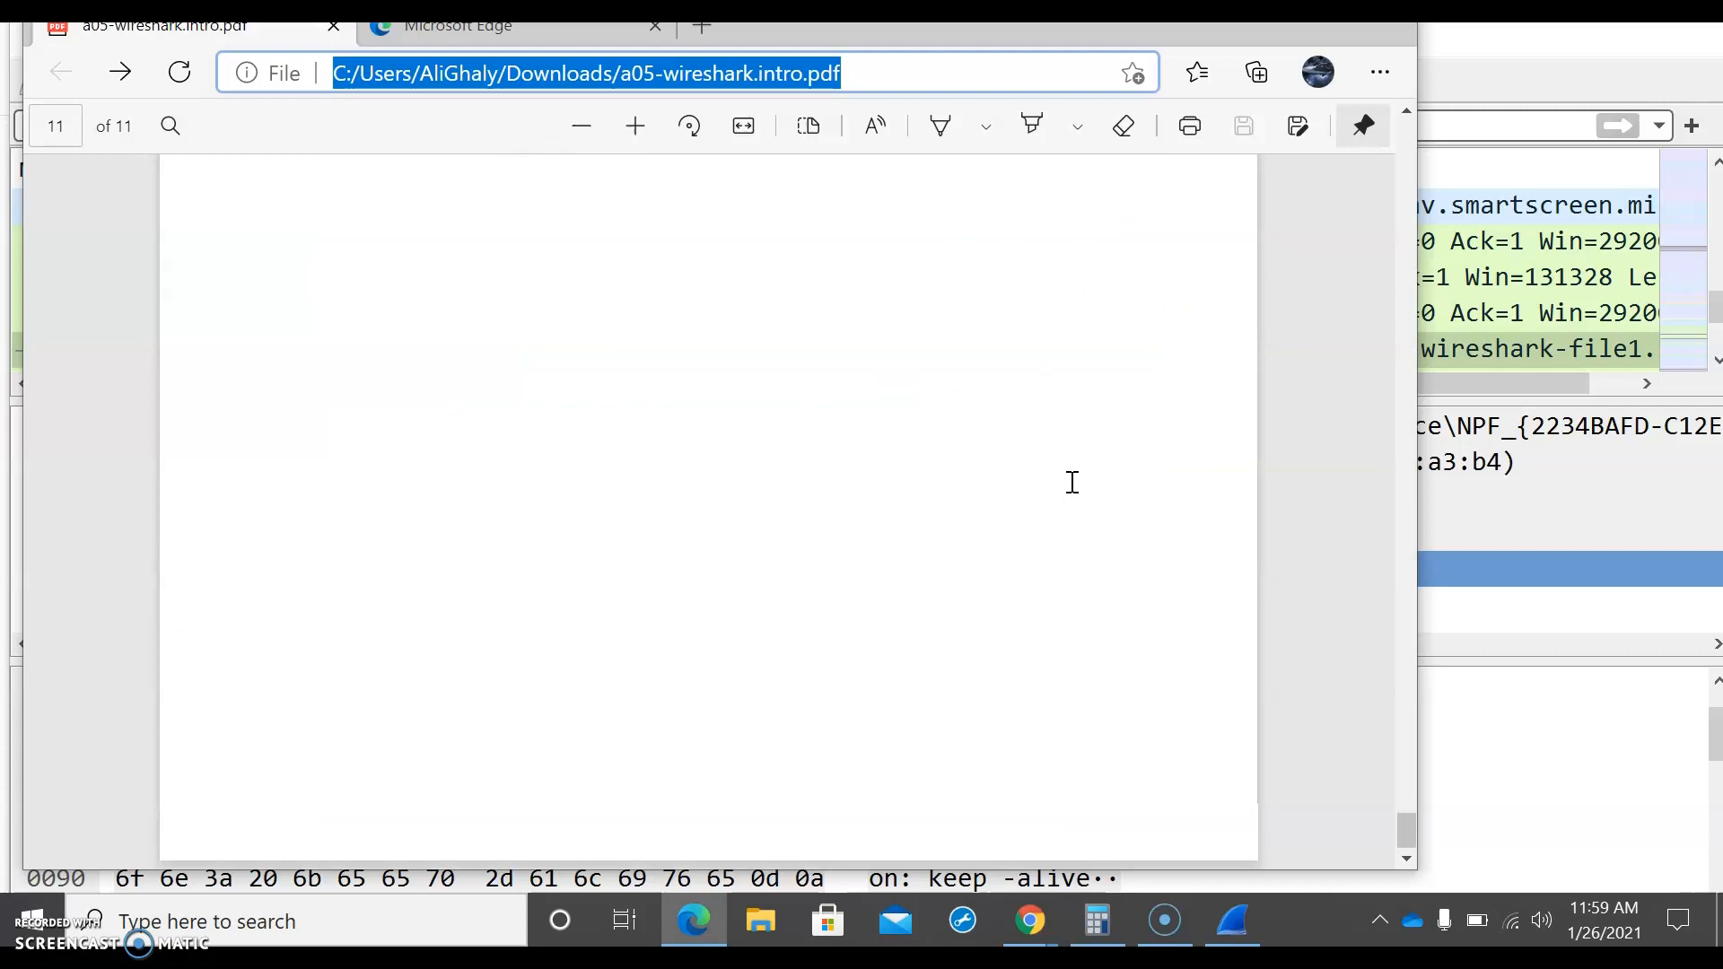
{"action": "scroll", "coordinate": [1072, 482], "scroll_direction": "down", "scroll_amount": 1}
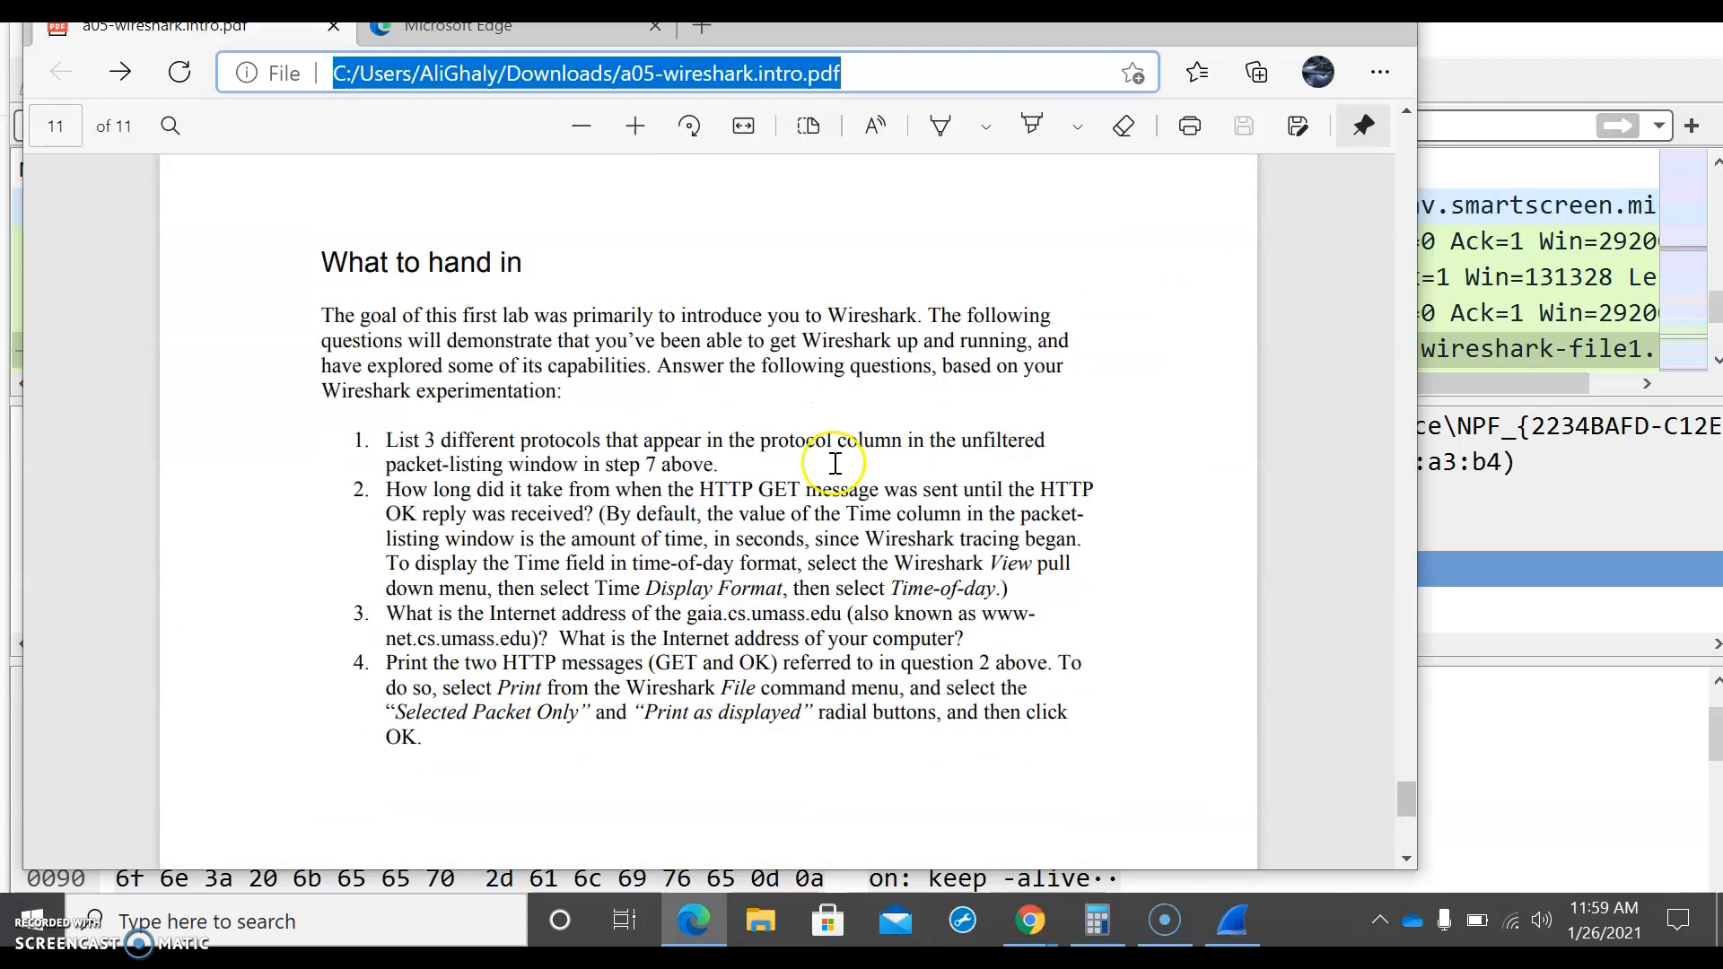
{"action": "left_click", "coordinate": [1026, 325]}
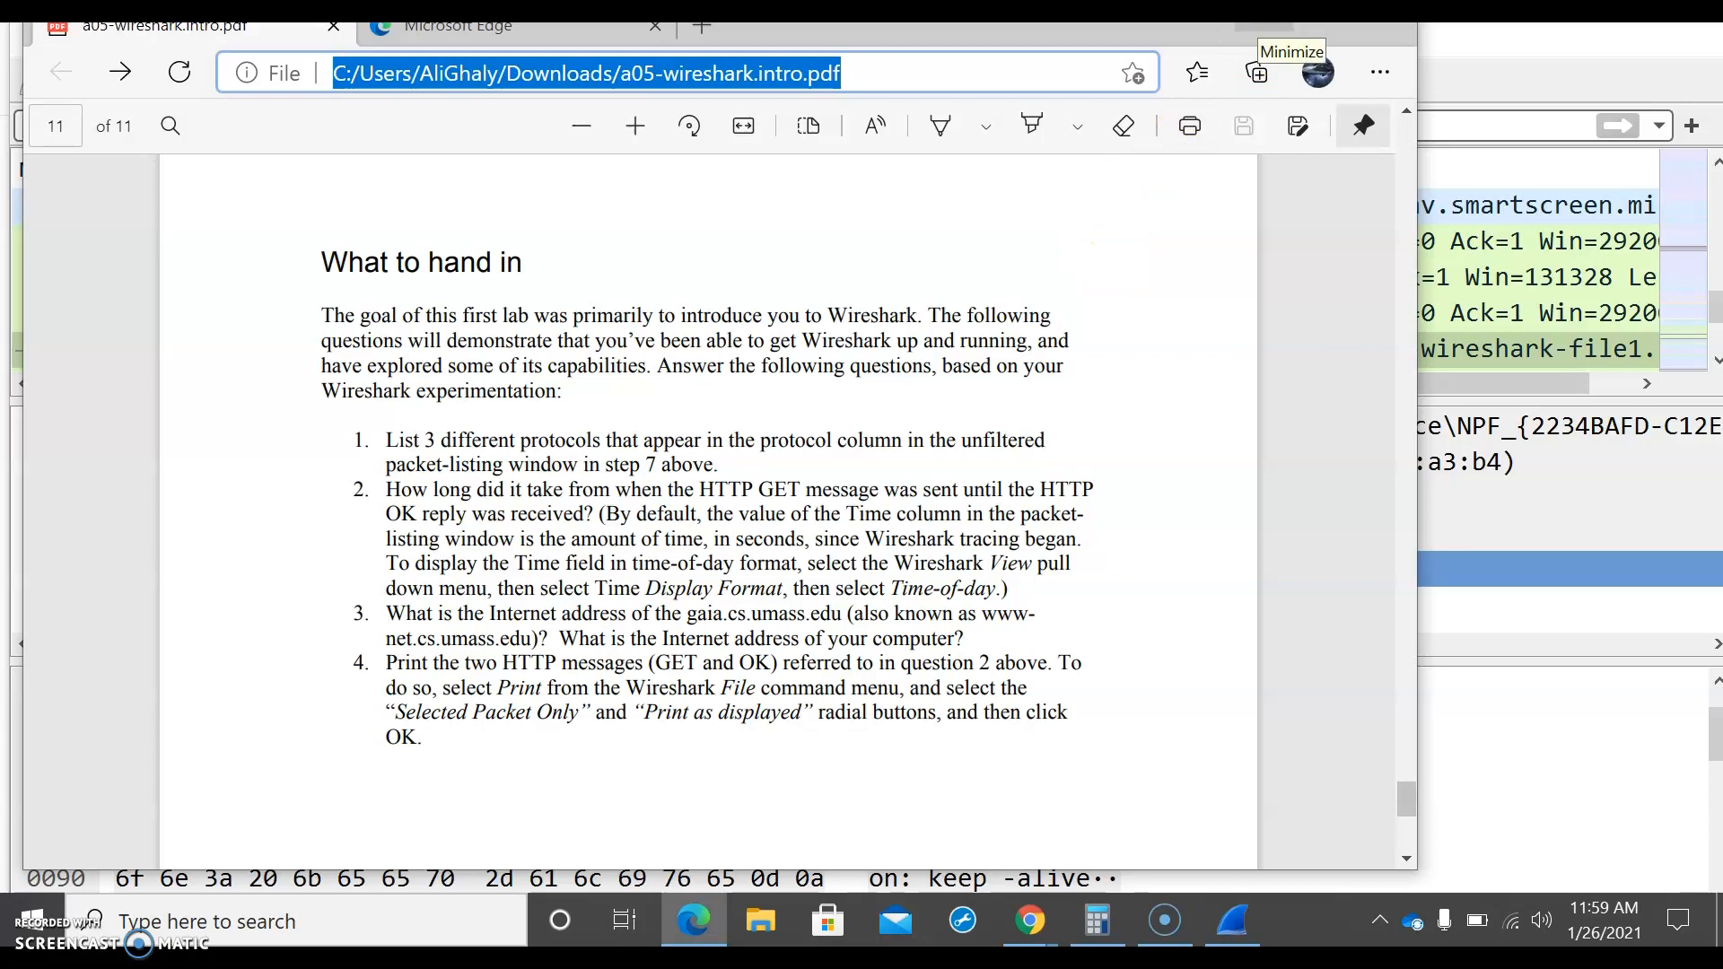
Step: Minimize Edge and examine the protocol column of the unfiltered packet list in Wireshark for different protocols
{"action": "left_click", "coordinate": [1263, 27]}
{"action": "left_click", "coordinate": [718, 213]}
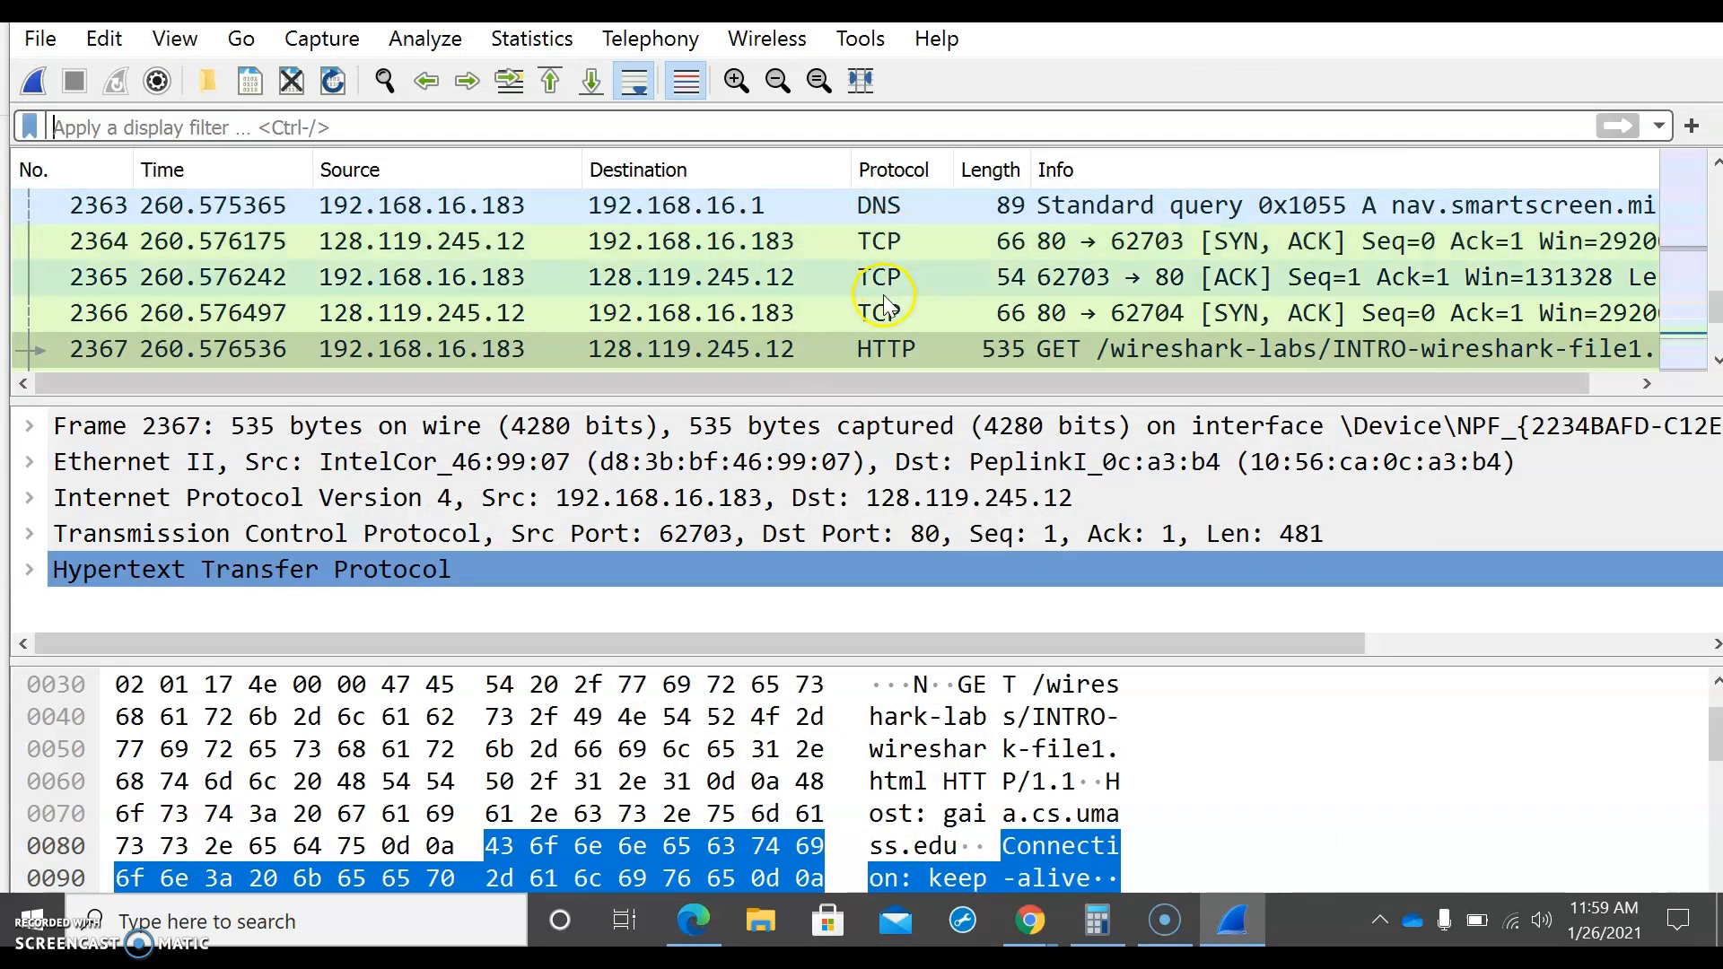
{"action": "scroll", "coordinate": [898, 342], "scroll_direction": "down", "scroll_amount": 2}
{"action": "scroll", "coordinate": [901, 343], "scroll_direction": "down", "scroll_amount": 2}
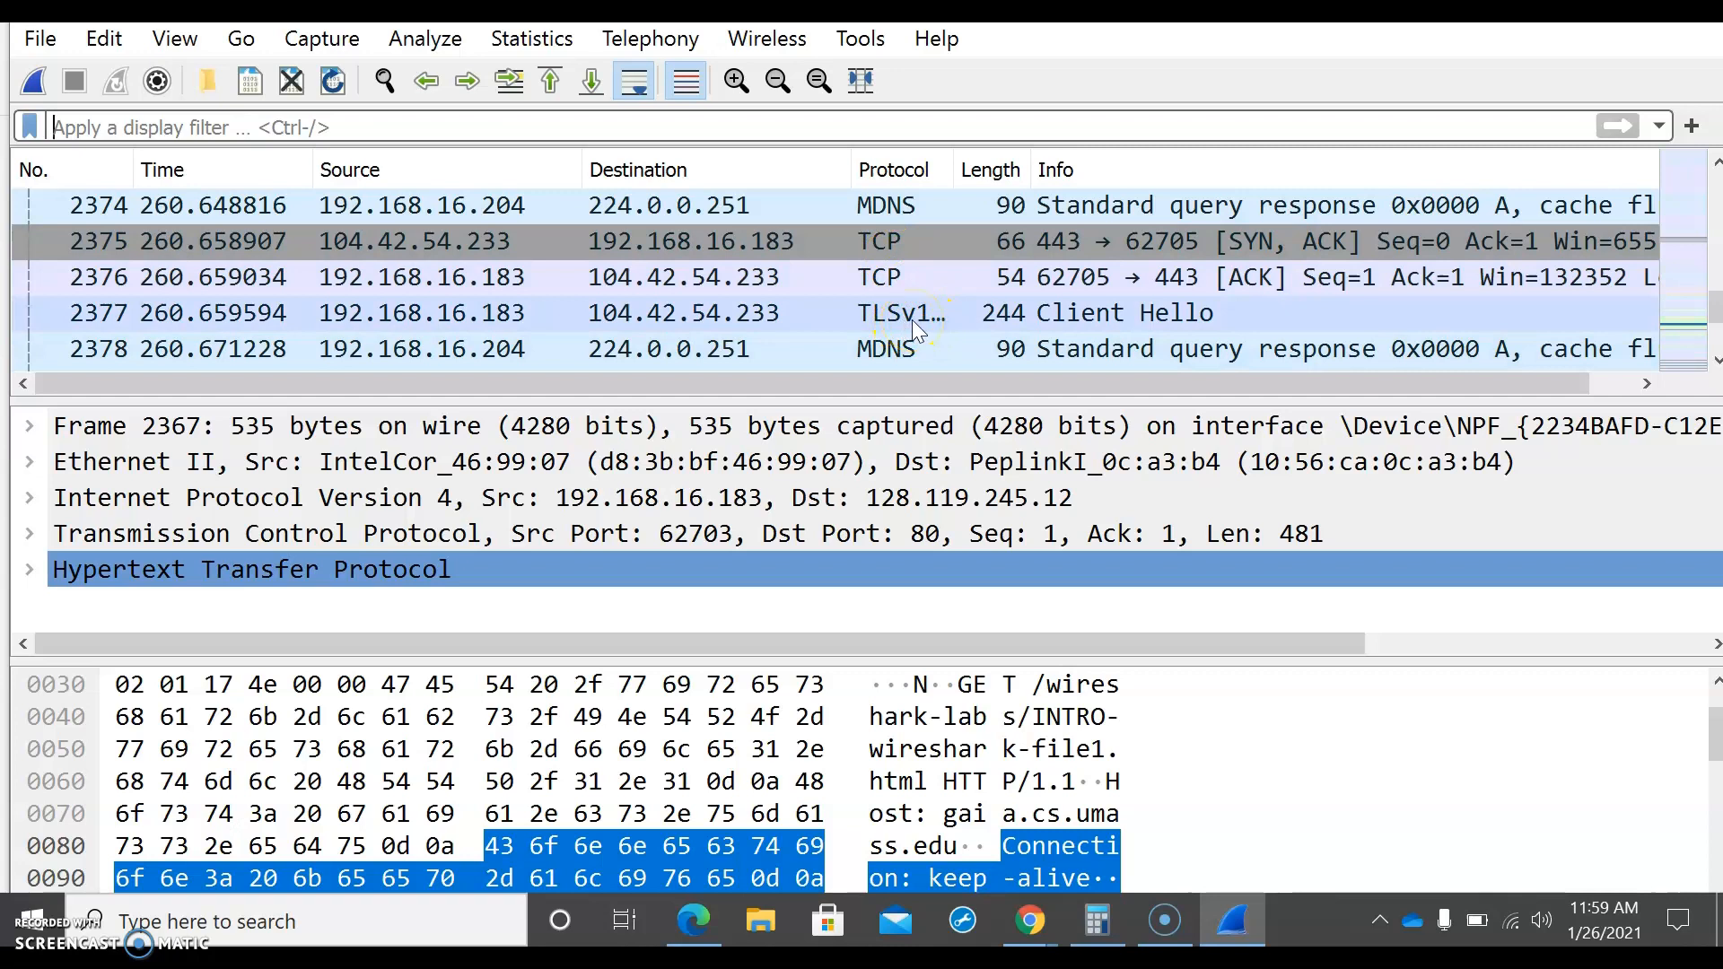
{"action": "scroll", "coordinate": [912, 321], "scroll_direction": "down", "scroll_amount": 1}
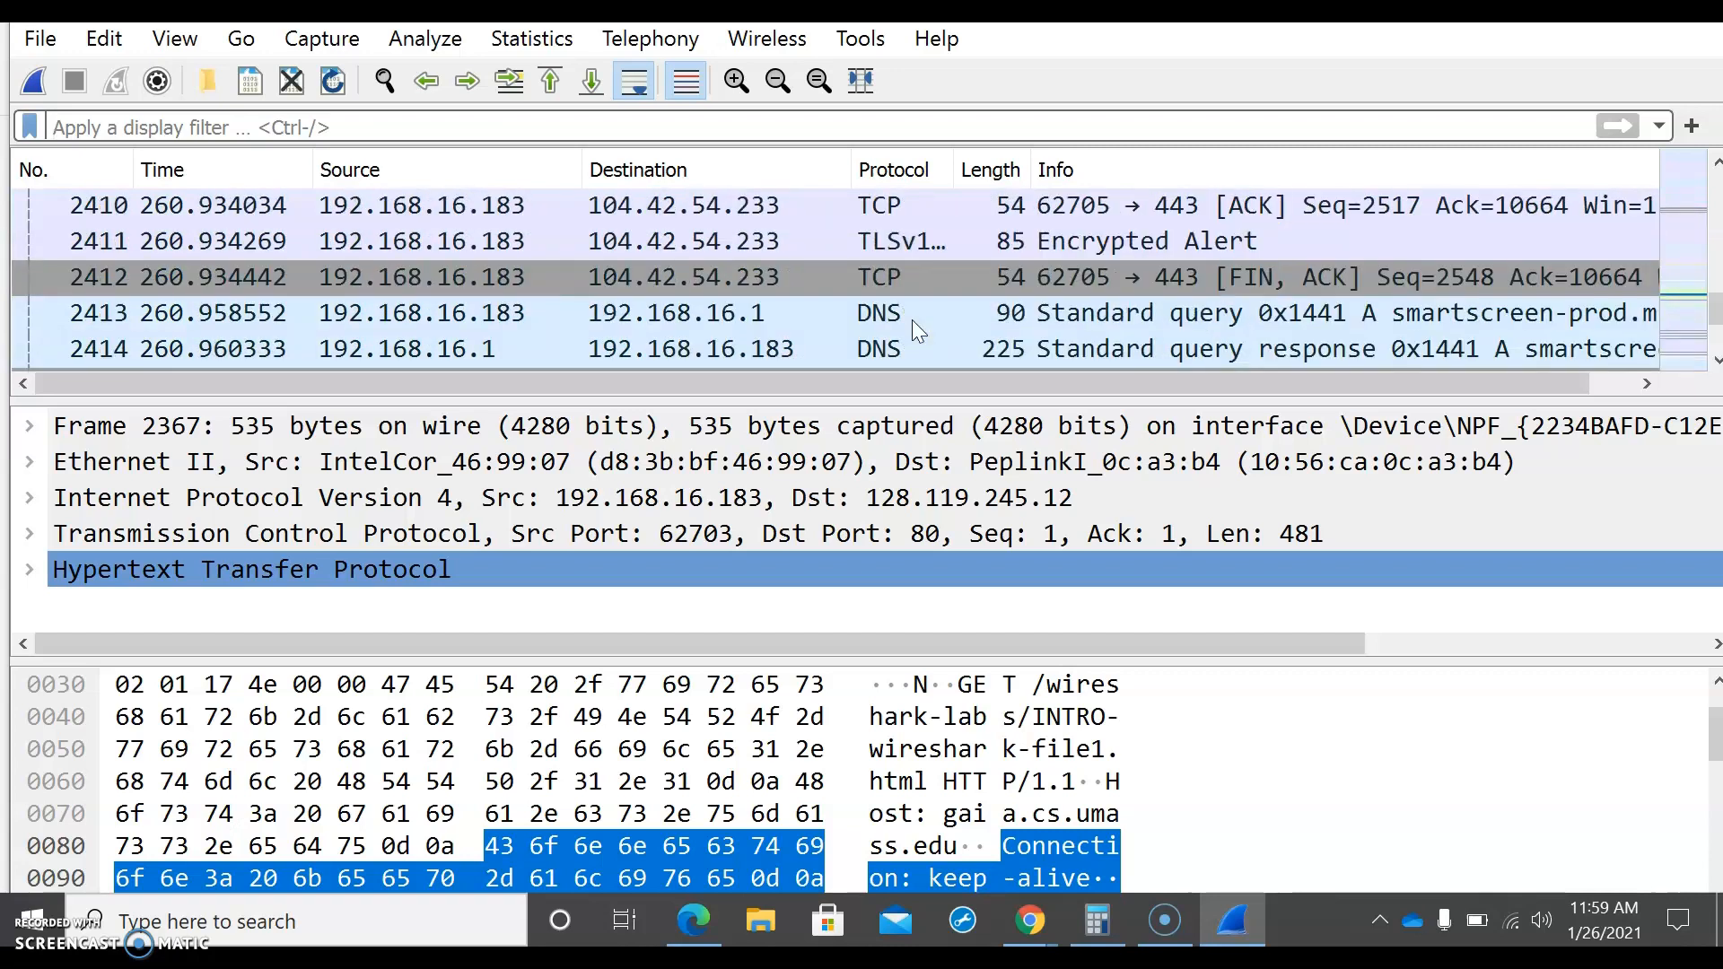
{"action": "left_click", "coordinate": [890, 289]}
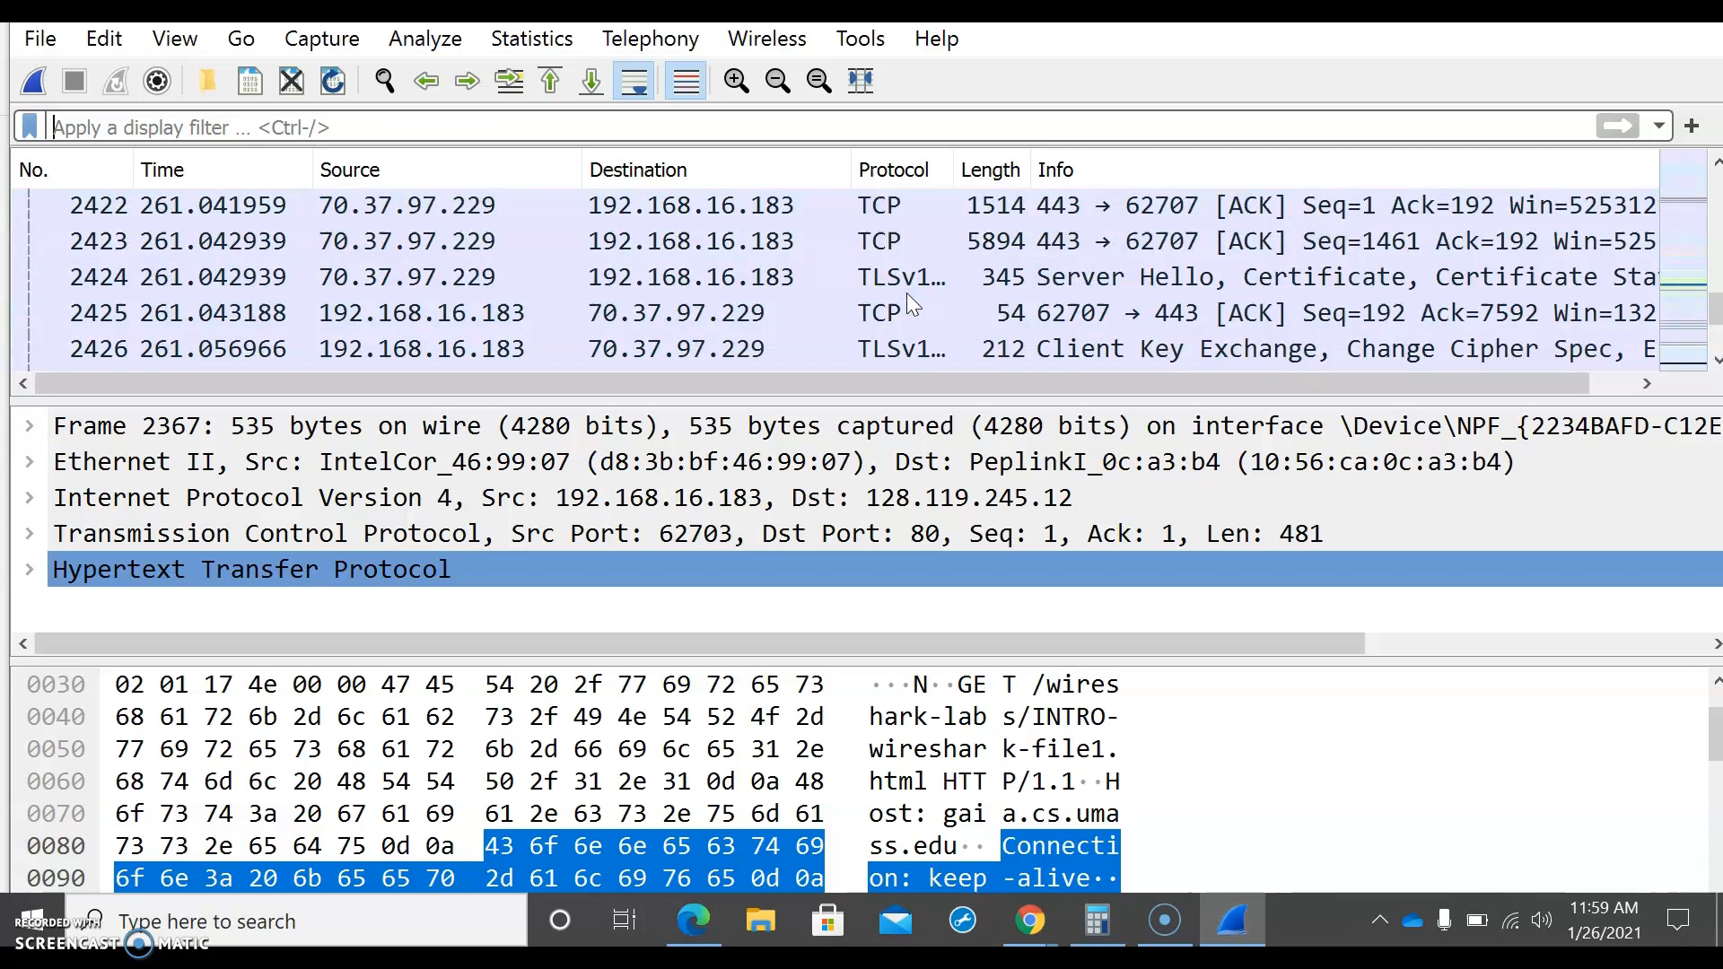
{"action": "left_click", "coordinate": [853, 297]}
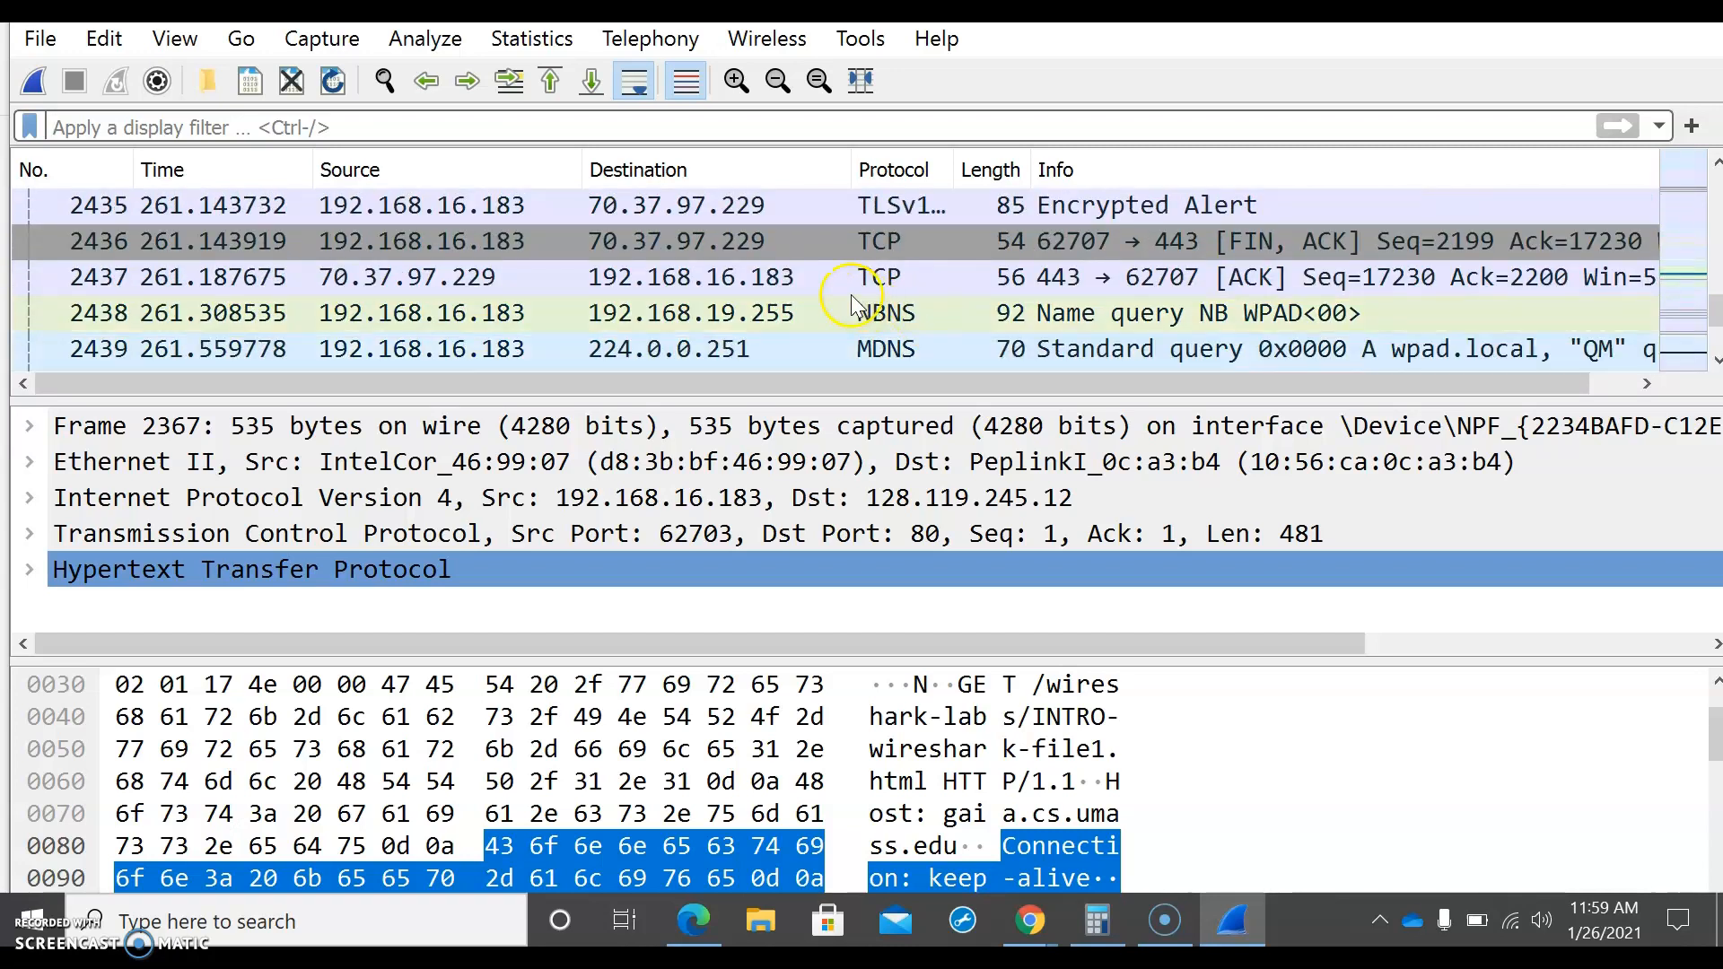
{"action": "left_click", "coordinate": [919, 324]}
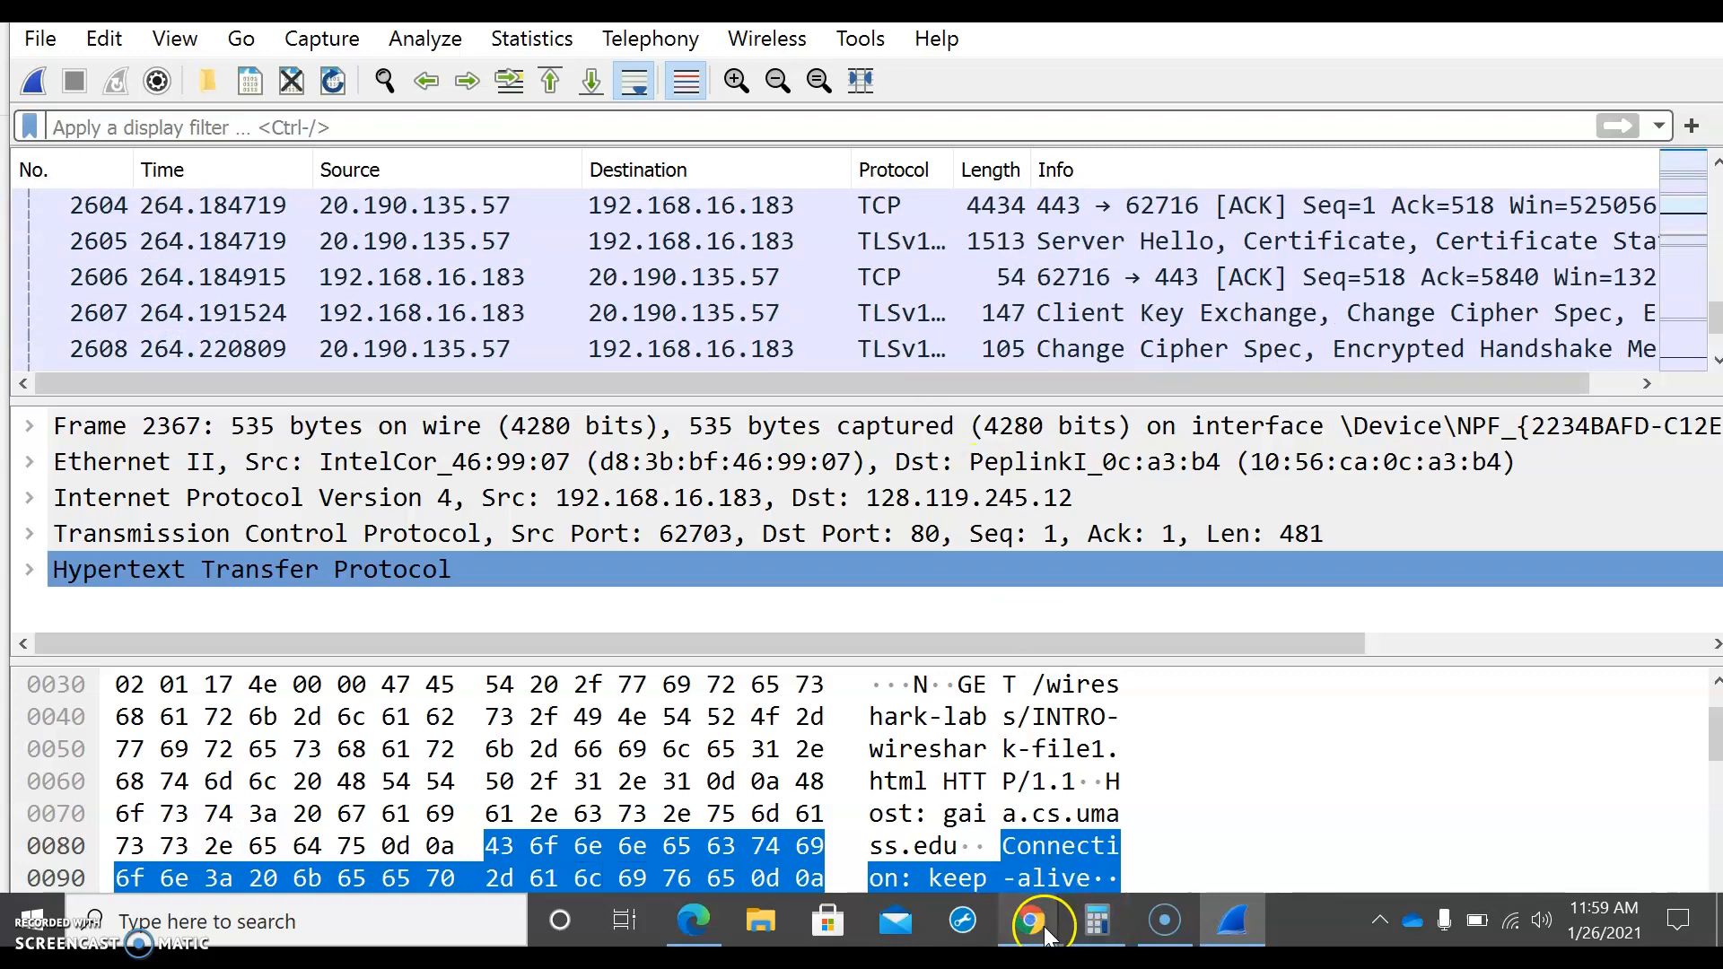
Step: Switch to the assignment presentation in Chrome and open slide 3, Wireshark Following Questions
{"action": "mouse_move", "coordinate": [1044, 931]}
{"action": "left_click", "coordinate": [889, 807]}
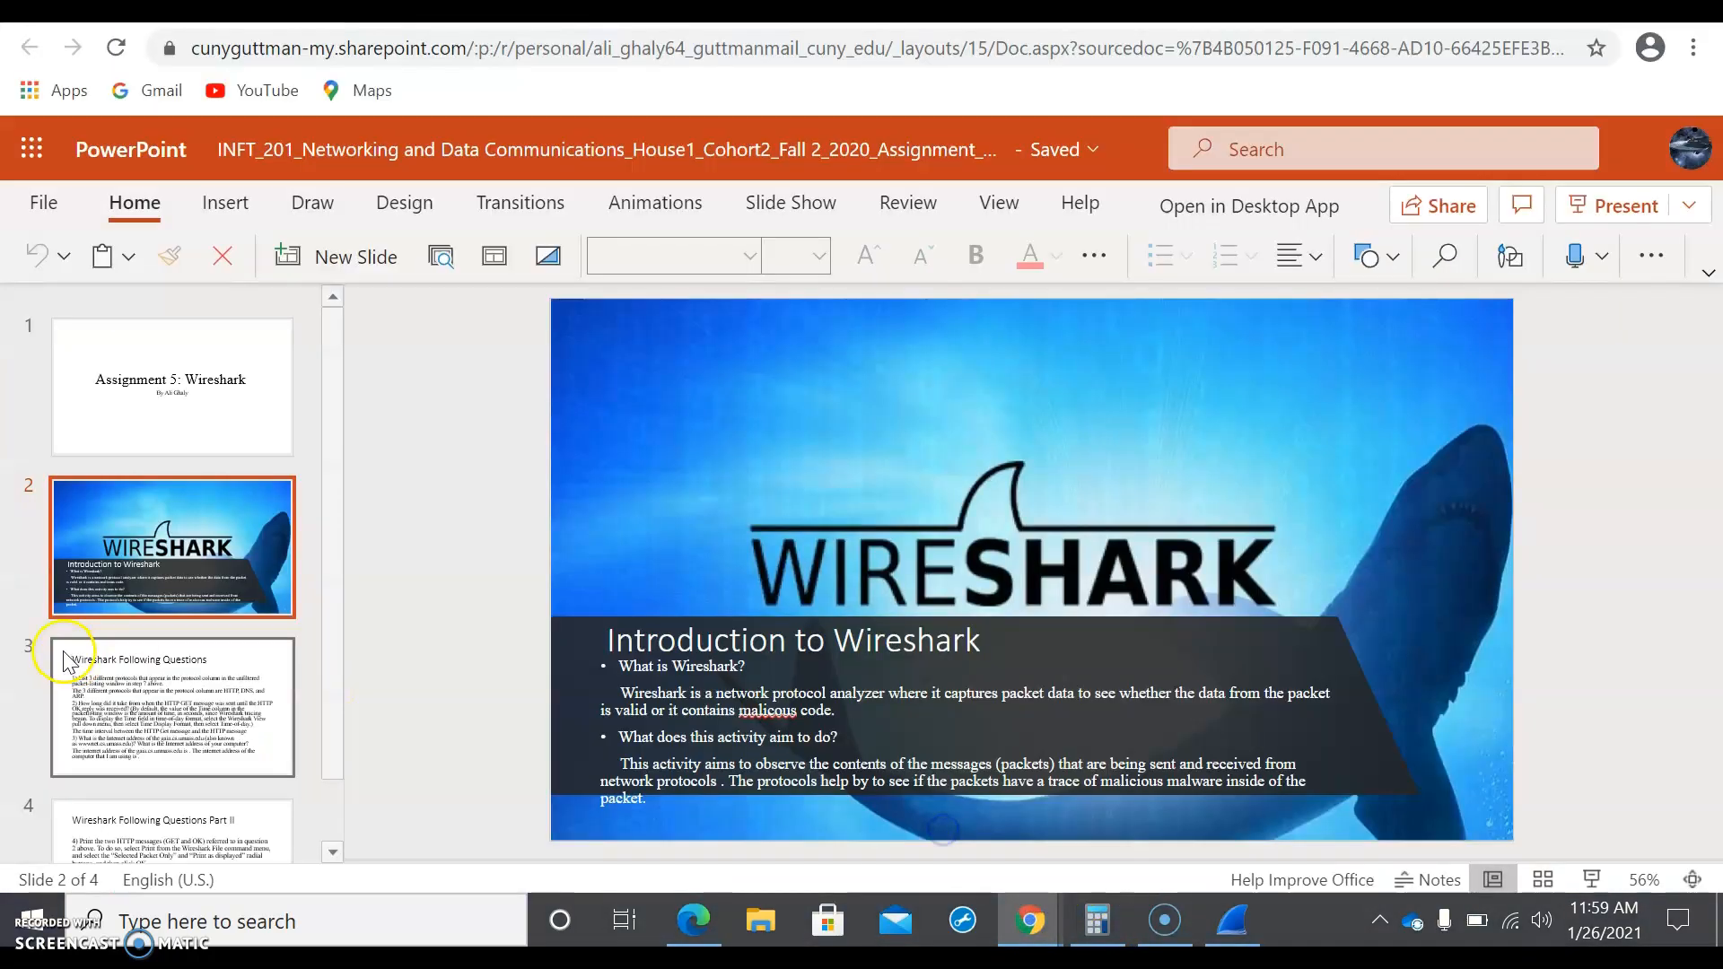
{"action": "left_click", "coordinate": [126, 725]}
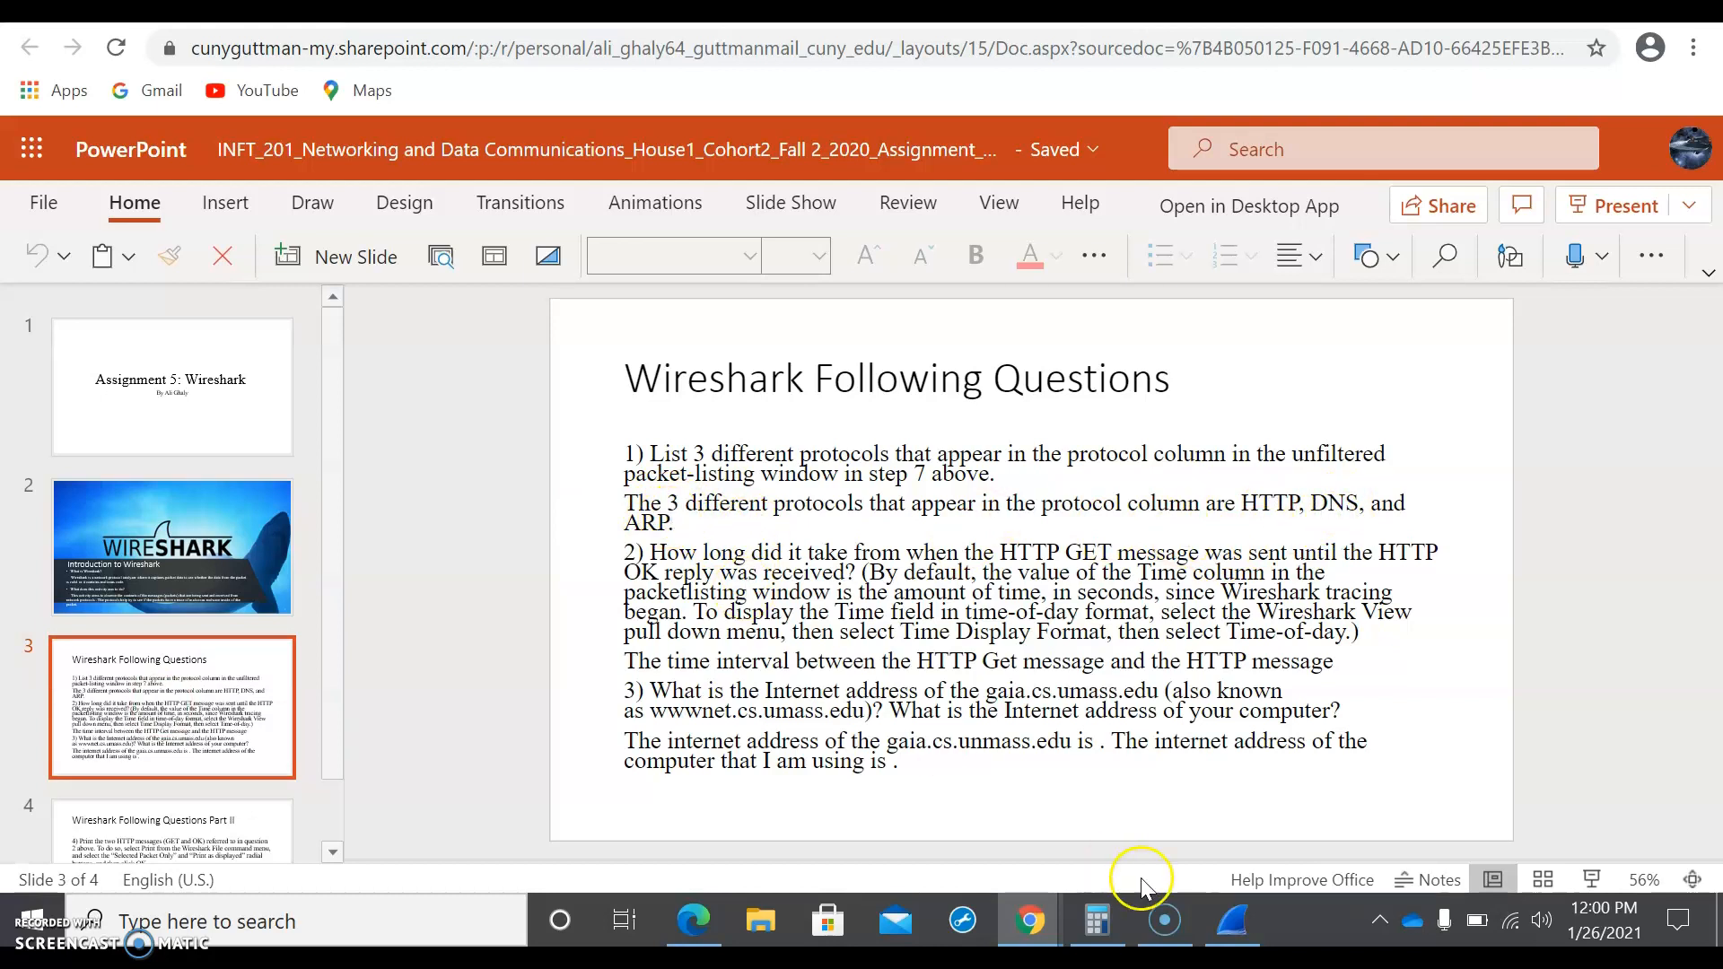
Step: Switch to Wireshark, look further through the unfiltered packets, and return to the Wireshark Following Questions slide in Chrome
{"action": "left_click", "coordinate": [1236, 932]}
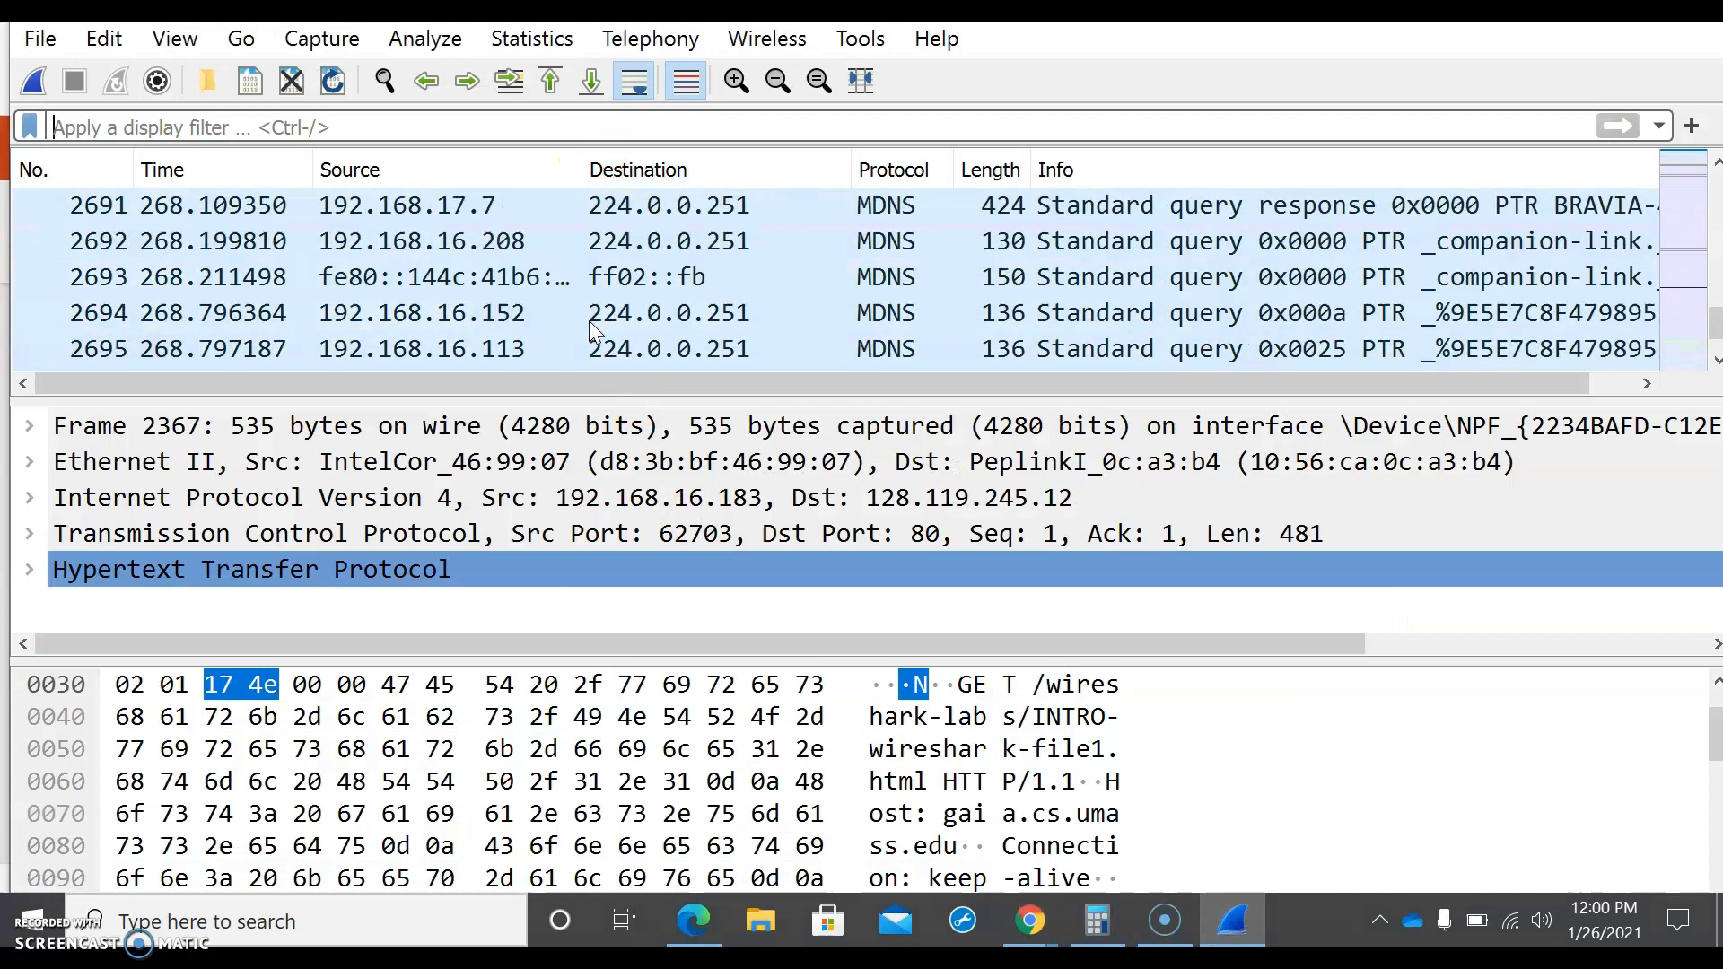
{"action": "scroll", "coordinate": [589, 321], "scroll_direction": "up", "scroll_amount": 20}
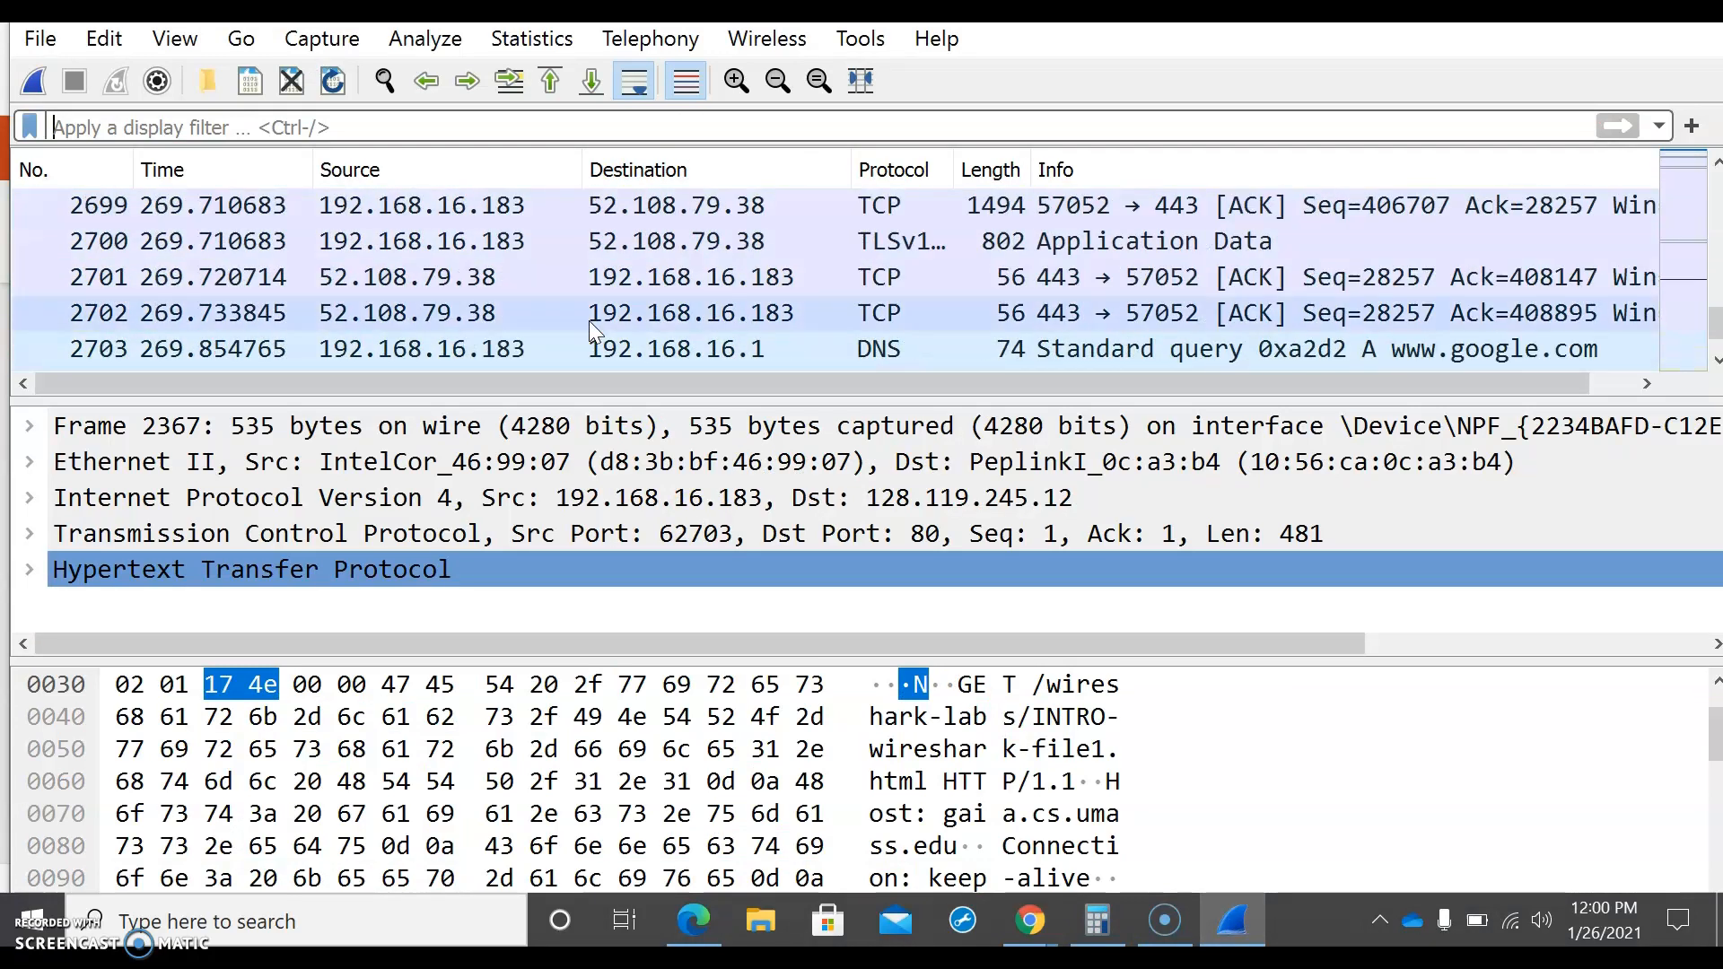
{"action": "scroll", "coordinate": [516, 276], "scroll_direction": "up", "scroll_amount": 20}
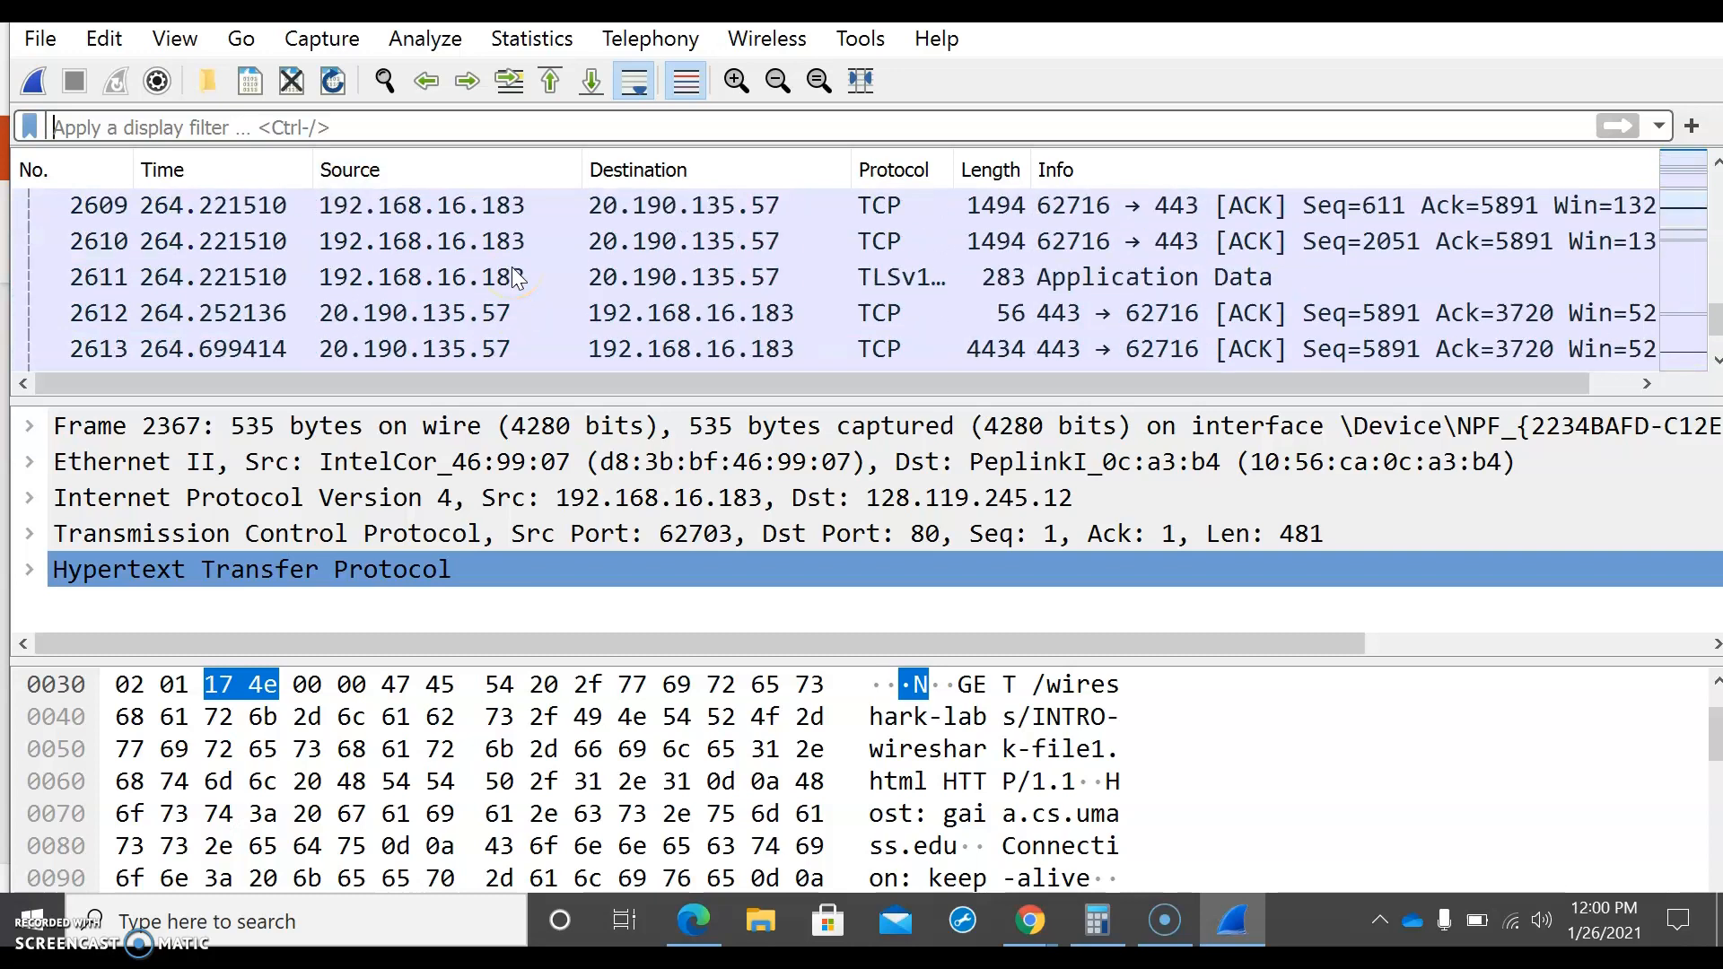
{"action": "scroll", "coordinate": [516, 277], "scroll_direction": "up", "scroll_amount": 12}
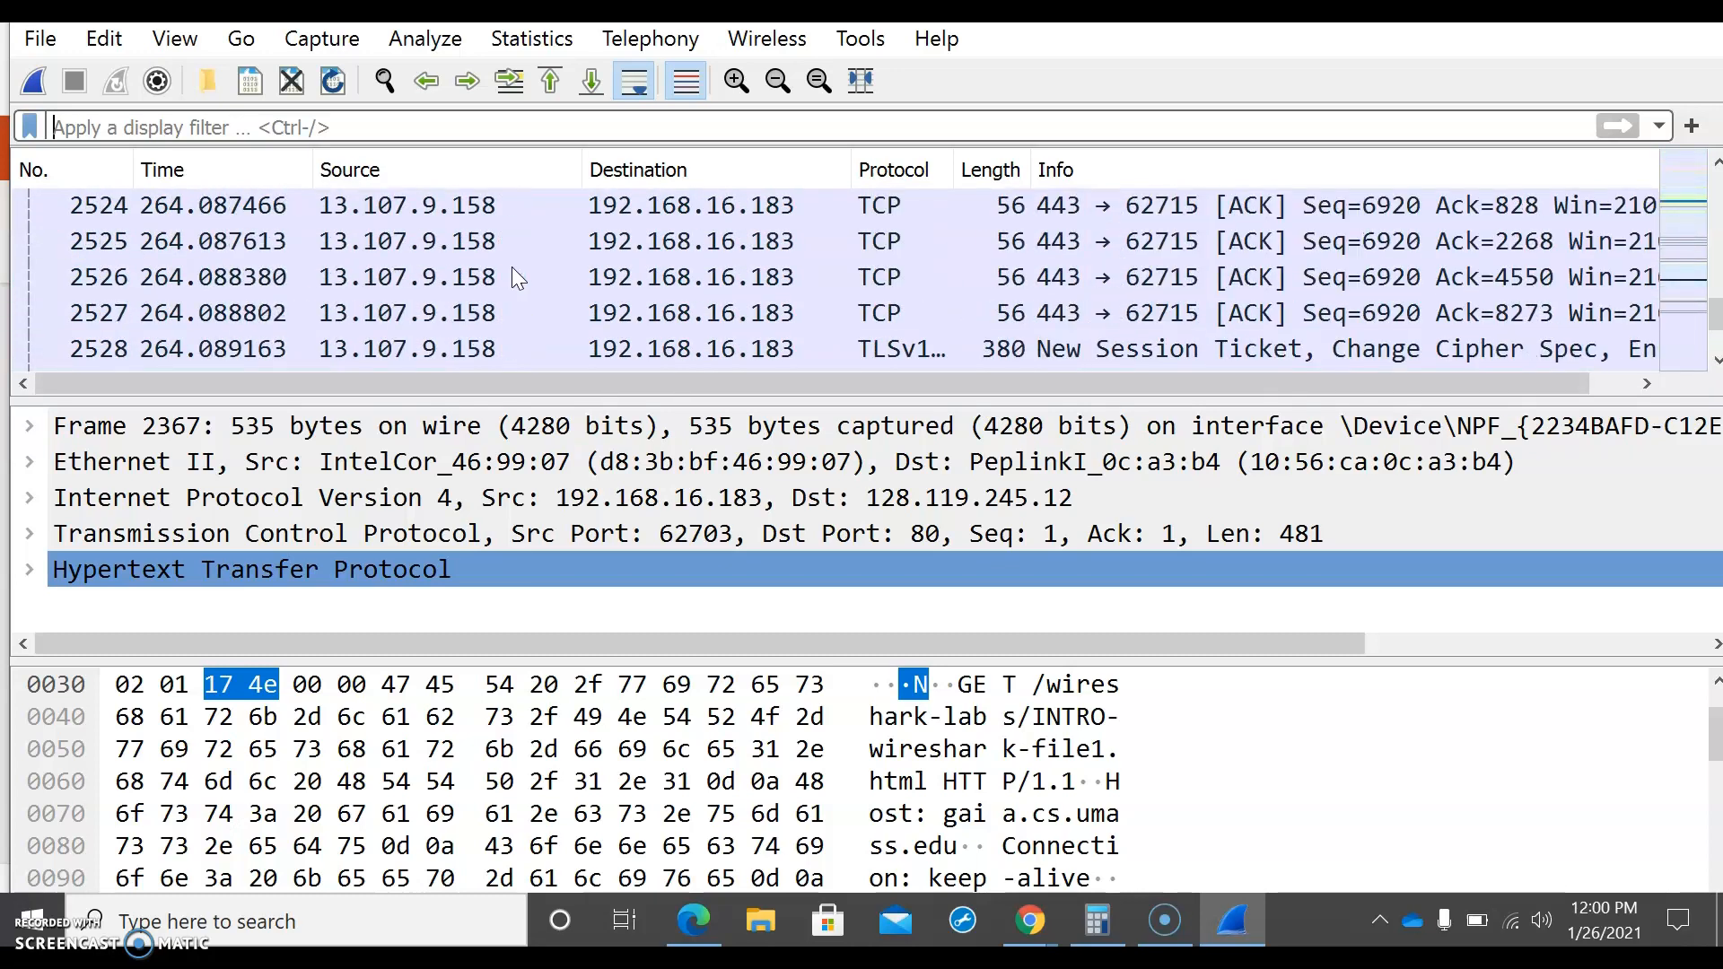
{"action": "left_click", "coordinate": [1218, 936]}
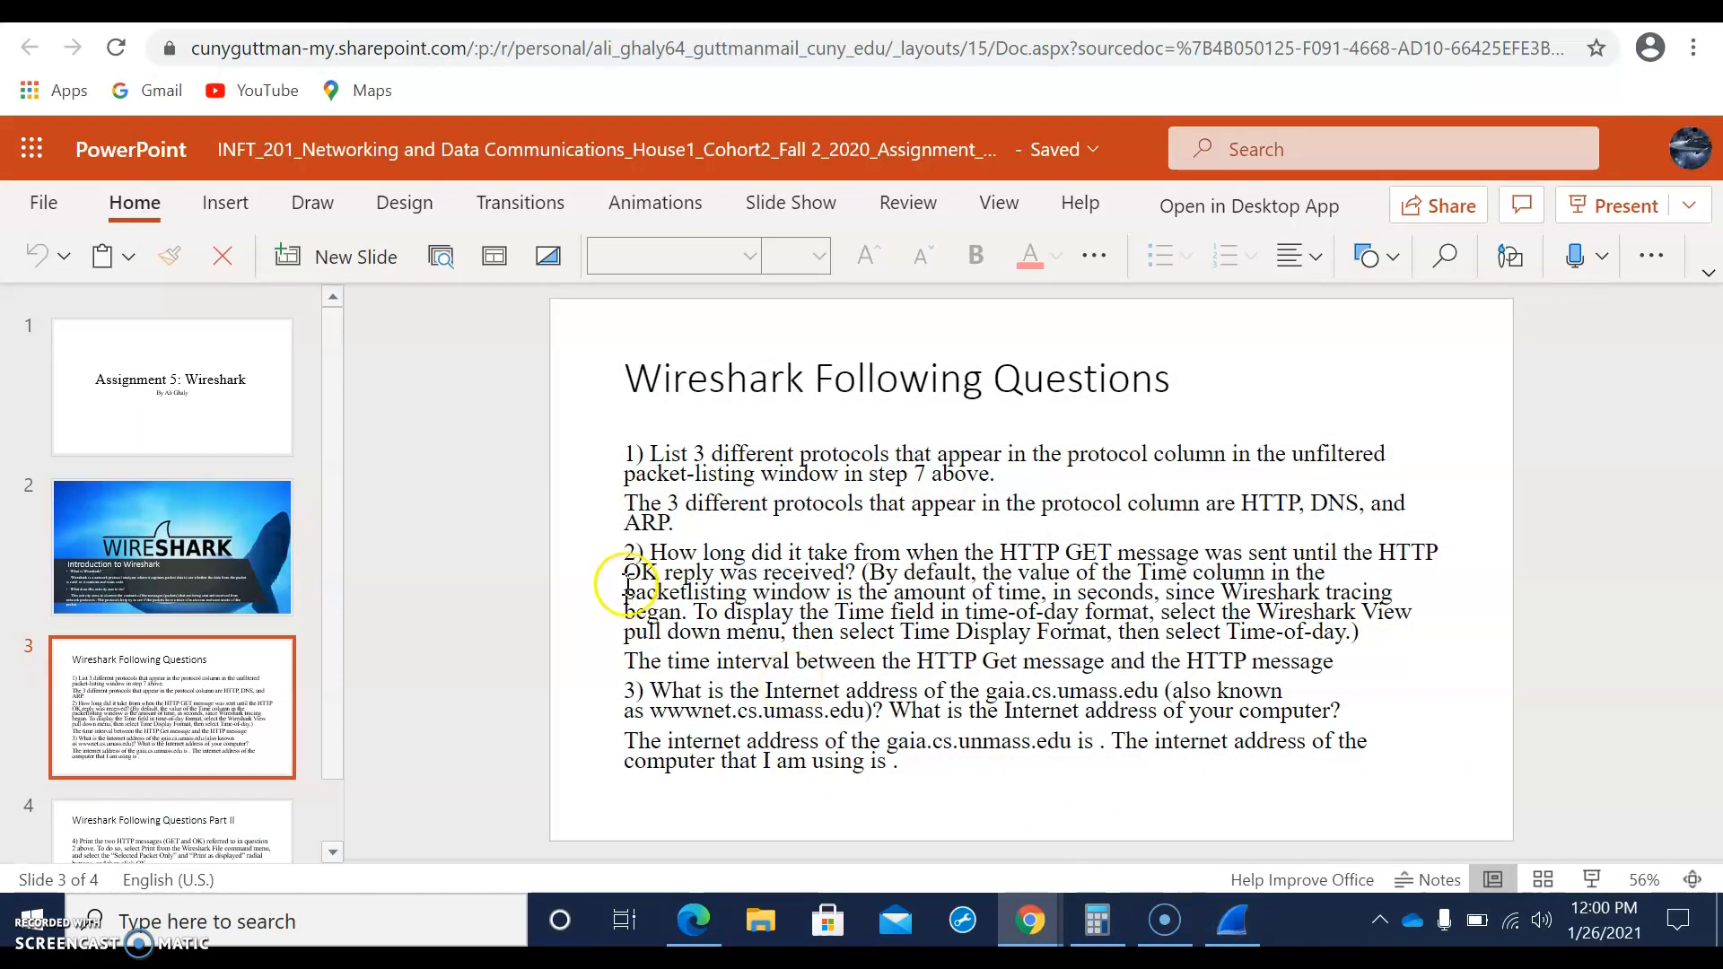
Step: Replace ARP with TCP in the answer to question 1 on the Wireshark Following Questions slide
{"action": "left_click", "coordinate": [668, 531]}
{"action": "left_click_drag", "start_coordinate": [668, 533], "coordinate": [614, 530]}
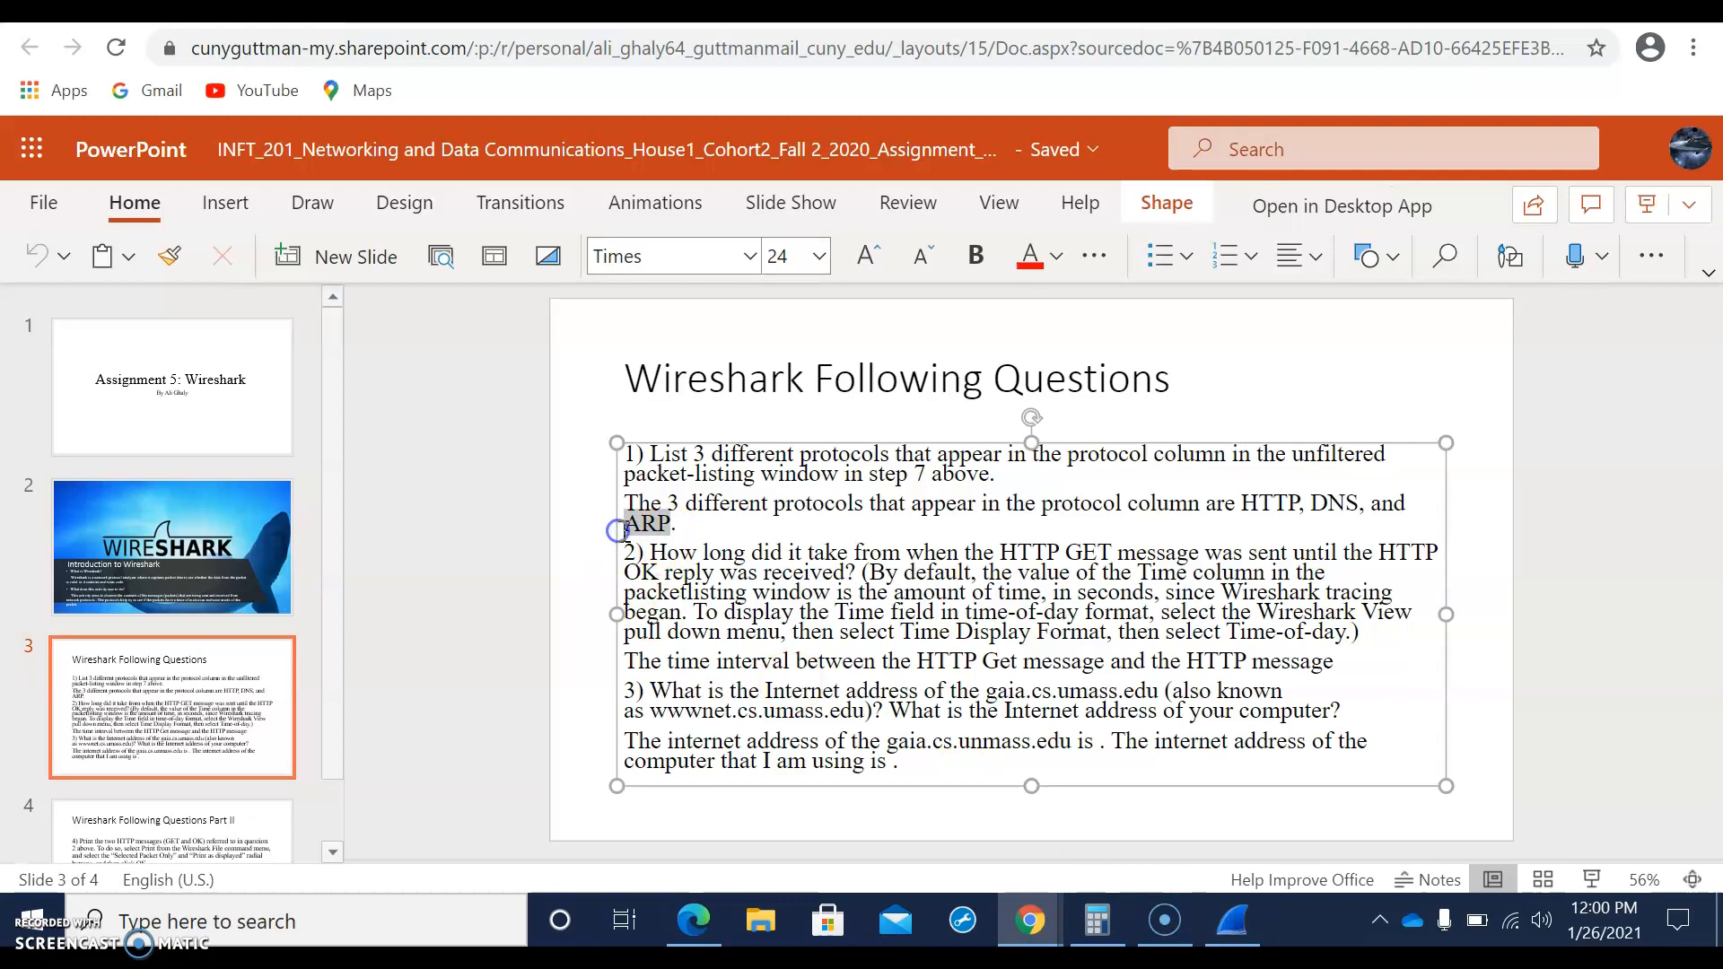
{"action": "key", "text": "BackSpace"}
{"action": "type", "text": "TCP"}
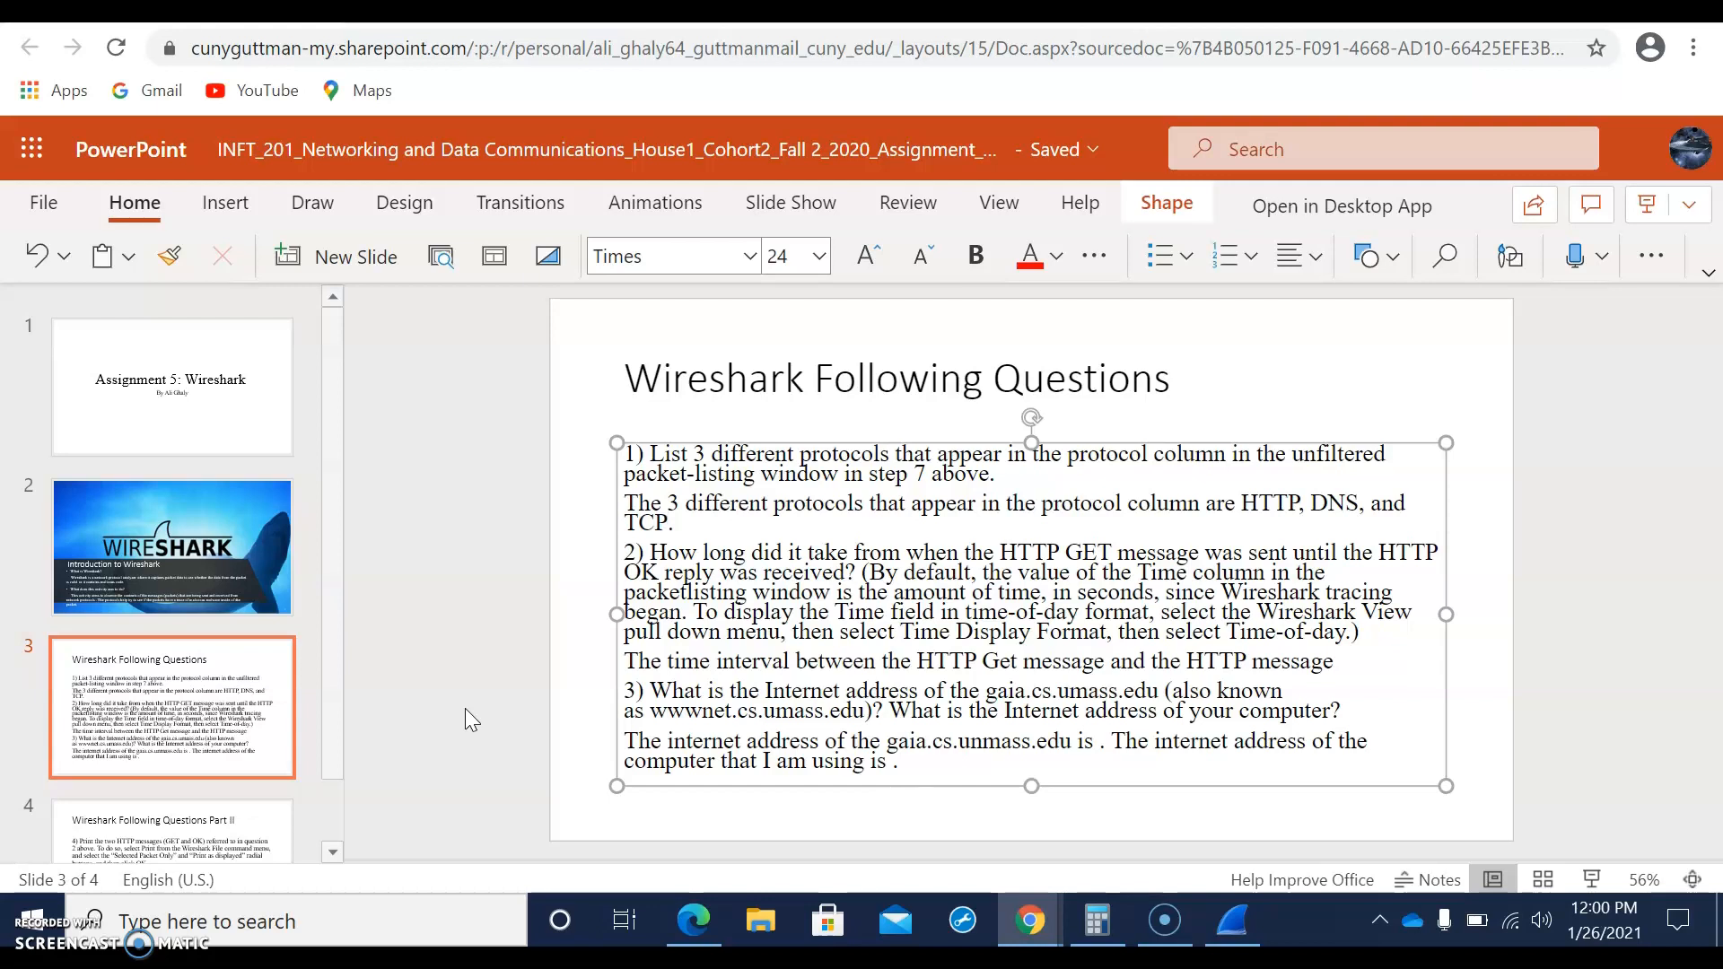
Step: Switch to Wireshark and filter the packet list with the display filter http
{"action": "left_click", "coordinate": [1232, 920]}
{"action": "left_click", "coordinate": [884, 722]}
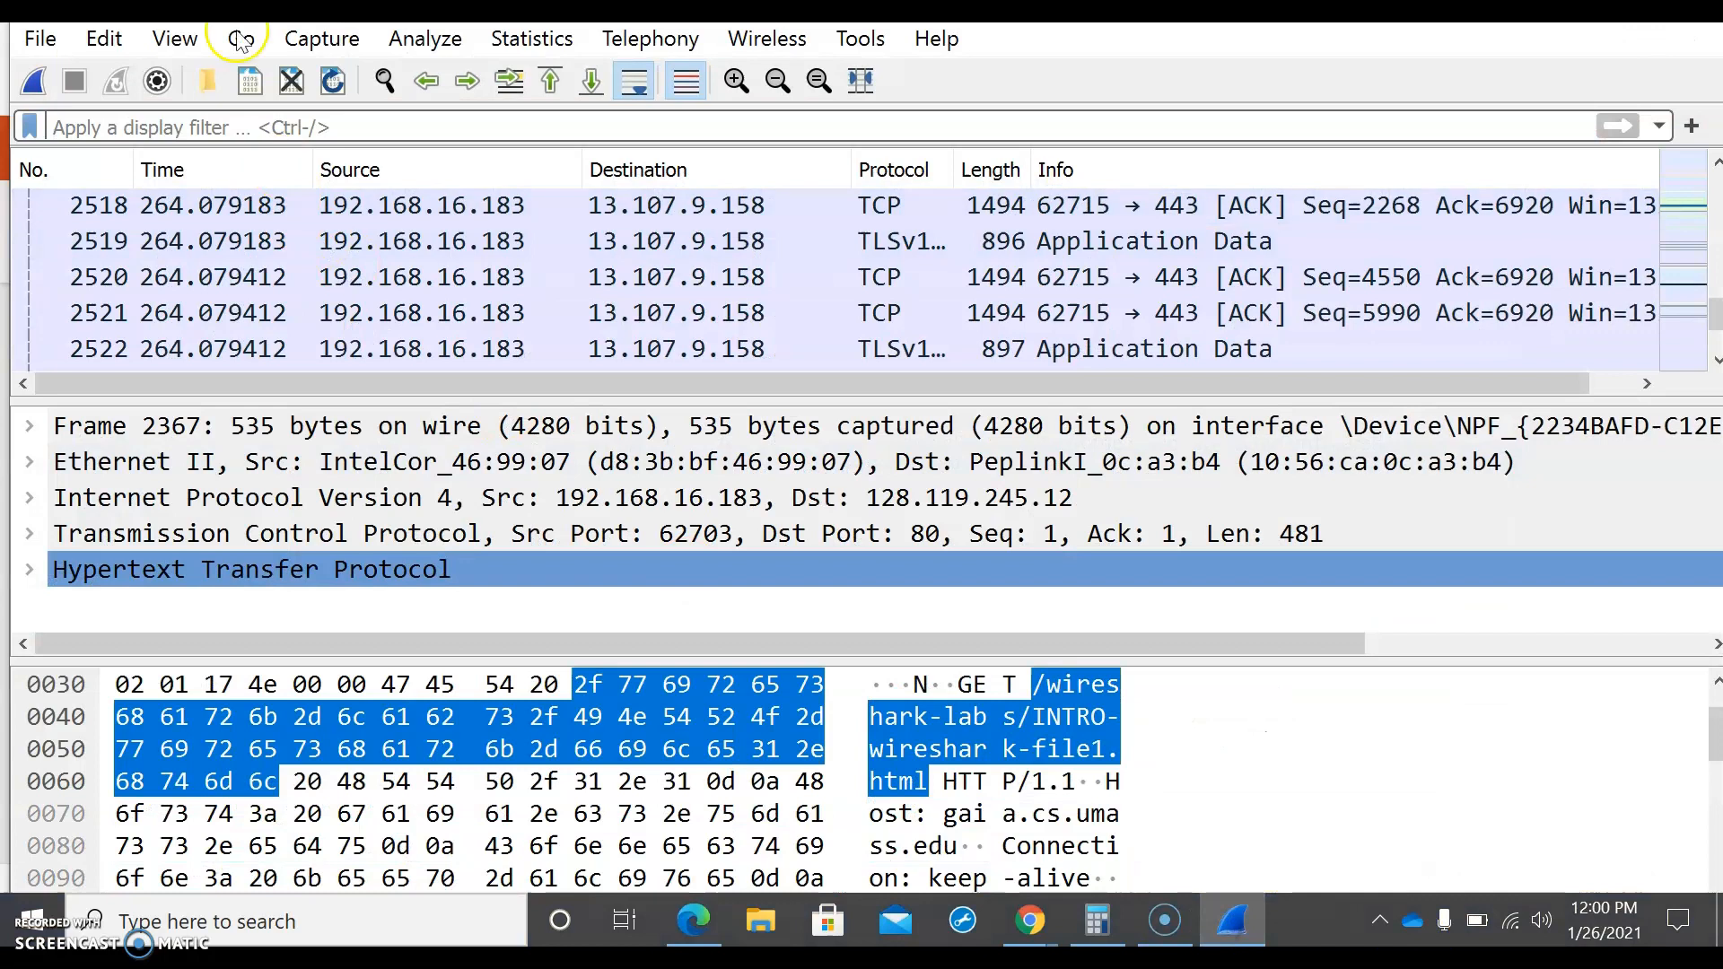
{"action": "left_click", "coordinate": [282, 133]}
{"action": "type", "text": "http"}
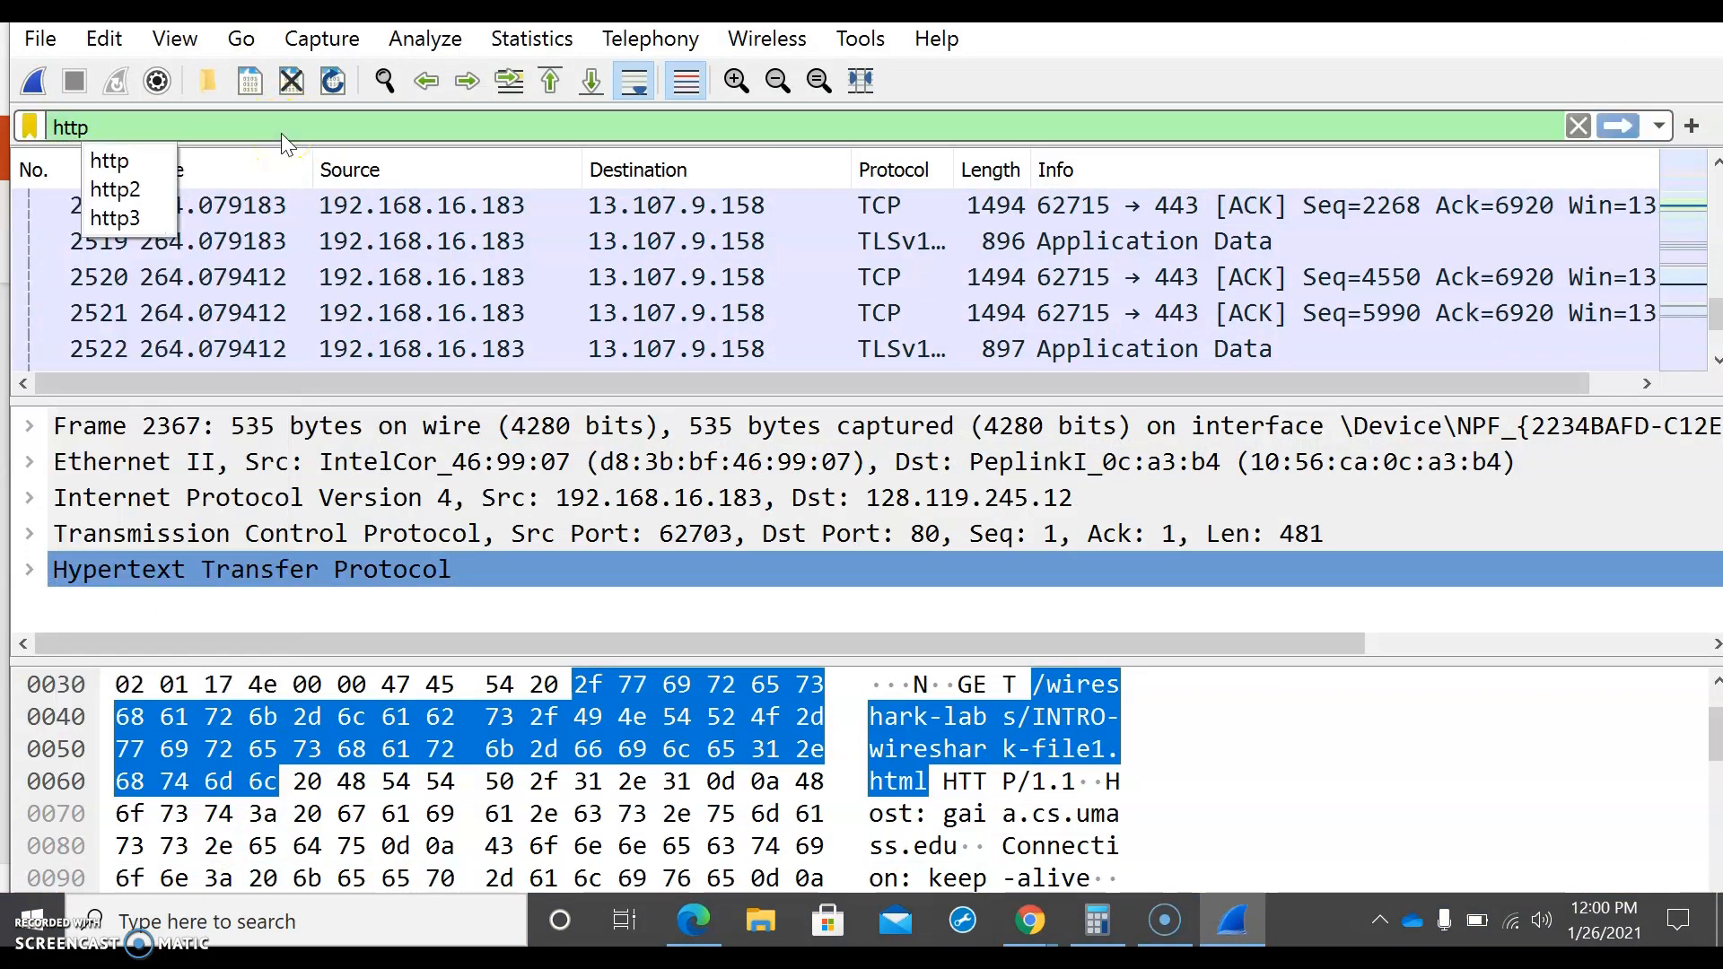
{"action": "left_click", "coordinate": [1631, 125]}
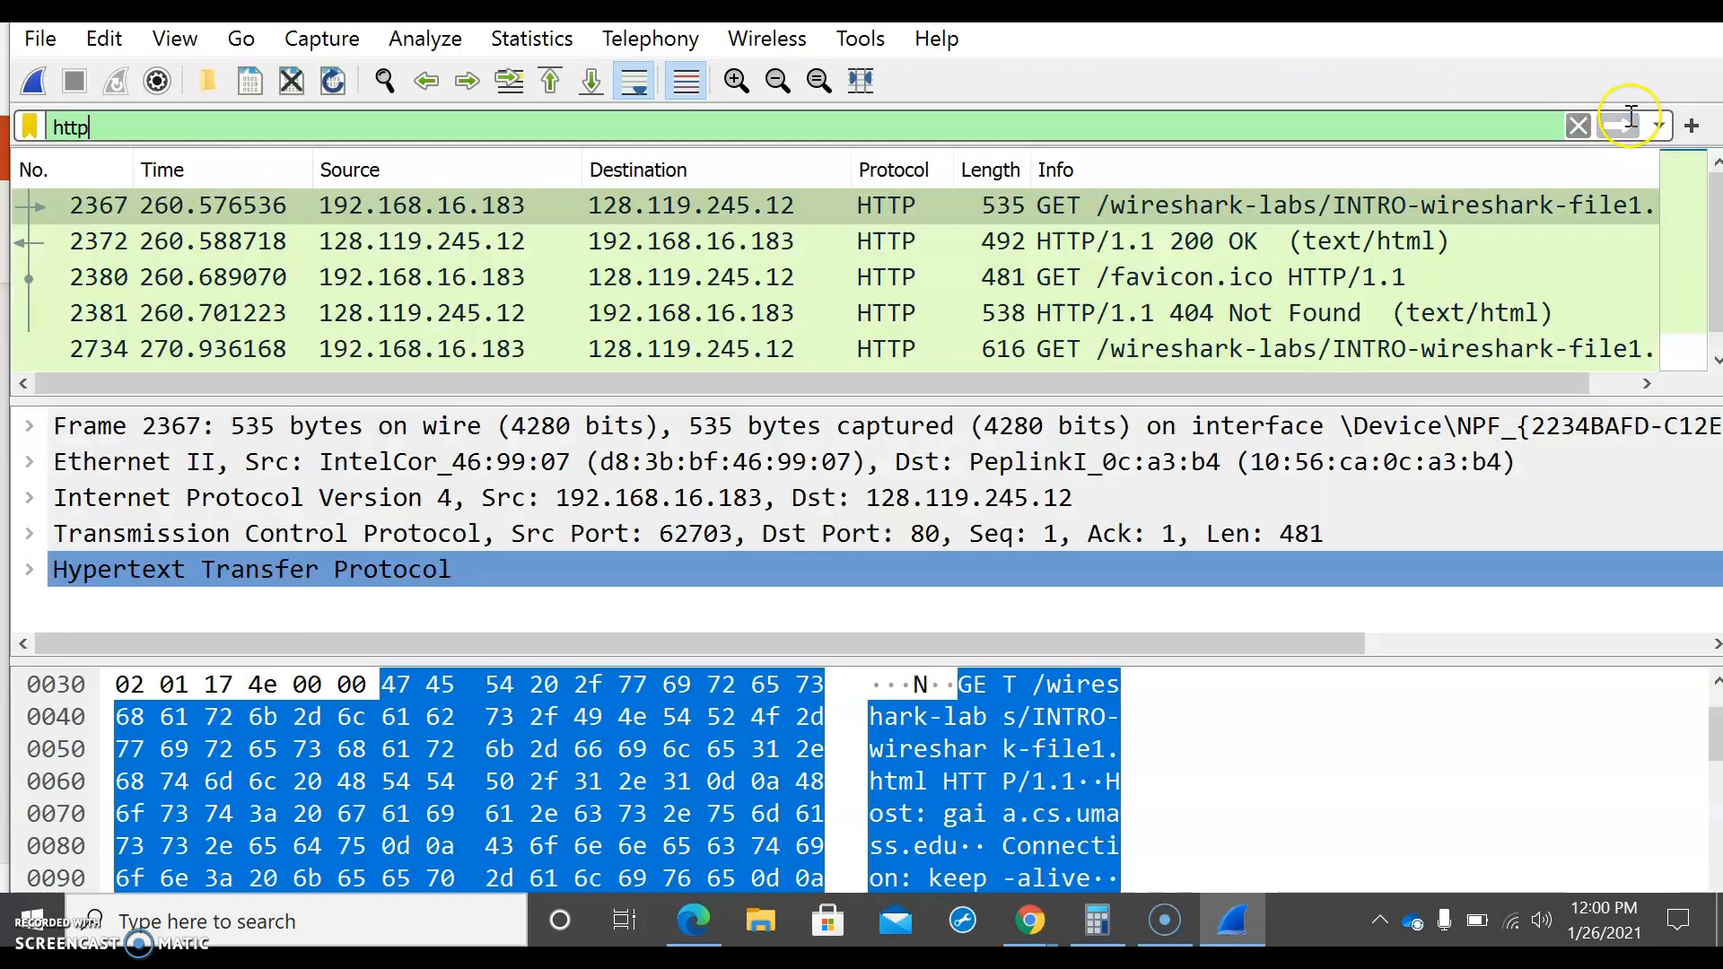
{"action": "left_click", "coordinate": [768, 216]}
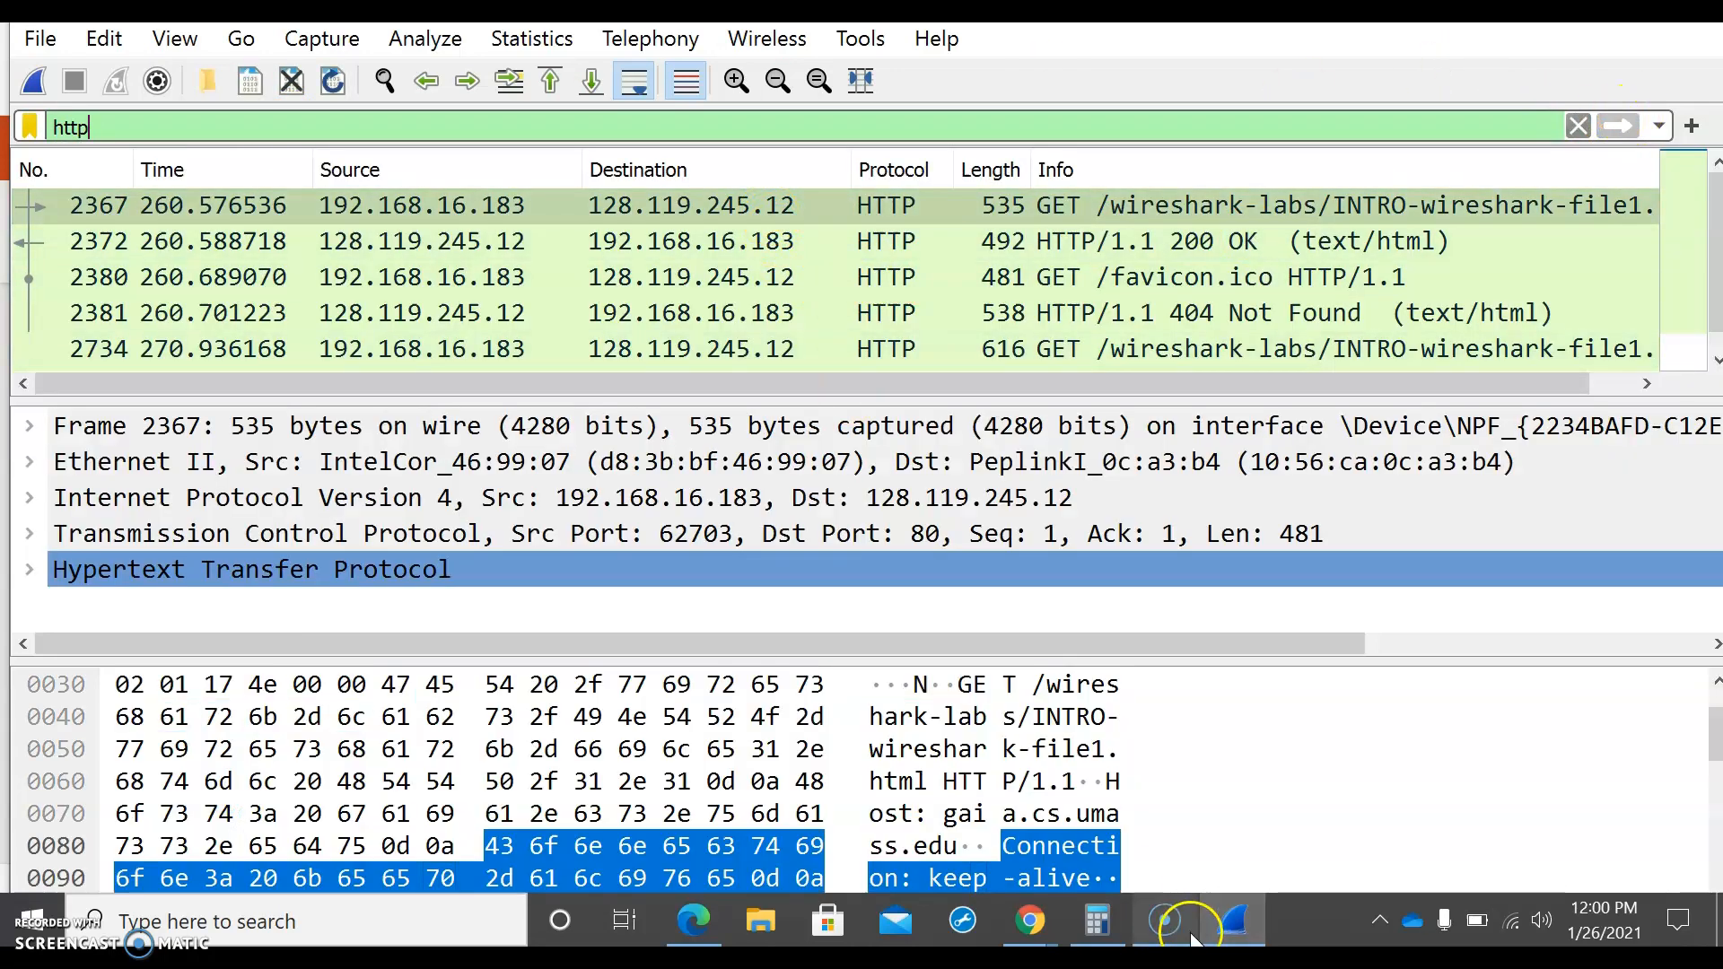
Step: Switch to Edge to read question 2's instructions on the time display format in a05-wireshark.intro.pdf, and return to Wireshark
{"action": "left_click", "coordinate": [699, 922]}
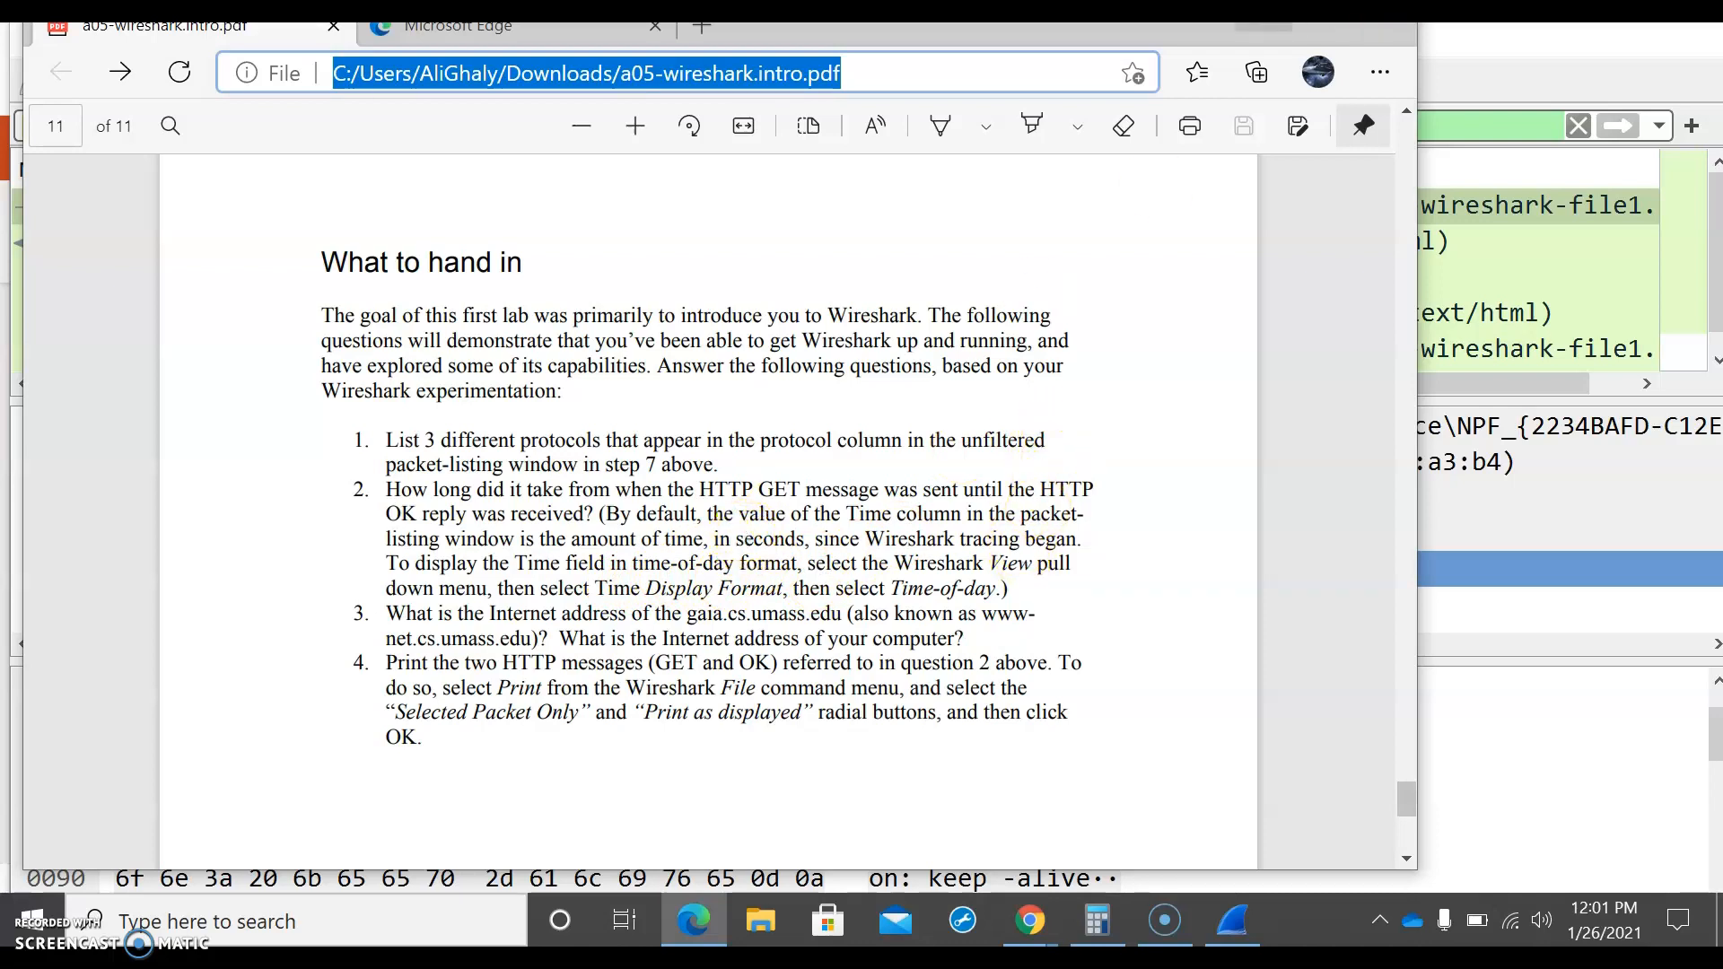
{"action": "left_click", "coordinate": [1265, 32]}
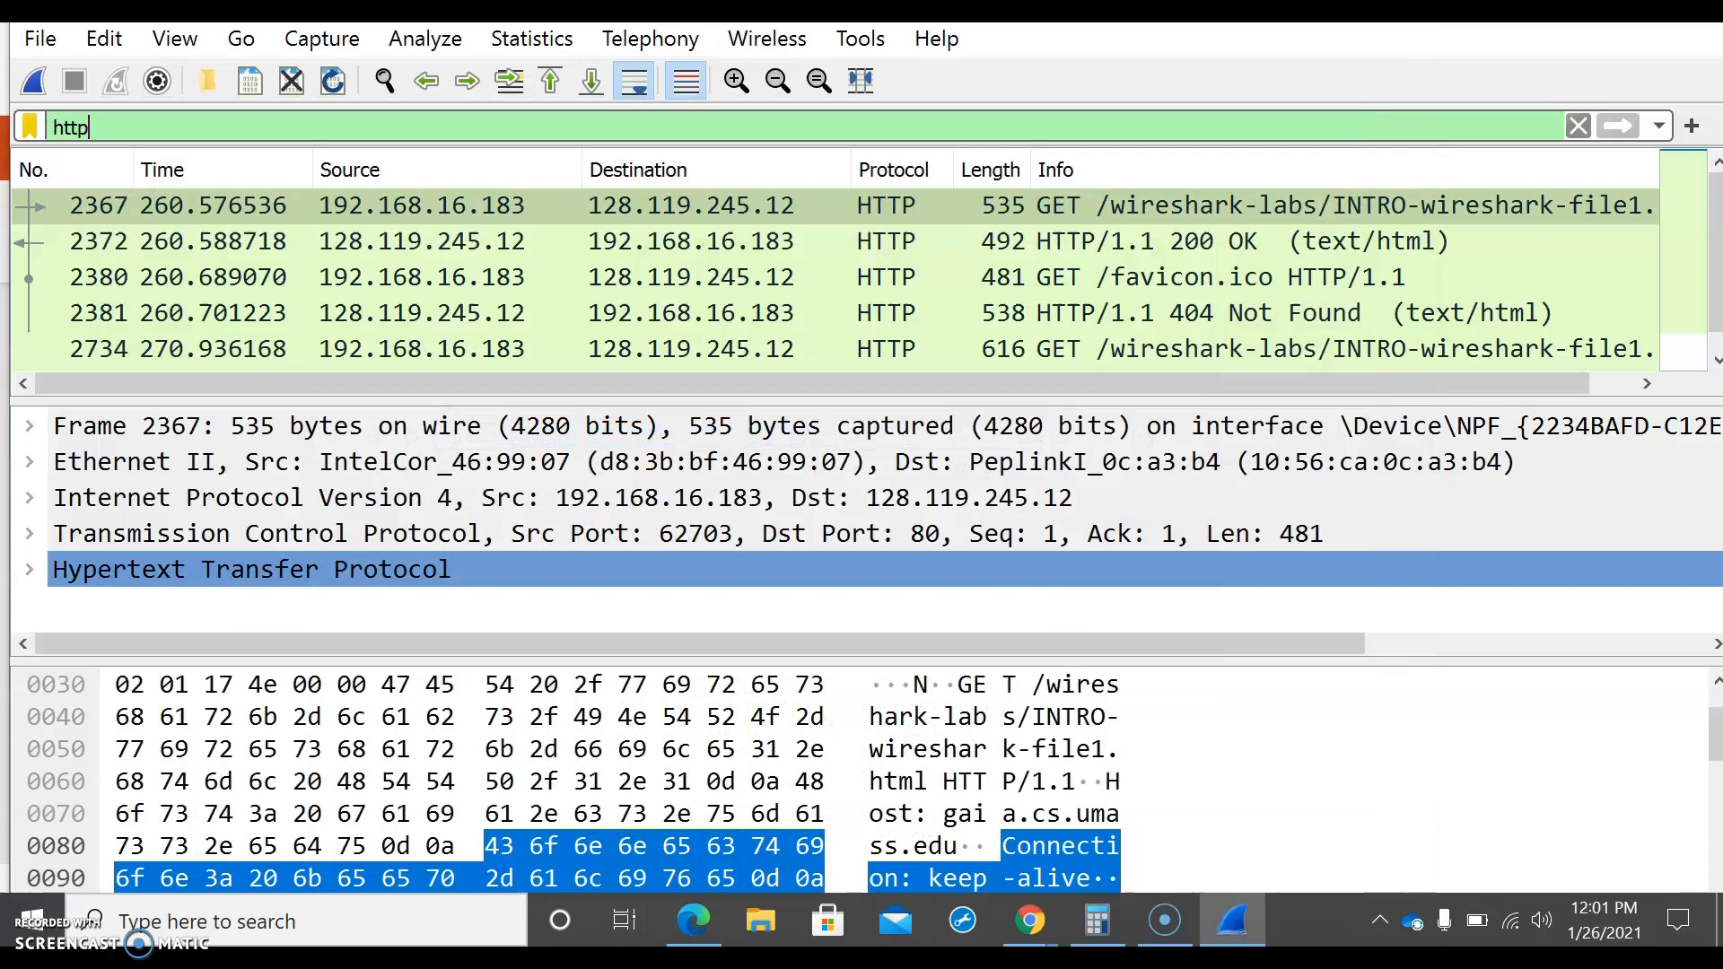
{"action": "left_click", "coordinate": [176, 39]}
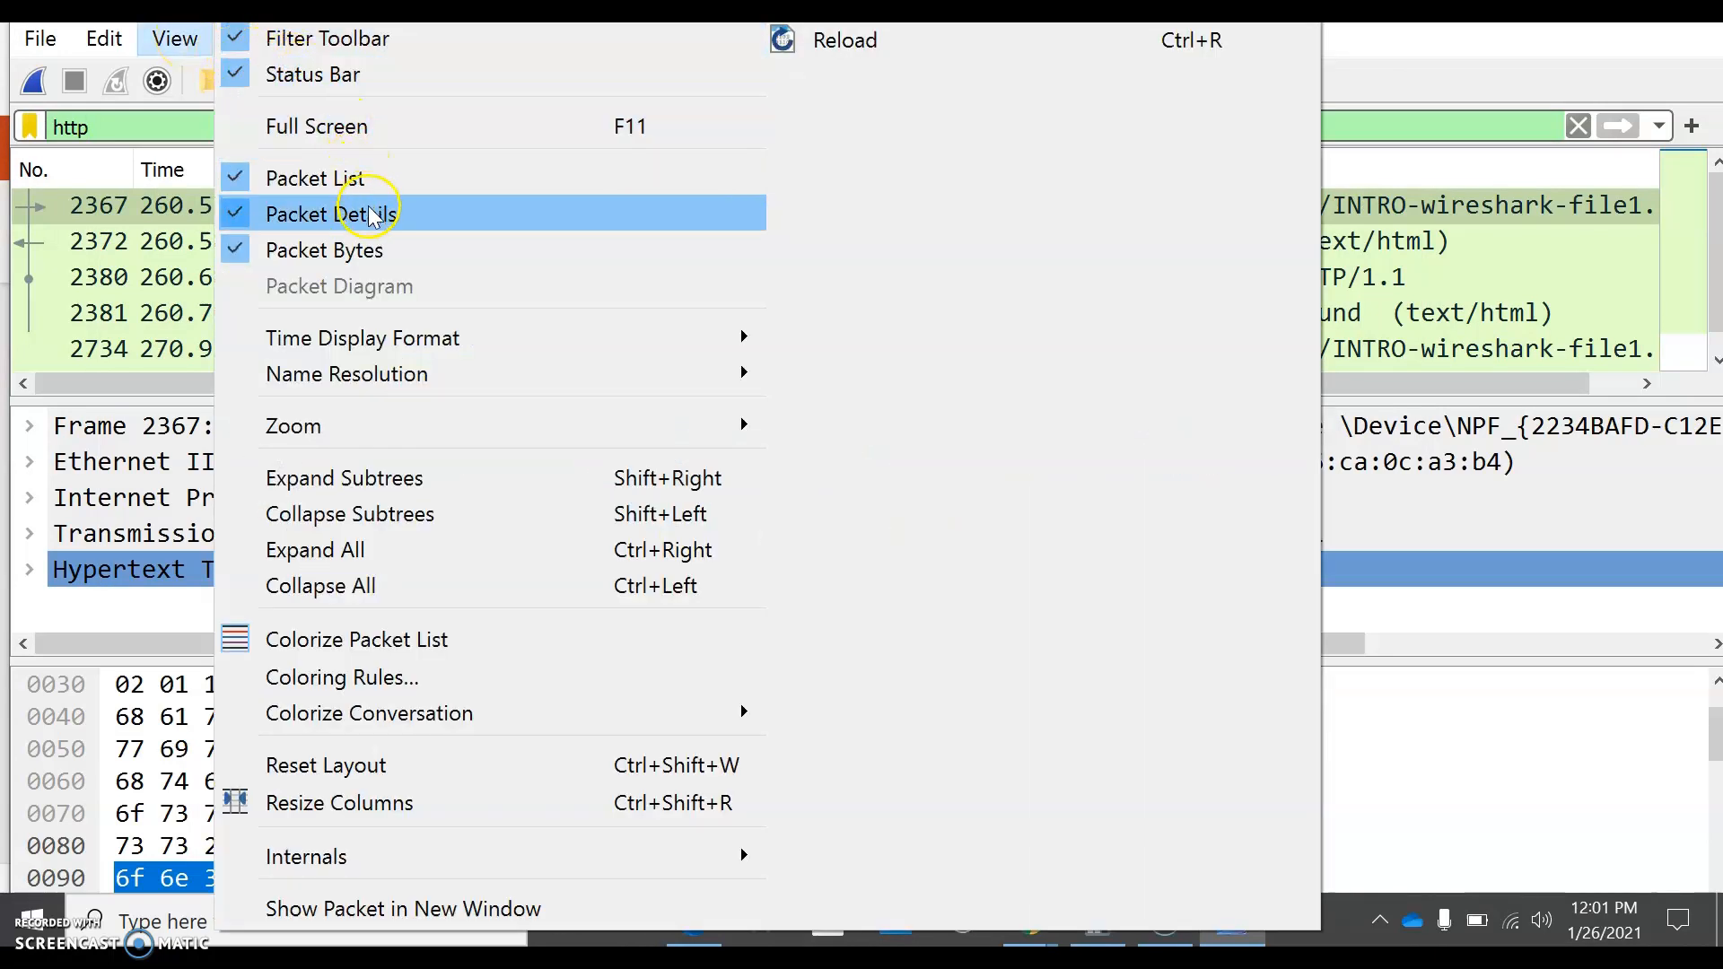
{"action": "mouse_move", "coordinate": [411, 345]}
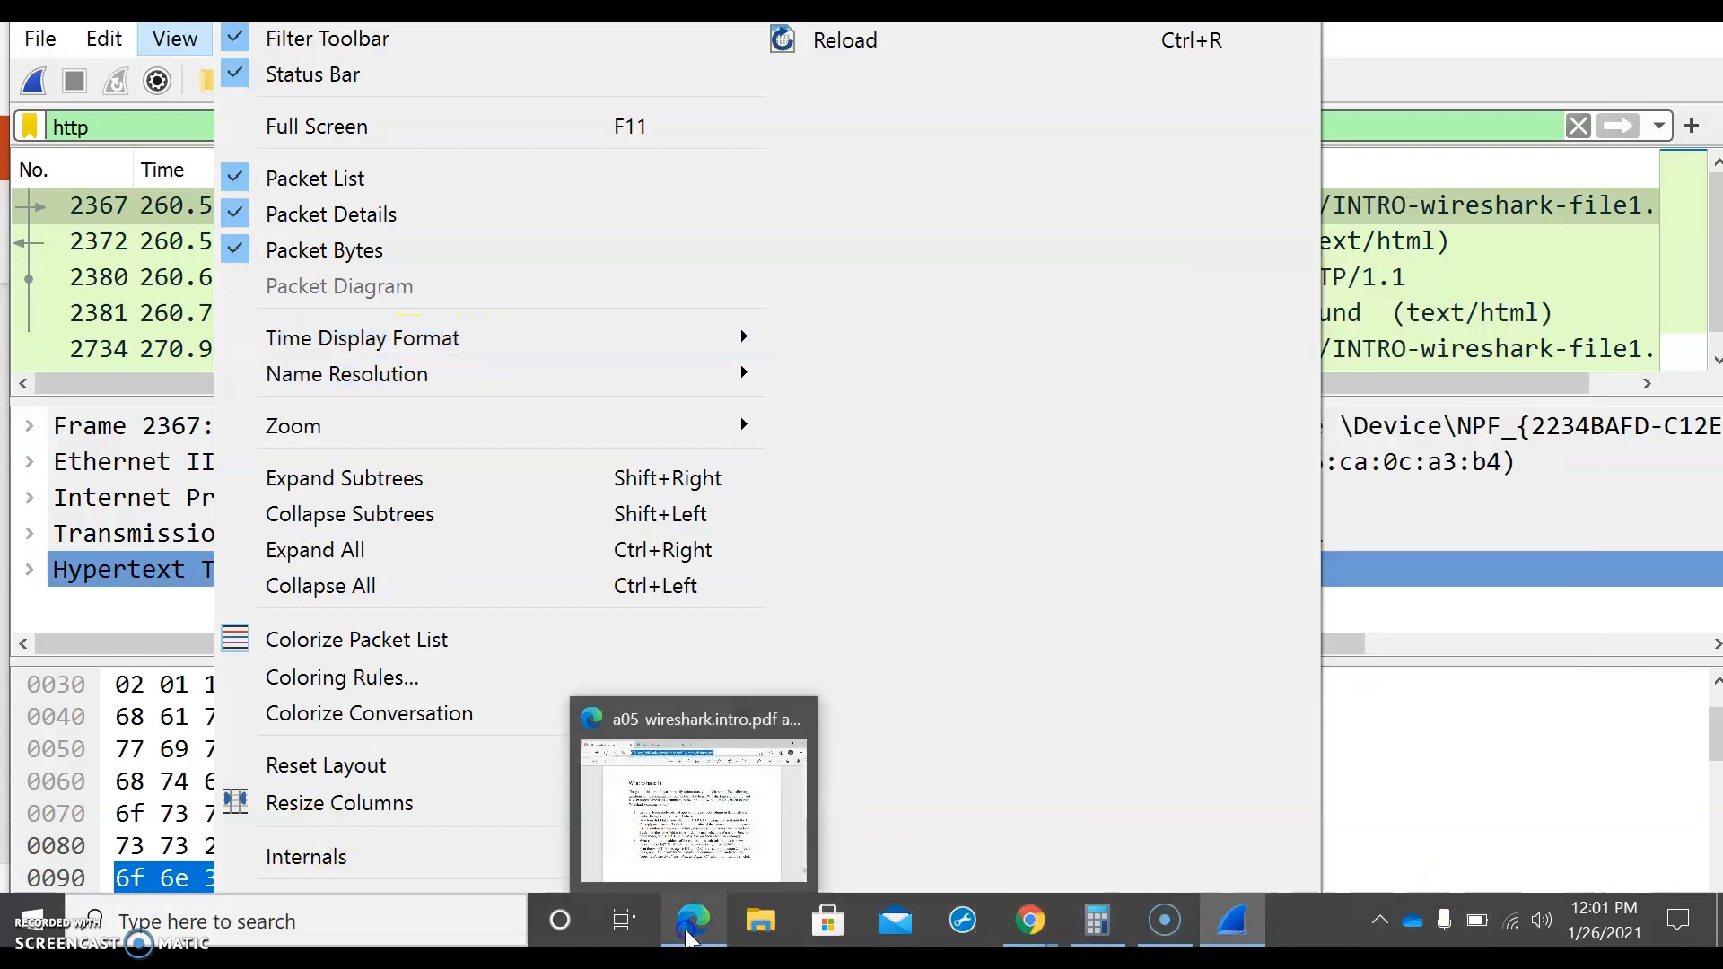
{"action": "left_click", "coordinate": [693, 920]}
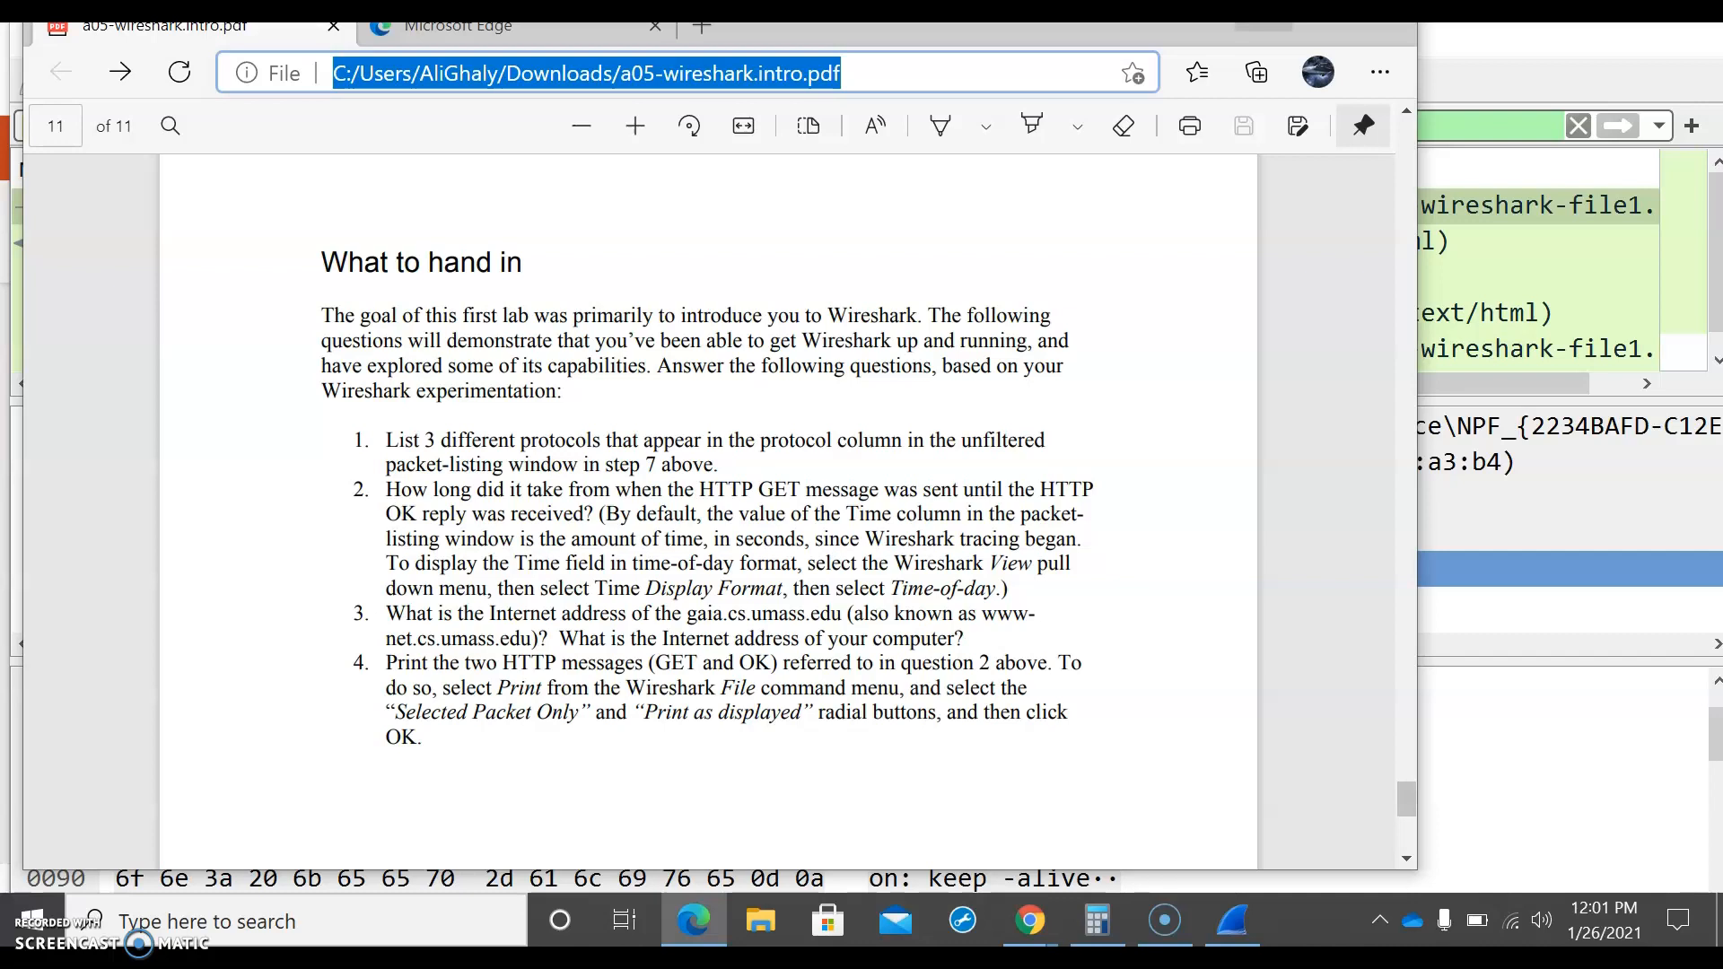
{"action": "left_click", "coordinate": [1264, 12]}
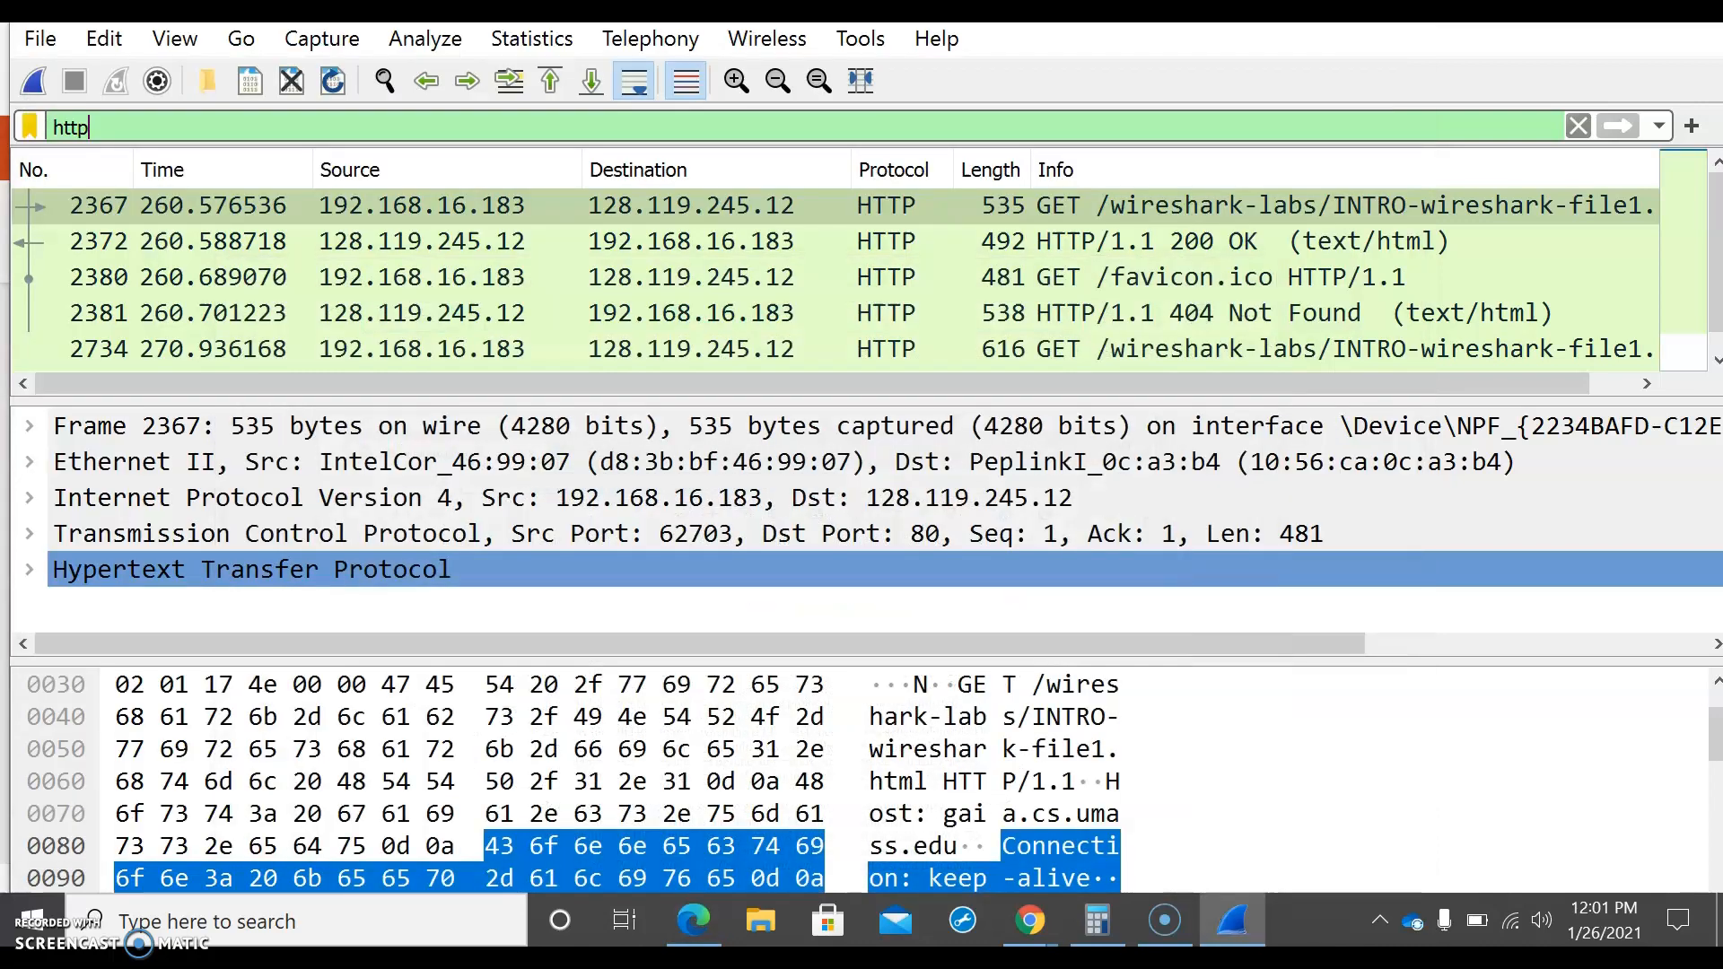
Step: Set the time display format to Time of Day and widen the Time column of the packet list
{"action": "left_click", "coordinate": [202, 32]}
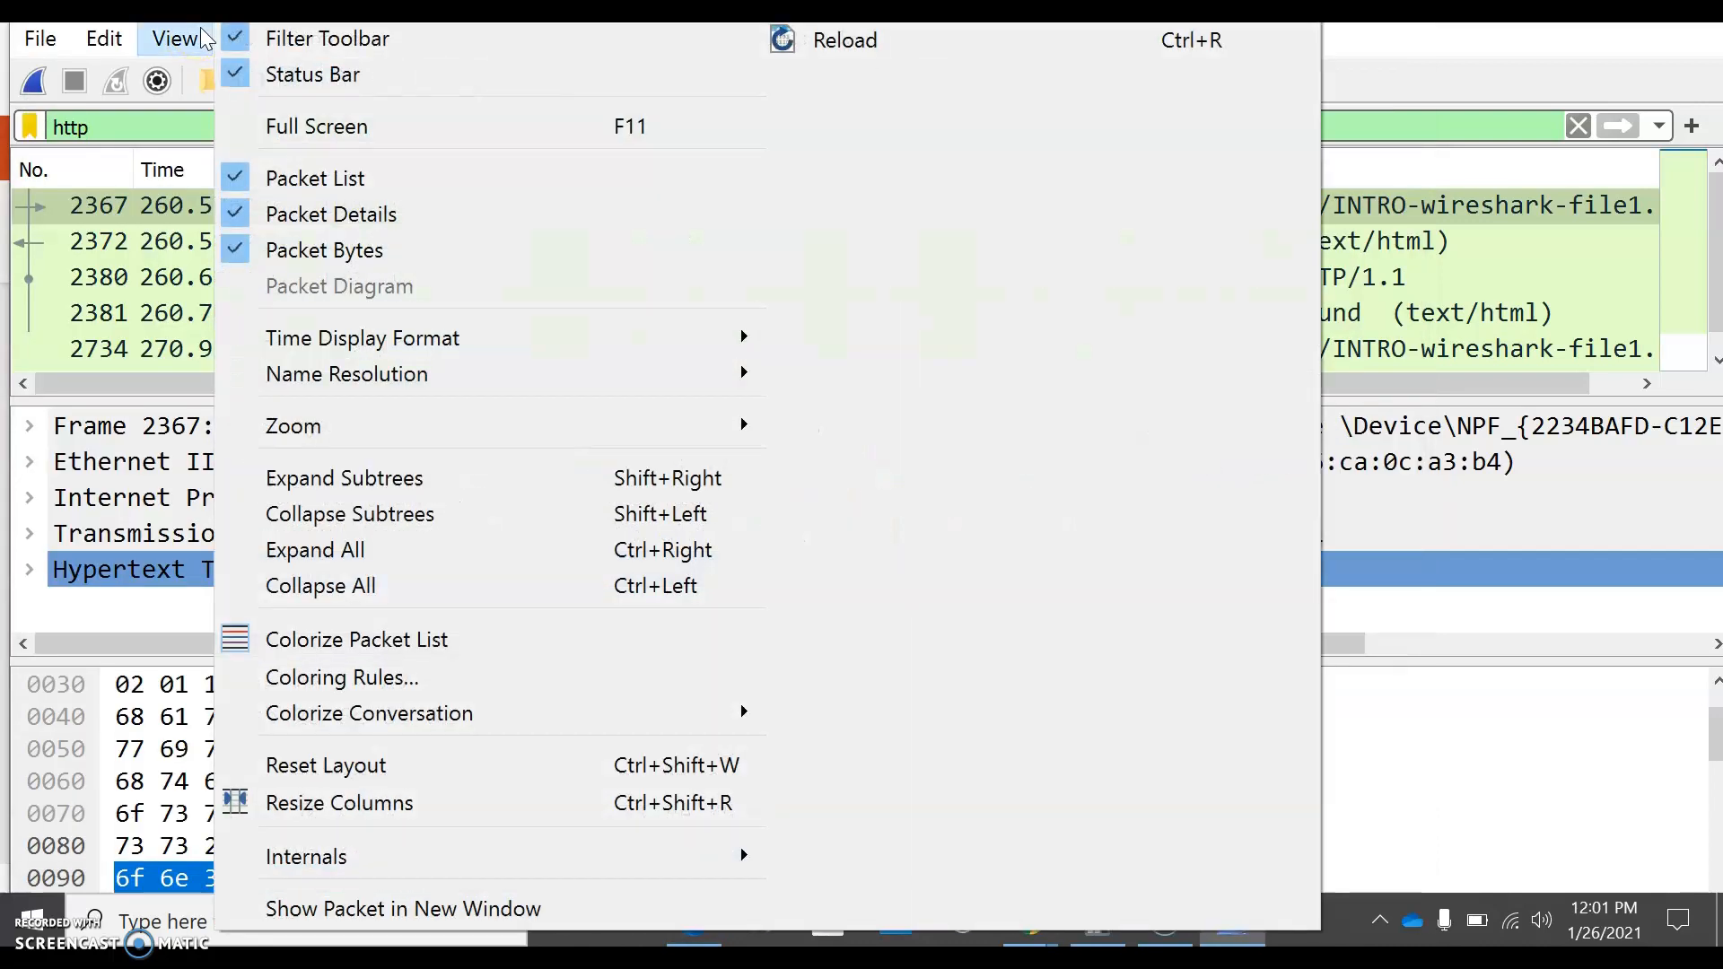
{"action": "mouse_move", "coordinate": [434, 339]}
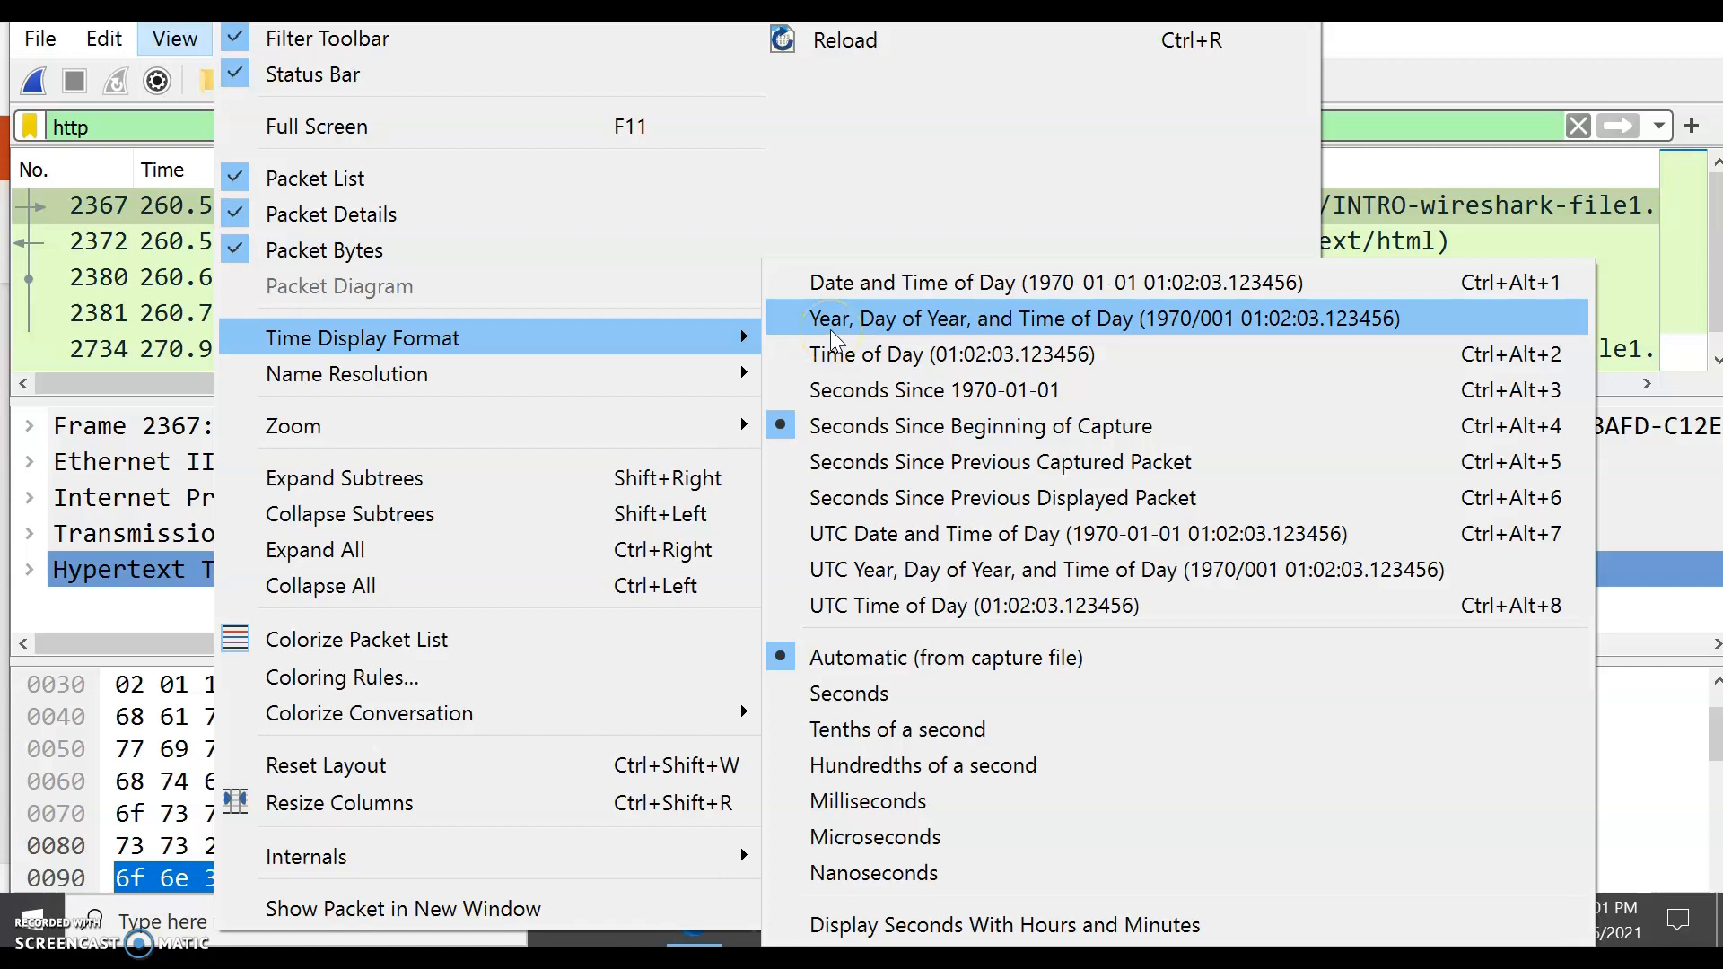
{"action": "left_click", "coordinate": [844, 359]}
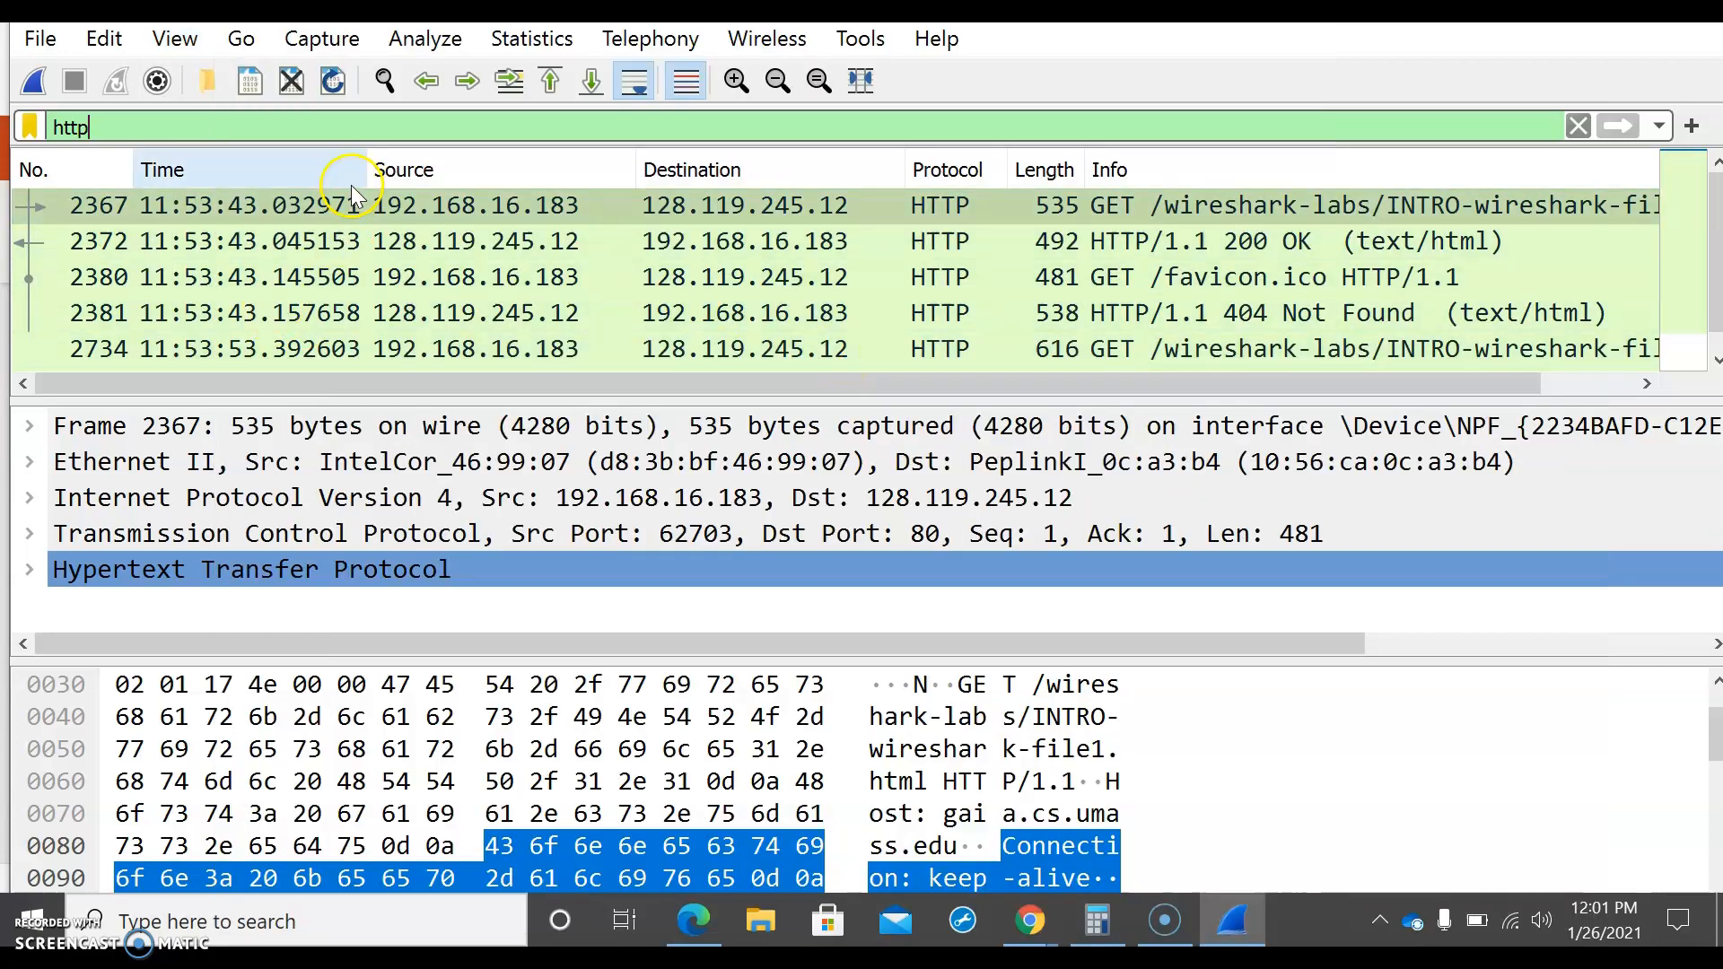
{"action": "left_click_drag", "start_coordinate": [366, 174], "coordinate": [429, 174]}
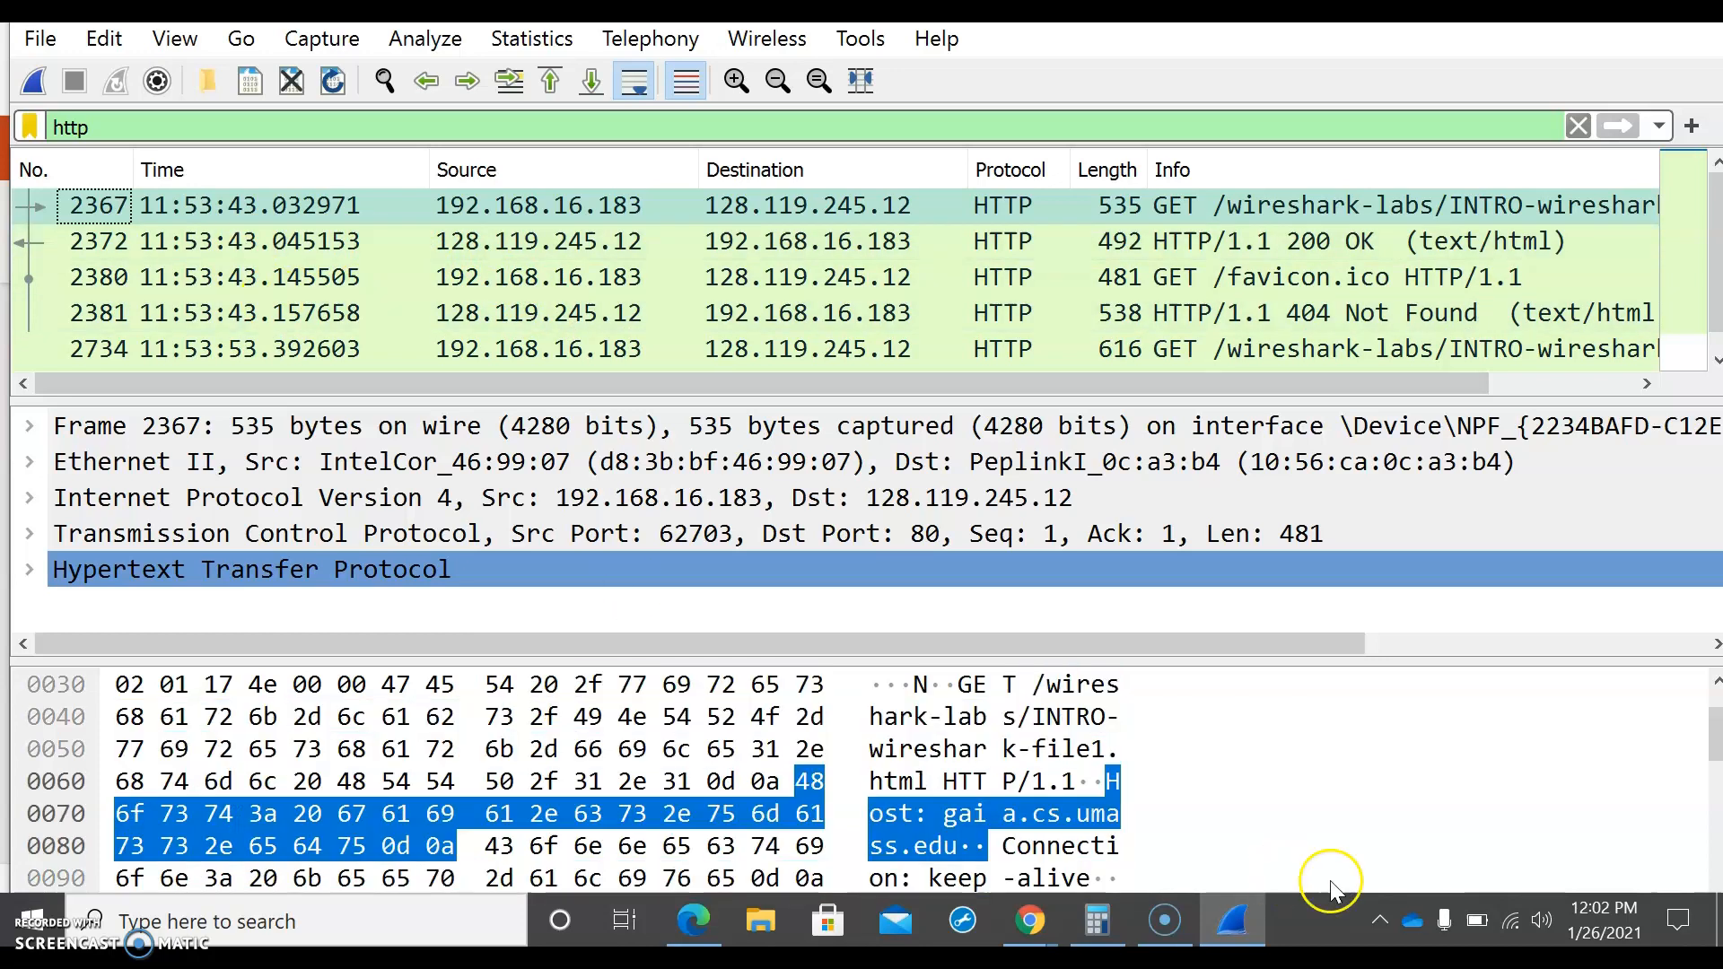
Step: Switch to Calculator, move it clear of the Time column, and subtract the GET message's seconds from the OK reply's 43.045153
{"action": "left_click", "coordinate": [1096, 935]}
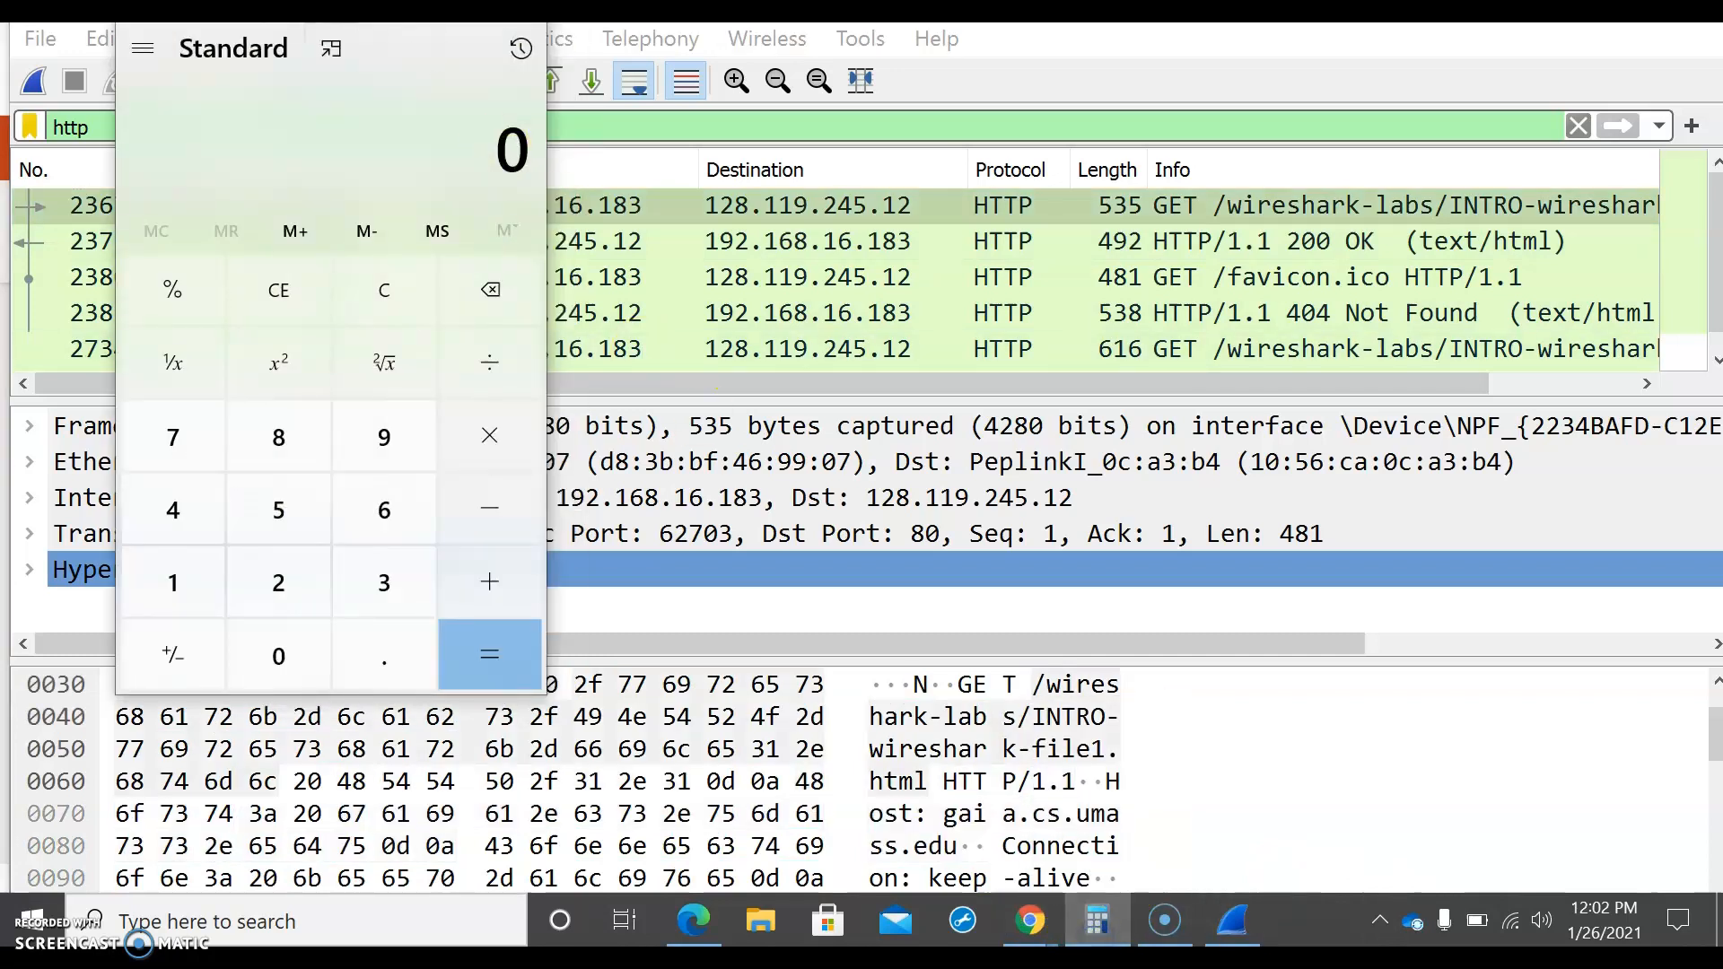
{"action": "left_click_drag", "start_coordinate": [224, 2], "coordinate": [772, 31]}
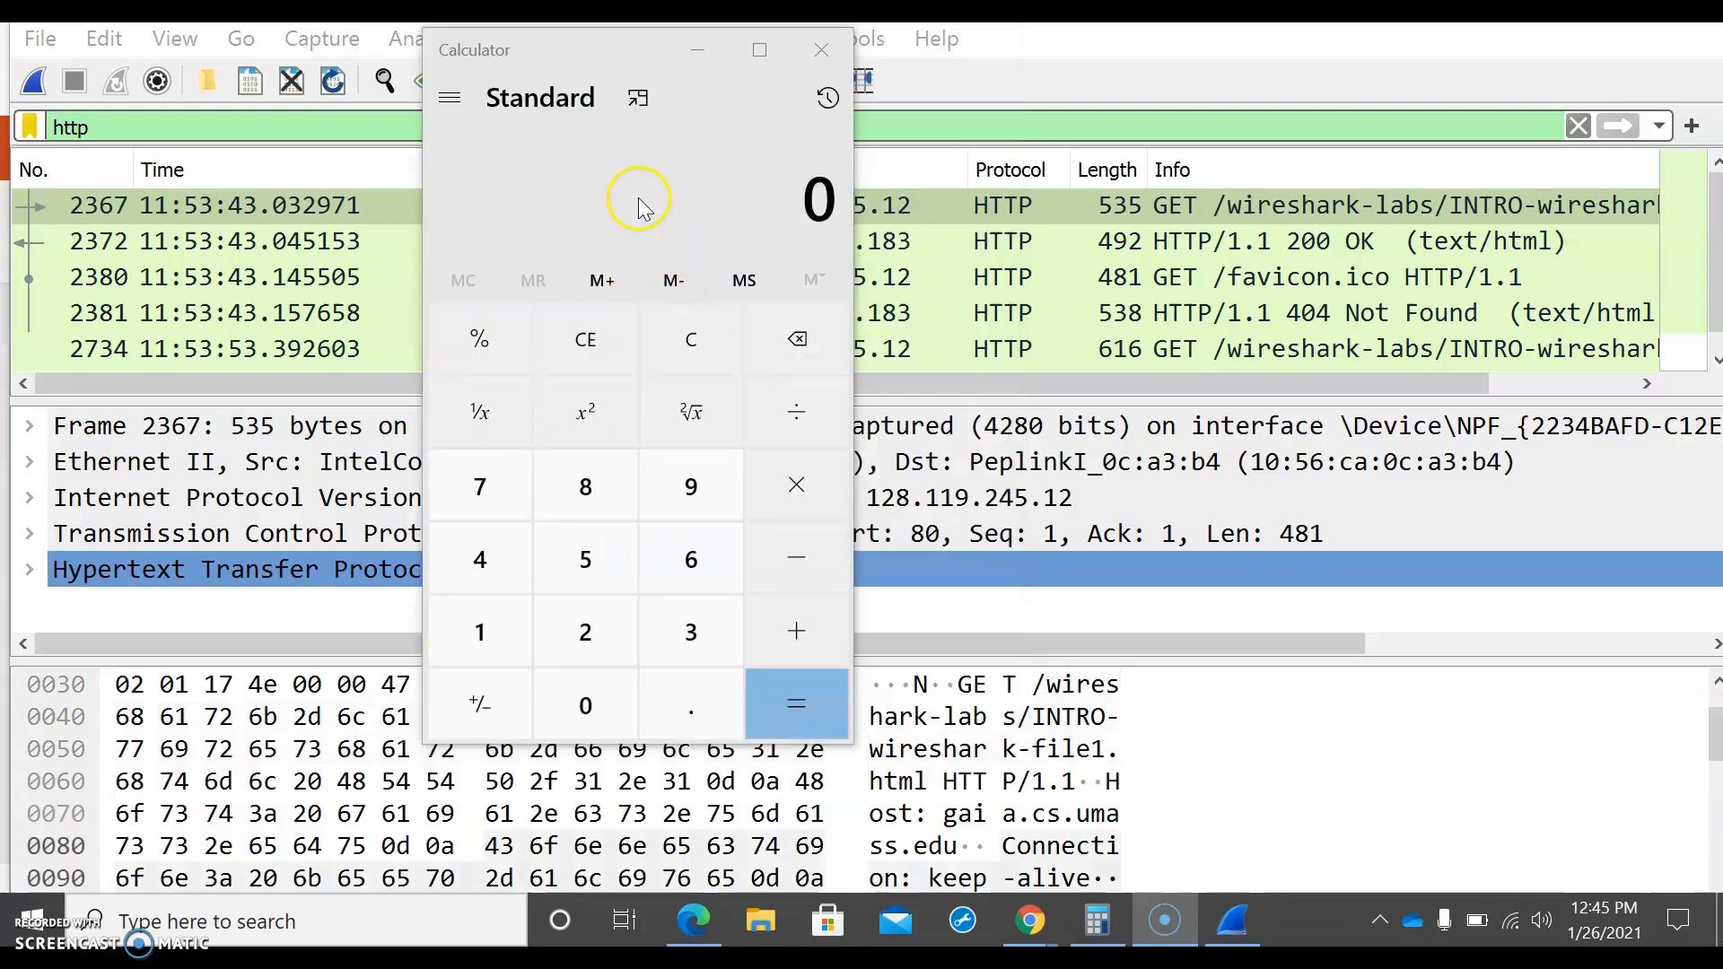
{"action": "left_click", "coordinate": [481, 562]}
{"action": "left_click", "coordinate": [662, 639]}
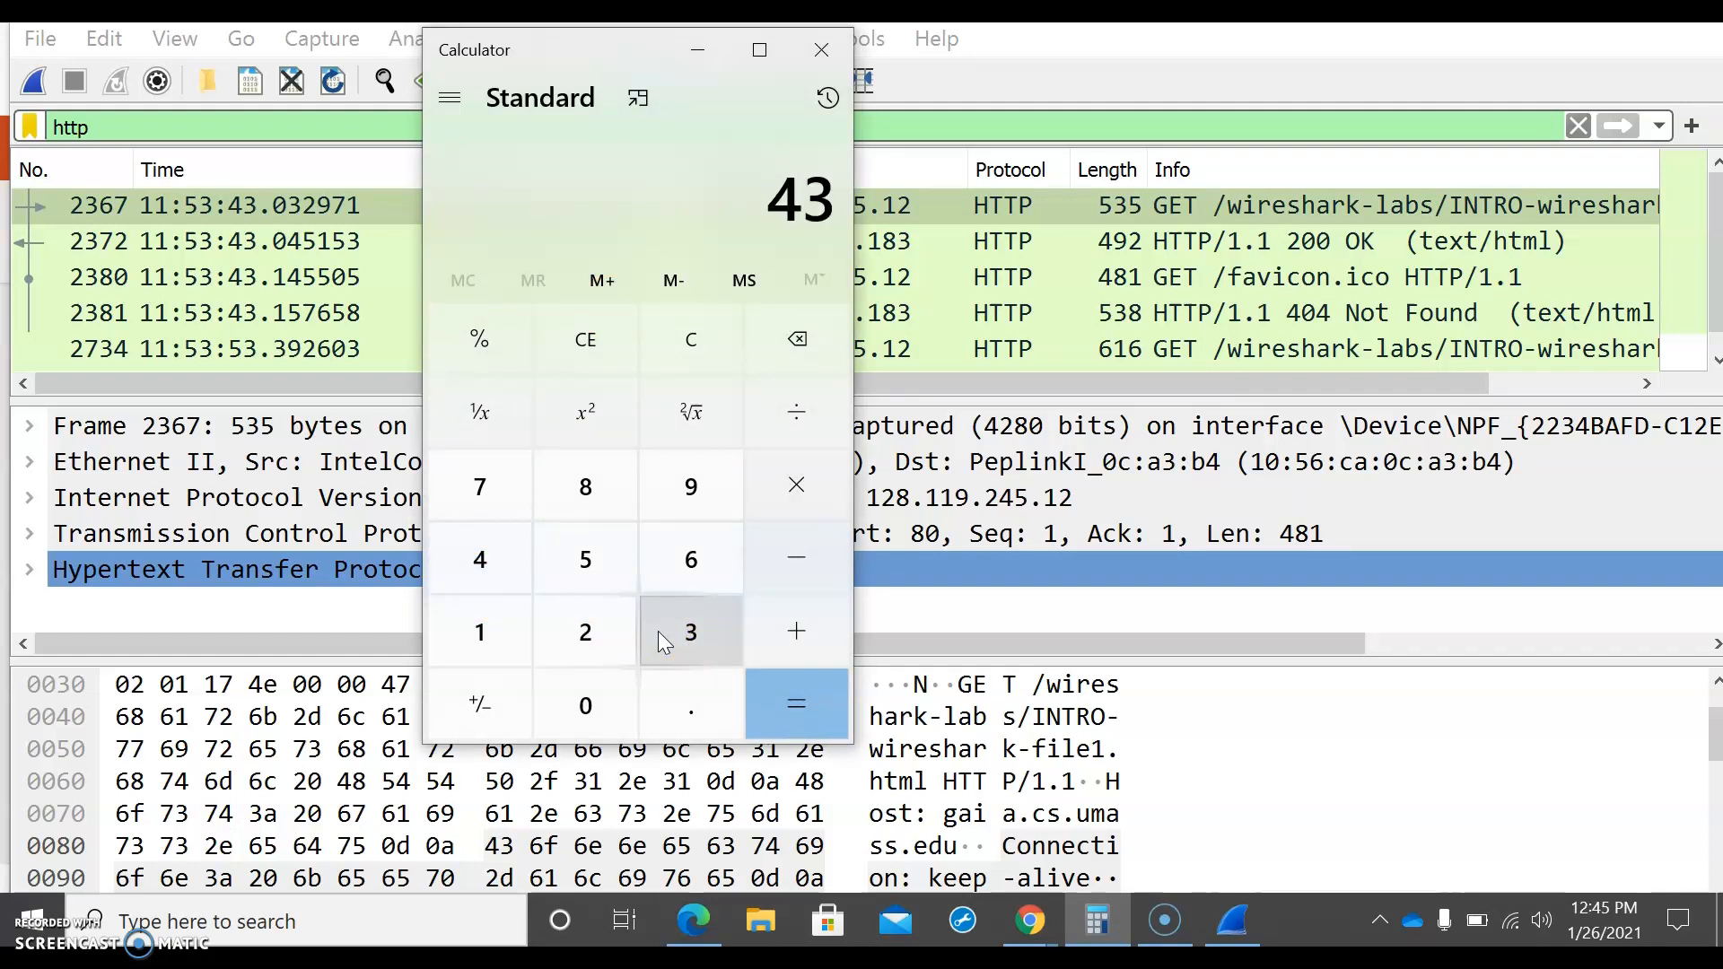
{"action": "key", "text": "period"}
{"action": "type", "text": "04"}
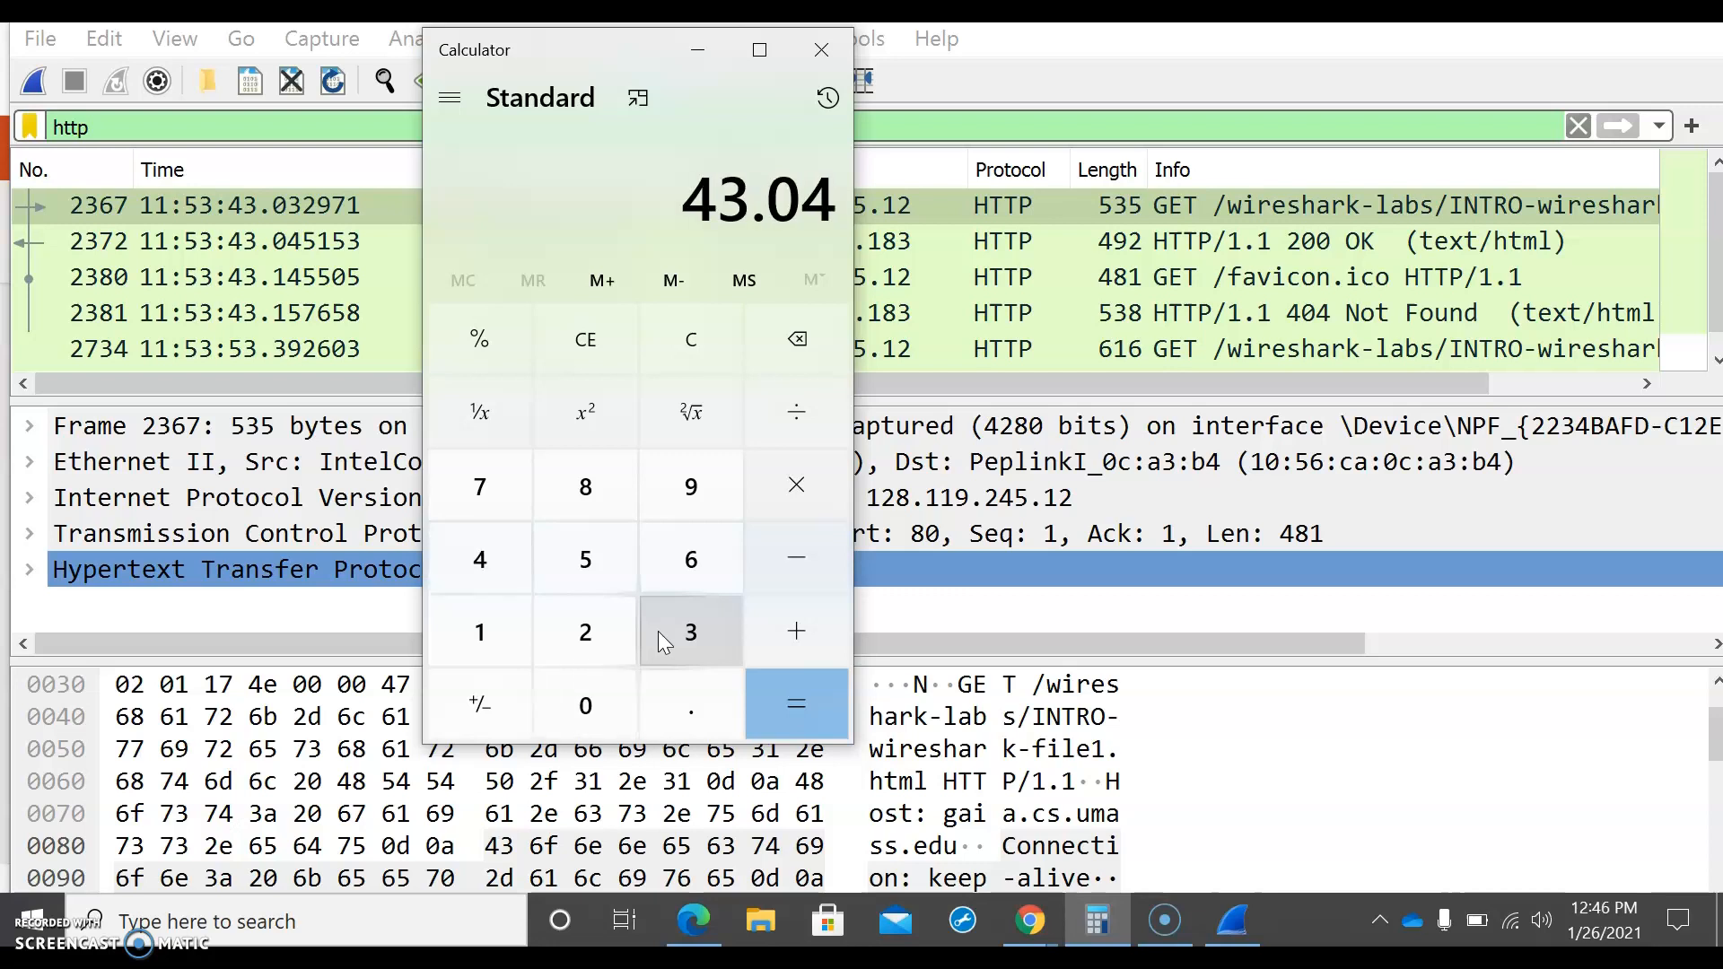
{"action": "type", "text": "51"}
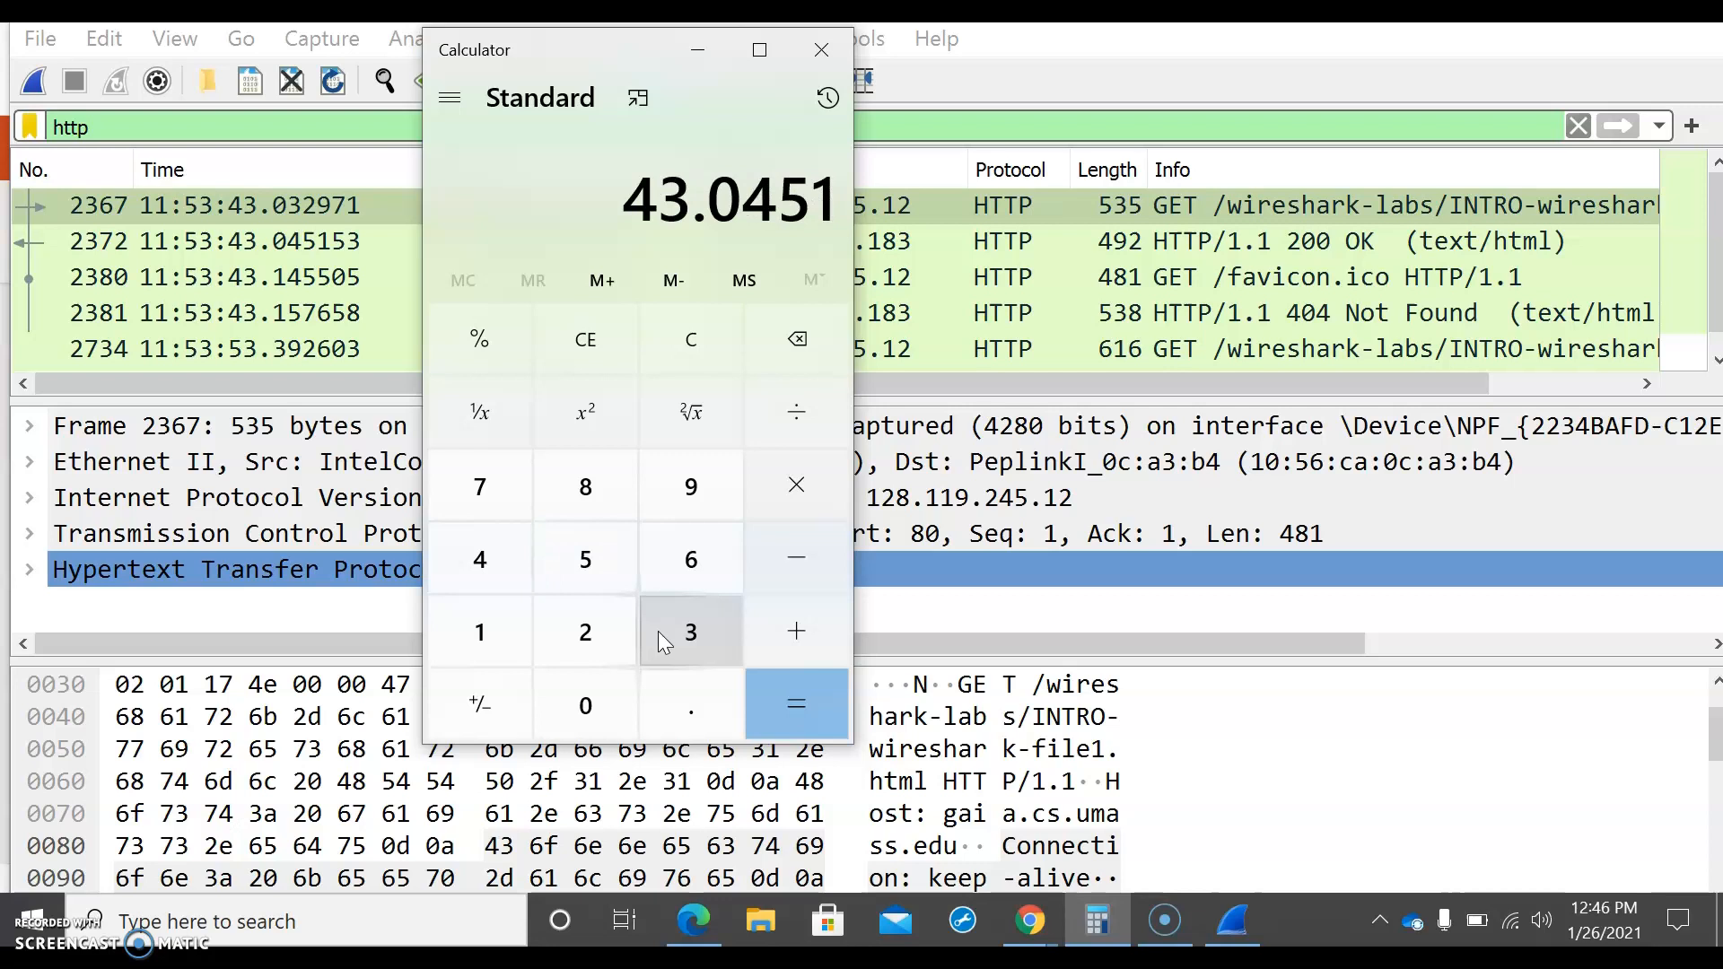
{"action": "type", "text": "5"}
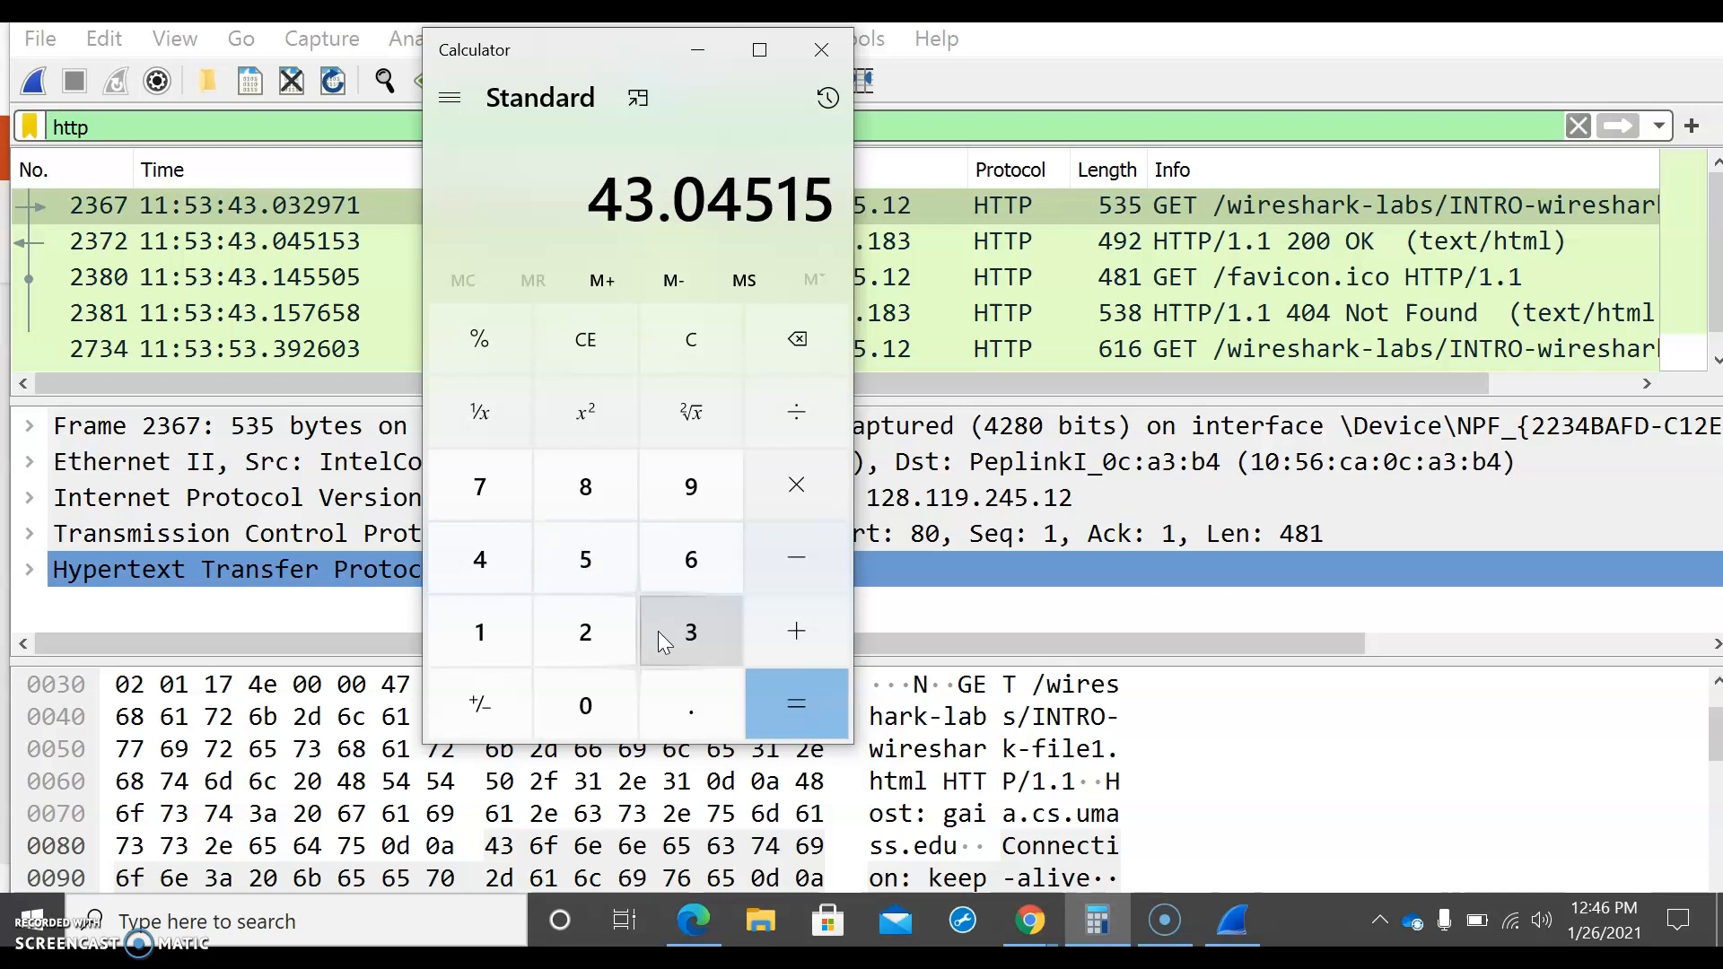
{"action": "type", "text": "3"}
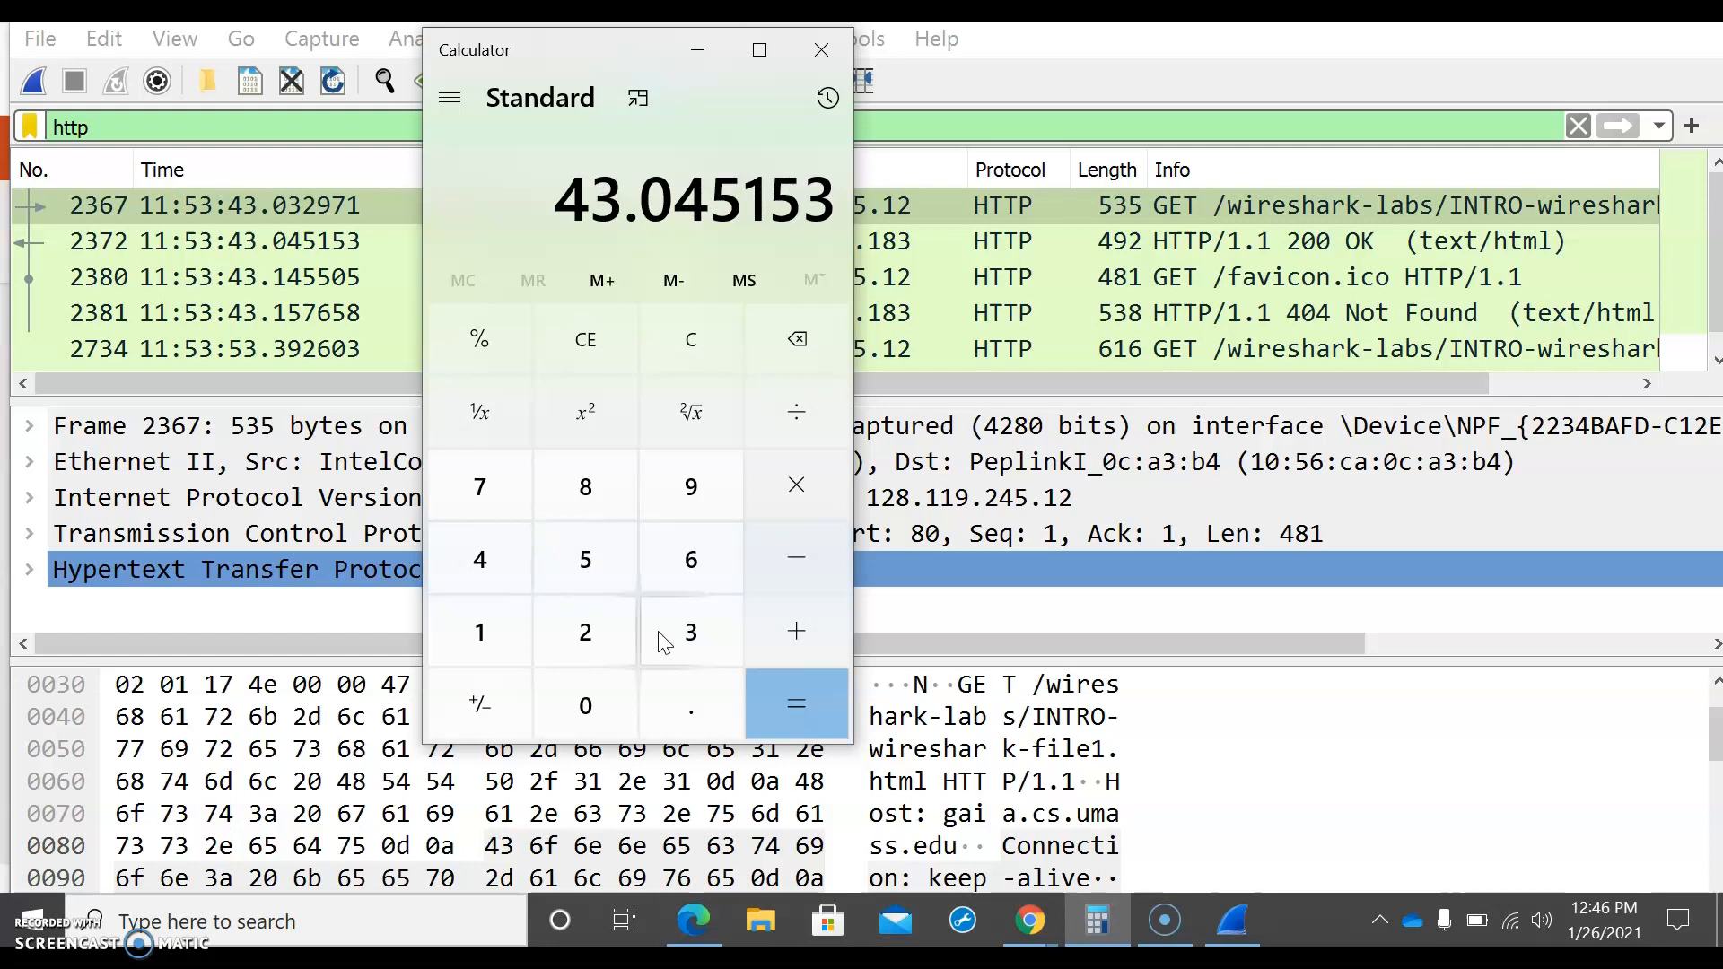
{"action": "key", "text": "minus"}
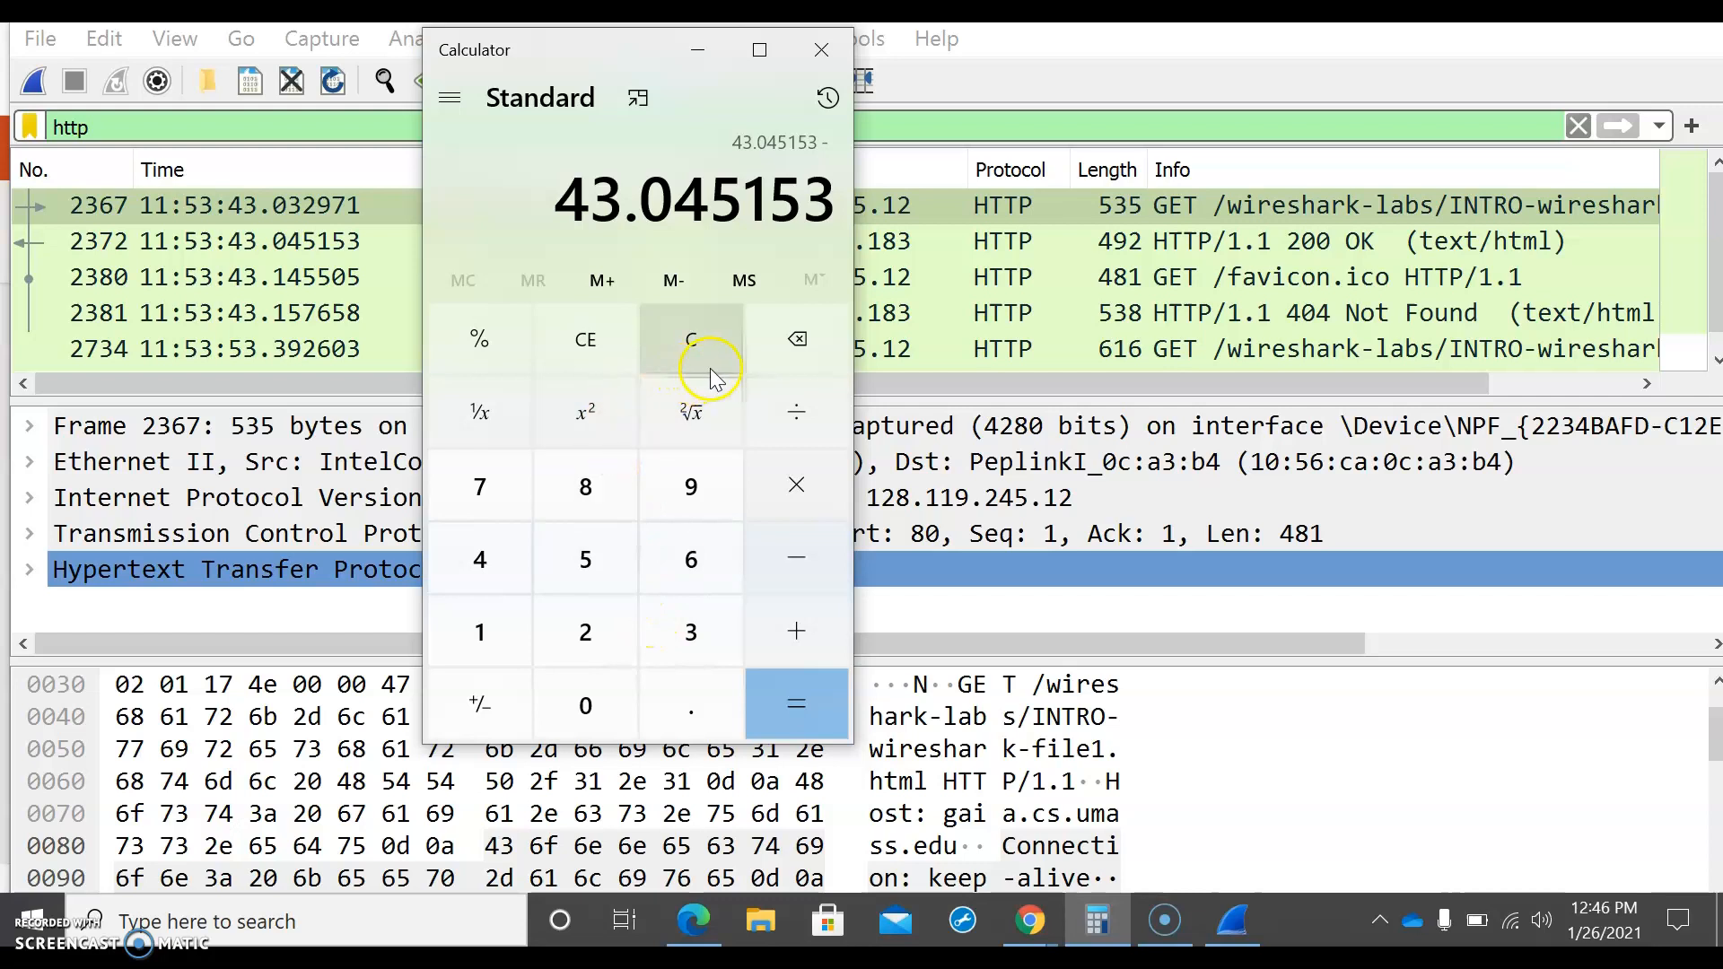
{"action": "type", "text": "43"}
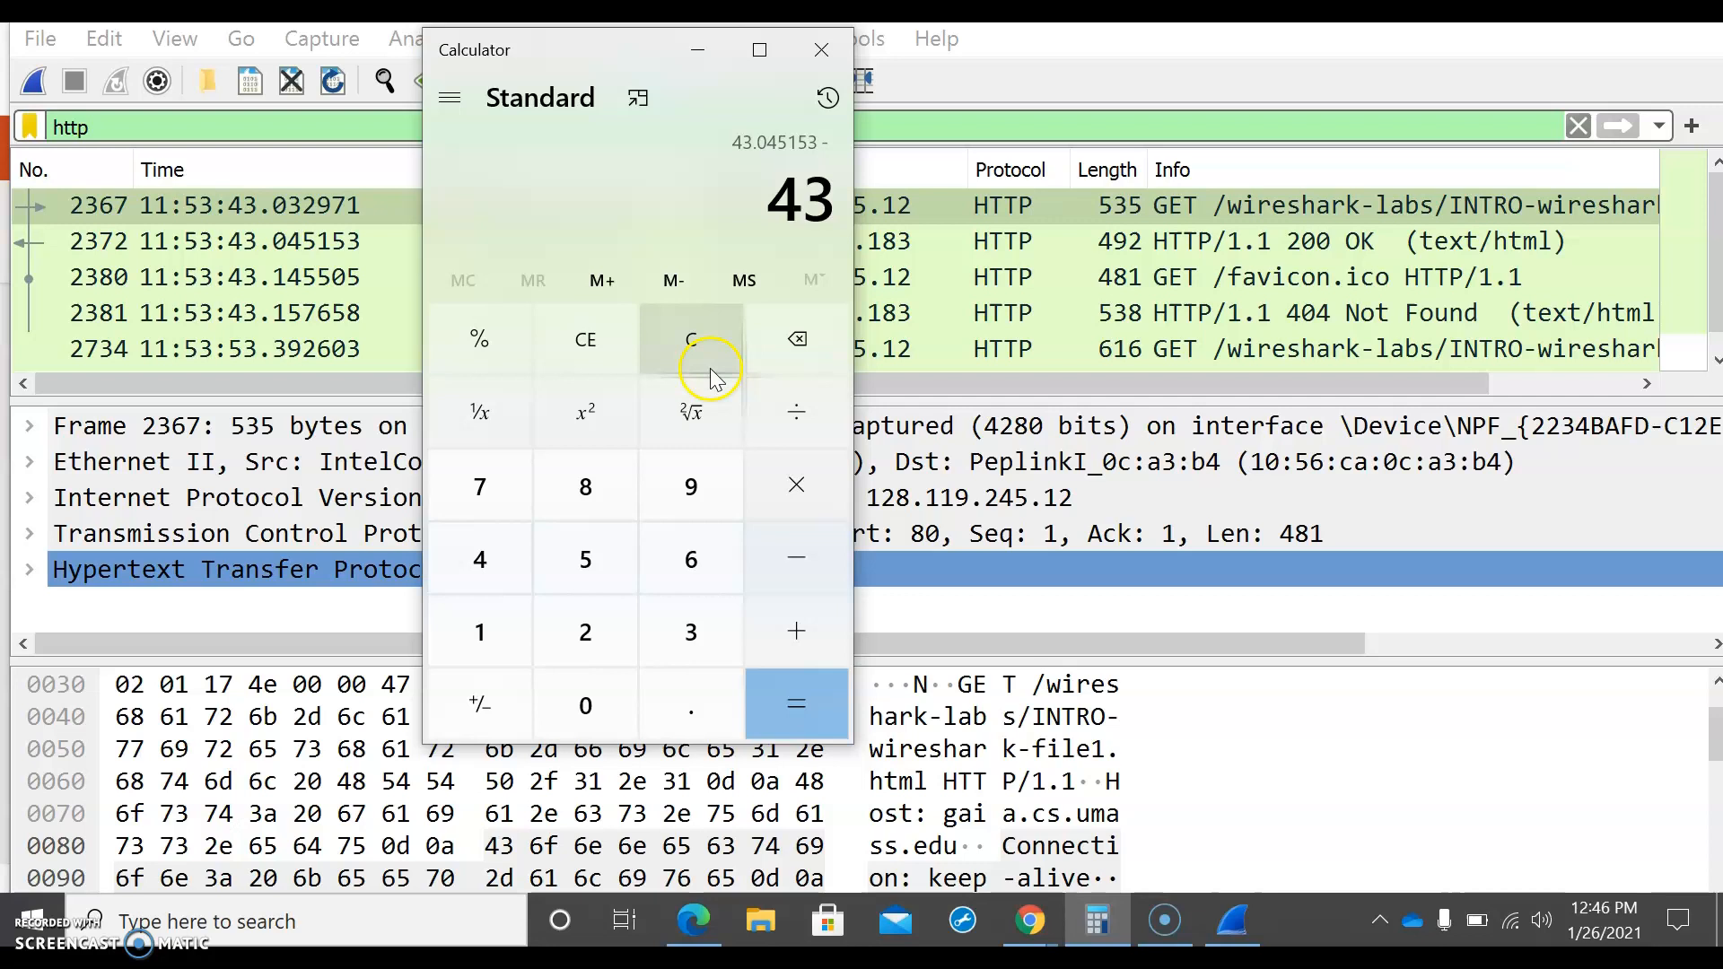
{"action": "type", "text": ".0"}
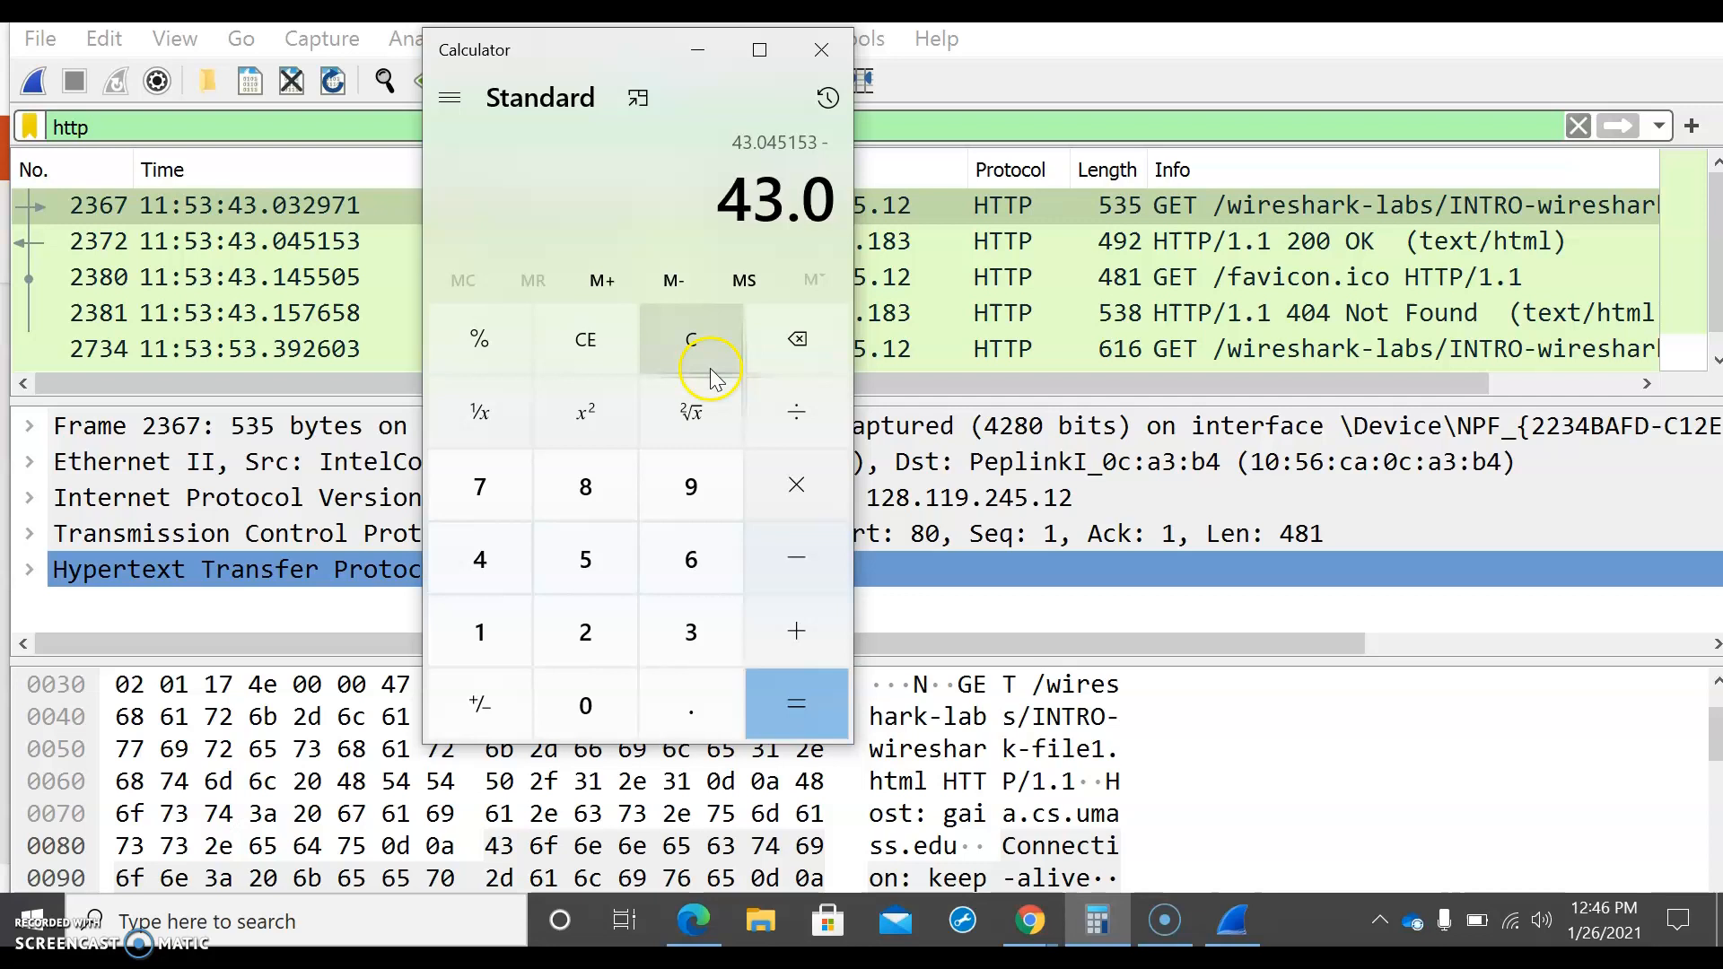